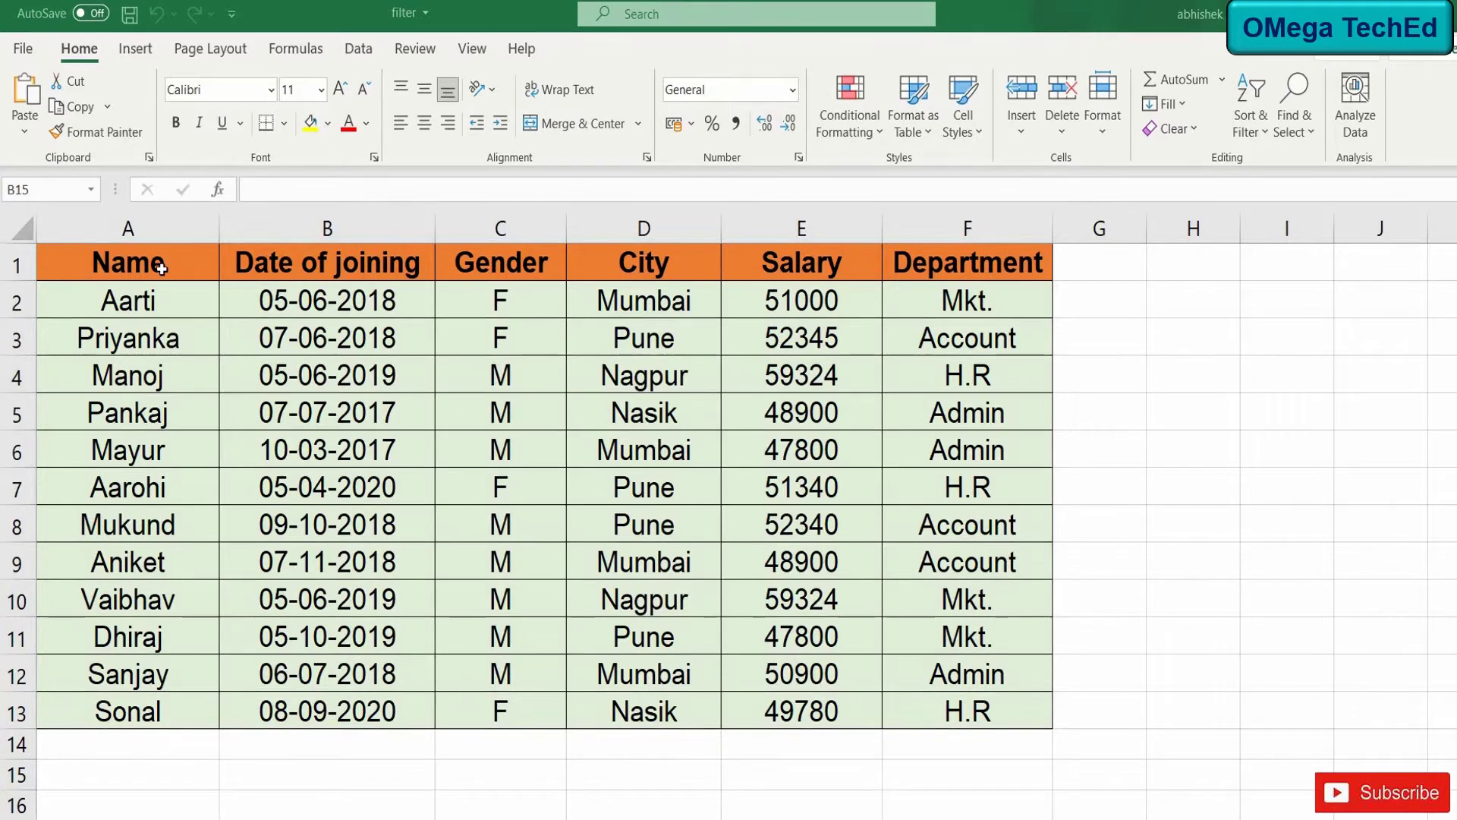
# Step: Sort the employee table A1:F13 by City, A to Z
pyautogui.moveTo(154, 262); pyautogui.dragTo(819, 598)
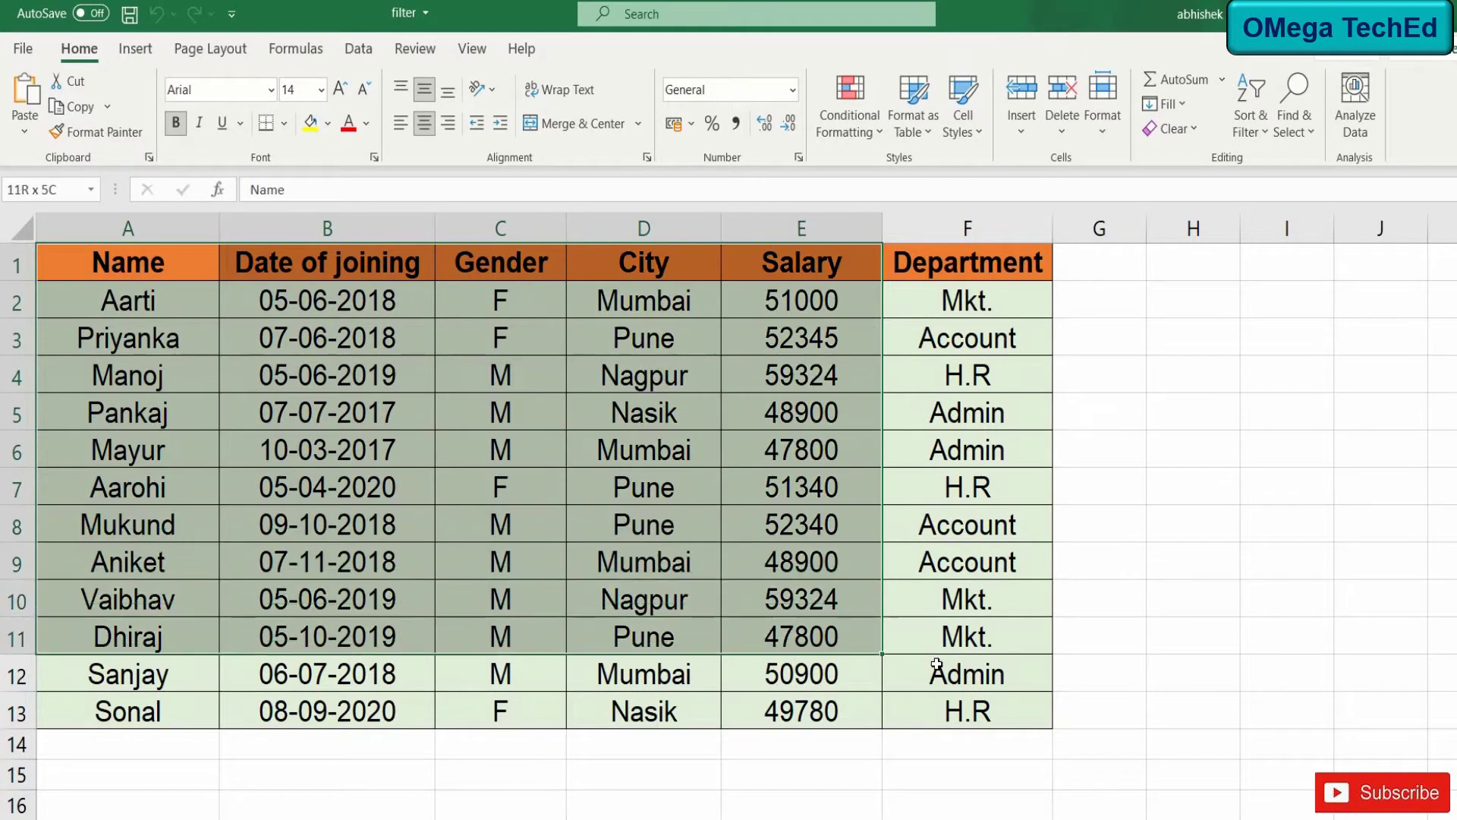
pyautogui.moveTo(820, 598); pyautogui.dragTo(949, 711)
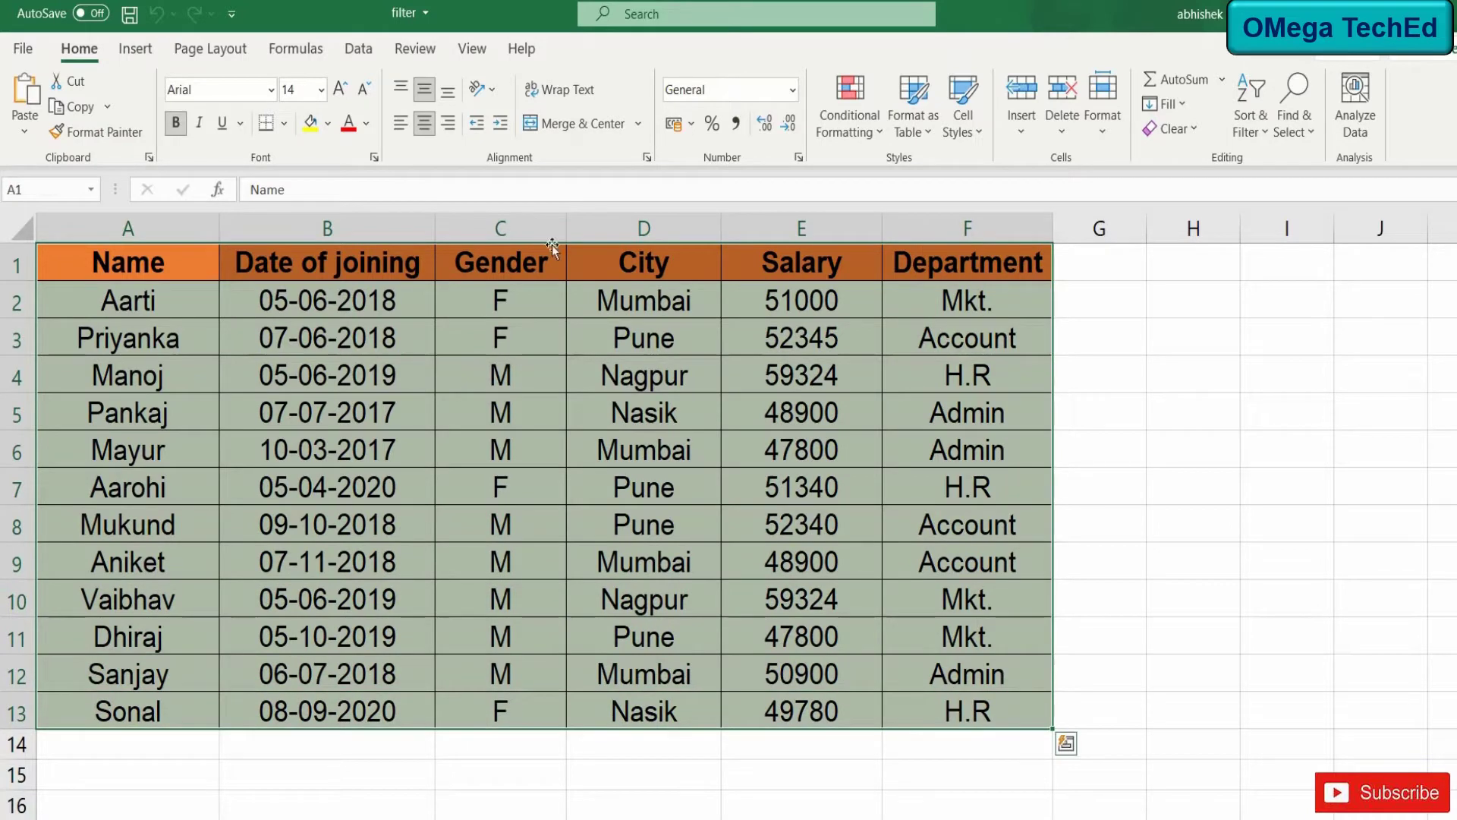
pyautogui.click(360, 49)
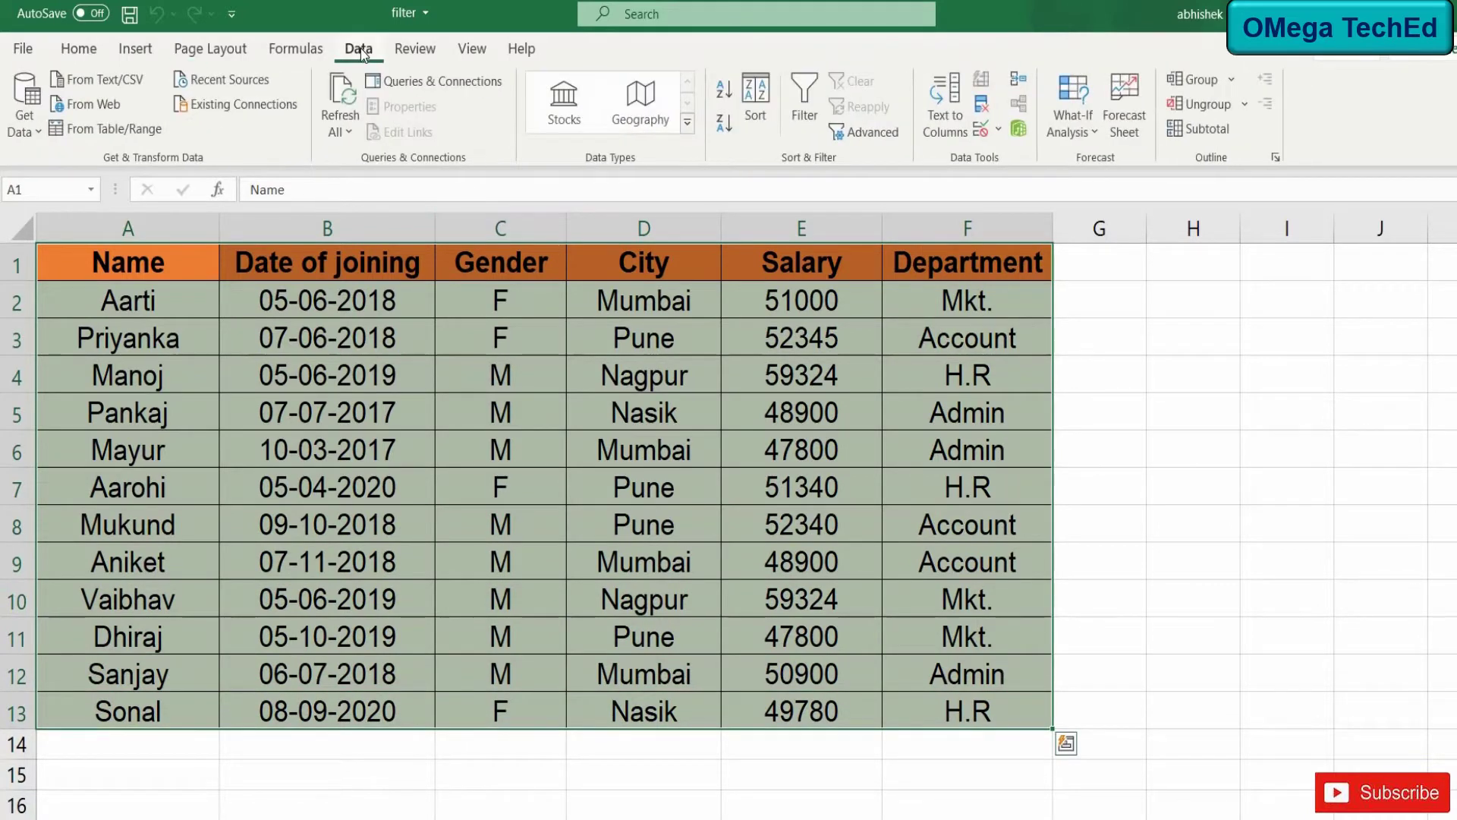
pyautogui.click(756, 95)
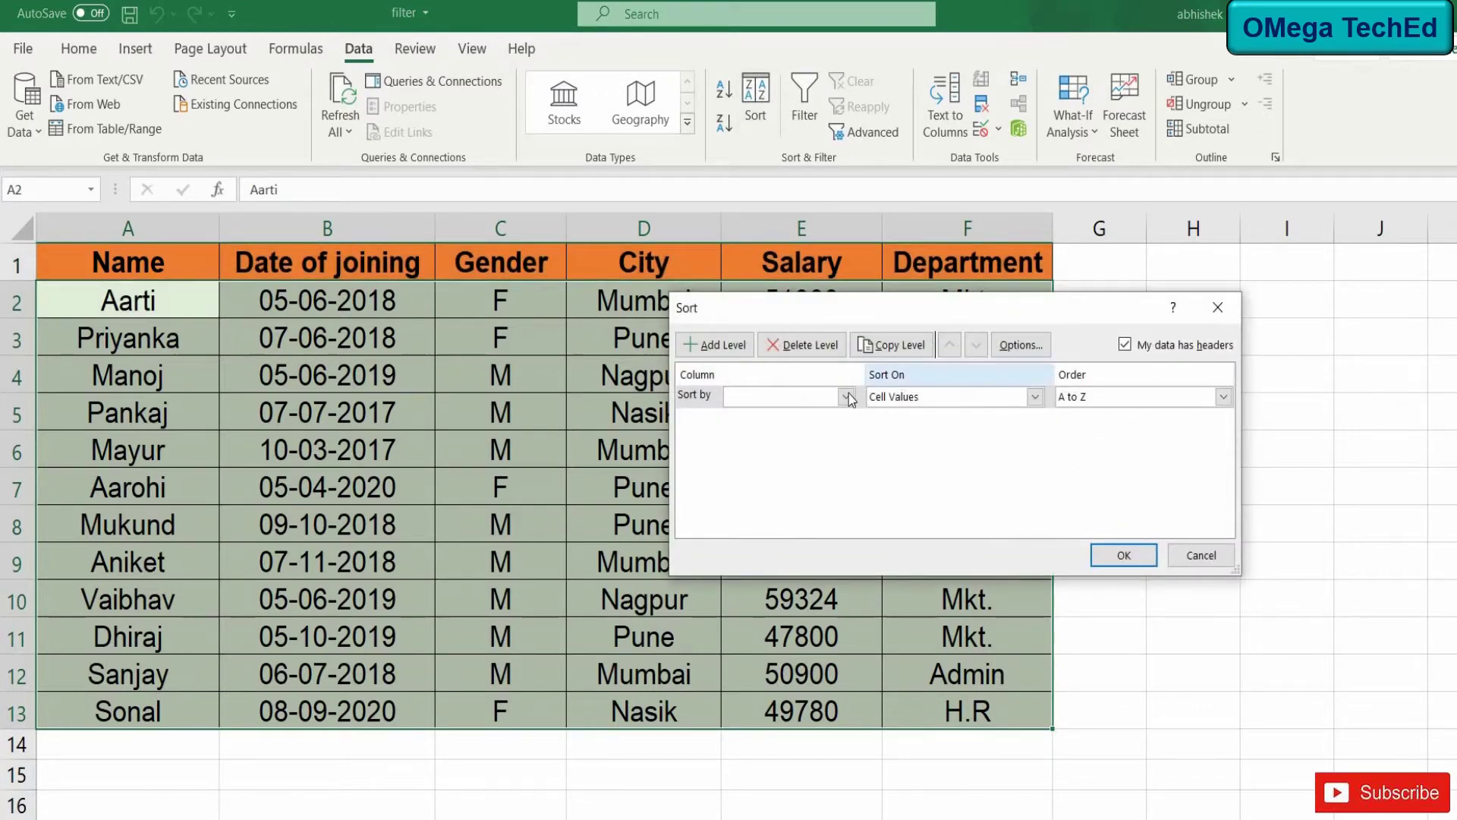
pyautogui.click(846, 396)
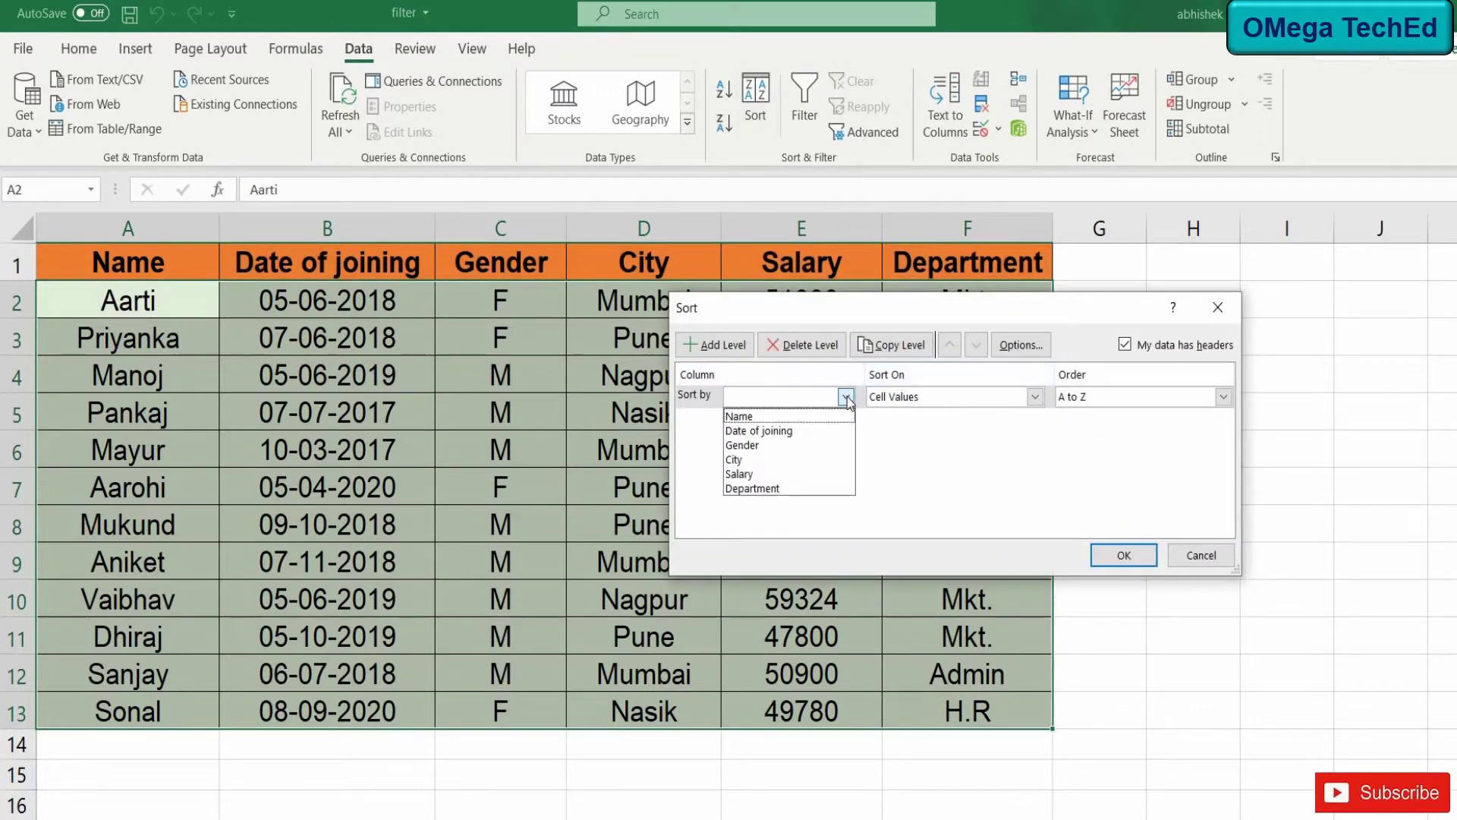
pyautogui.click(762, 460)
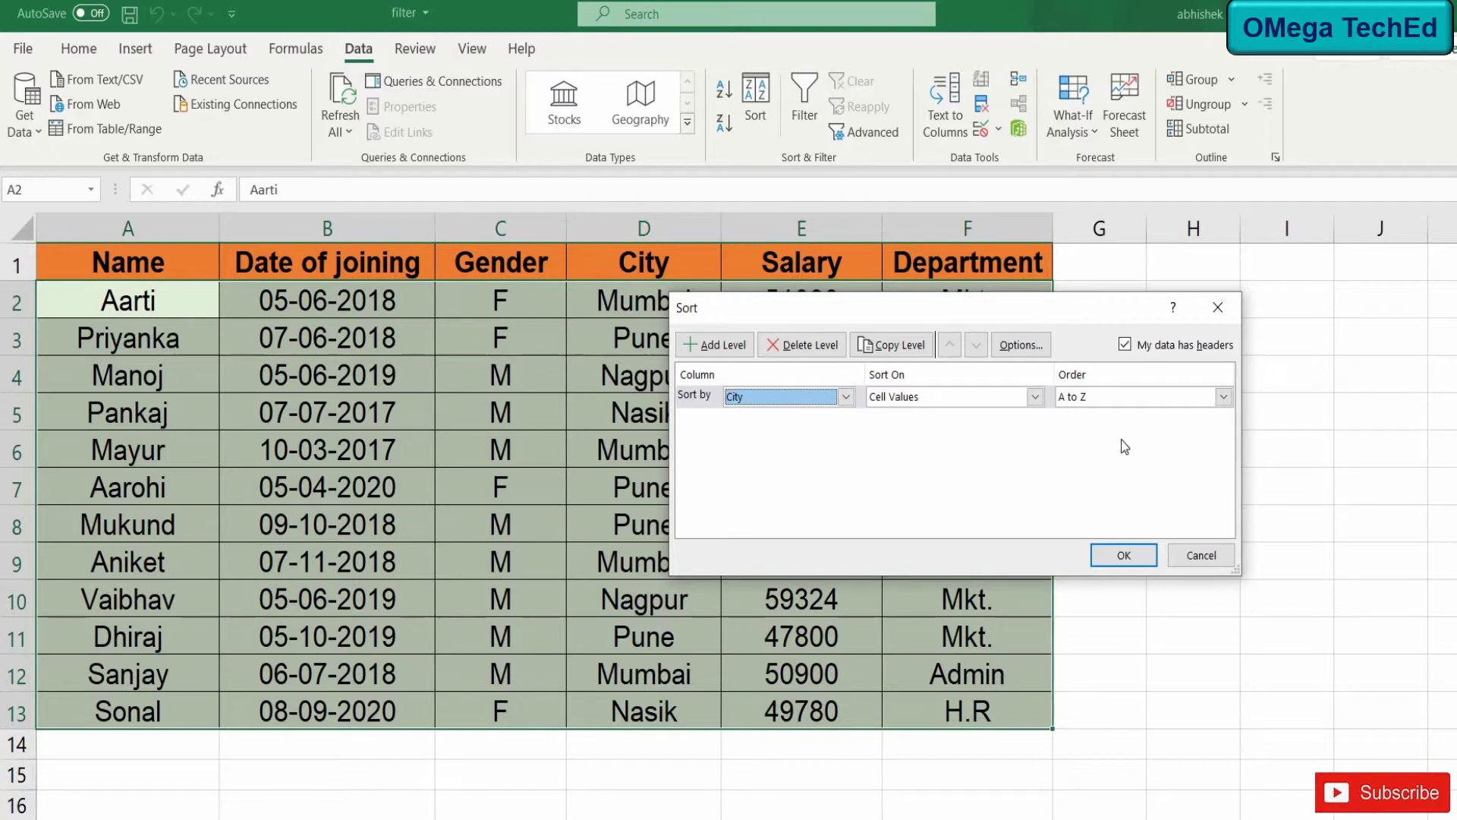
pyautogui.click(1224, 396)
pyautogui.click(1223, 396)
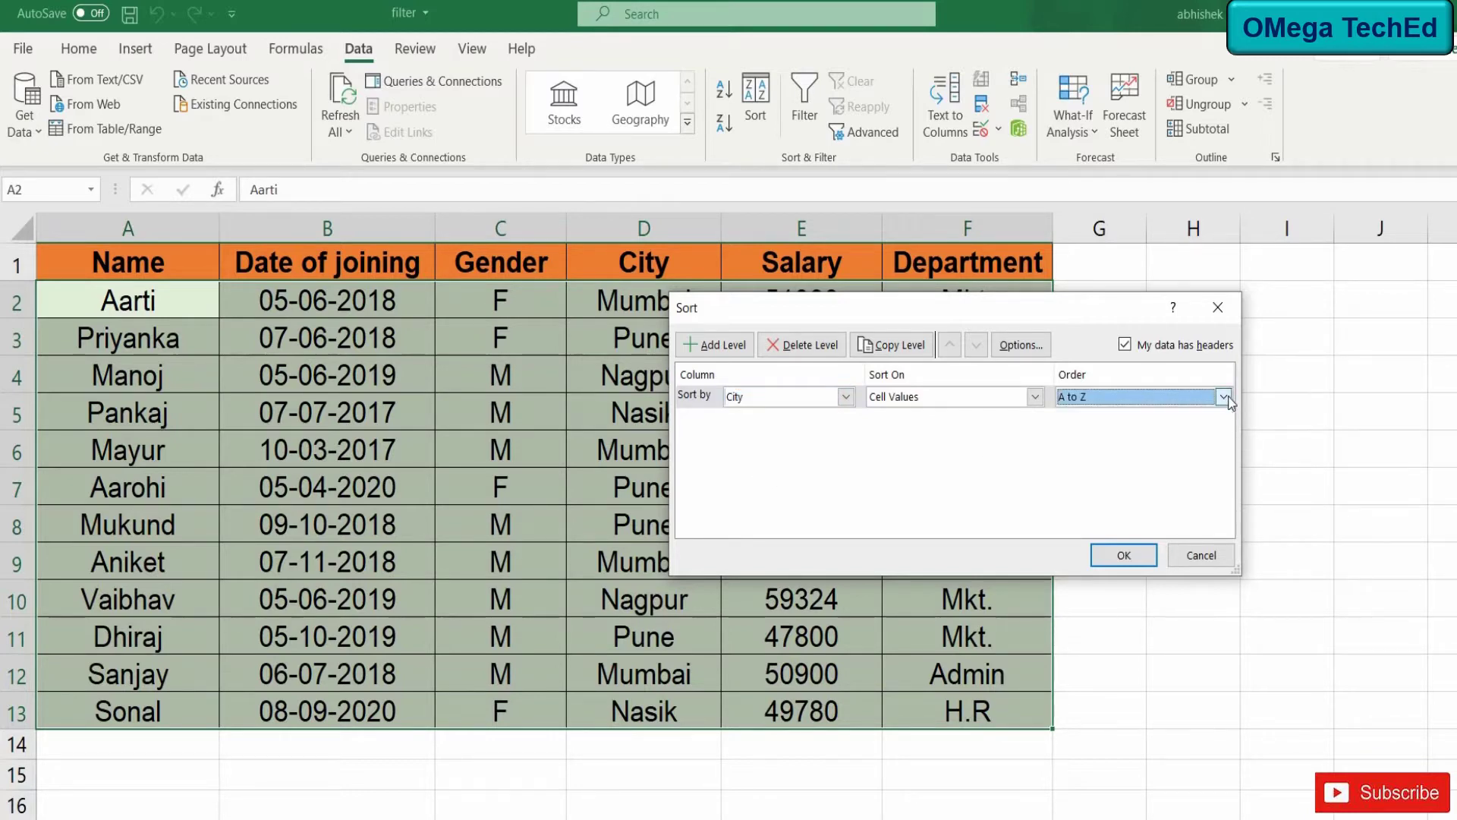
pyautogui.click(1122, 557)
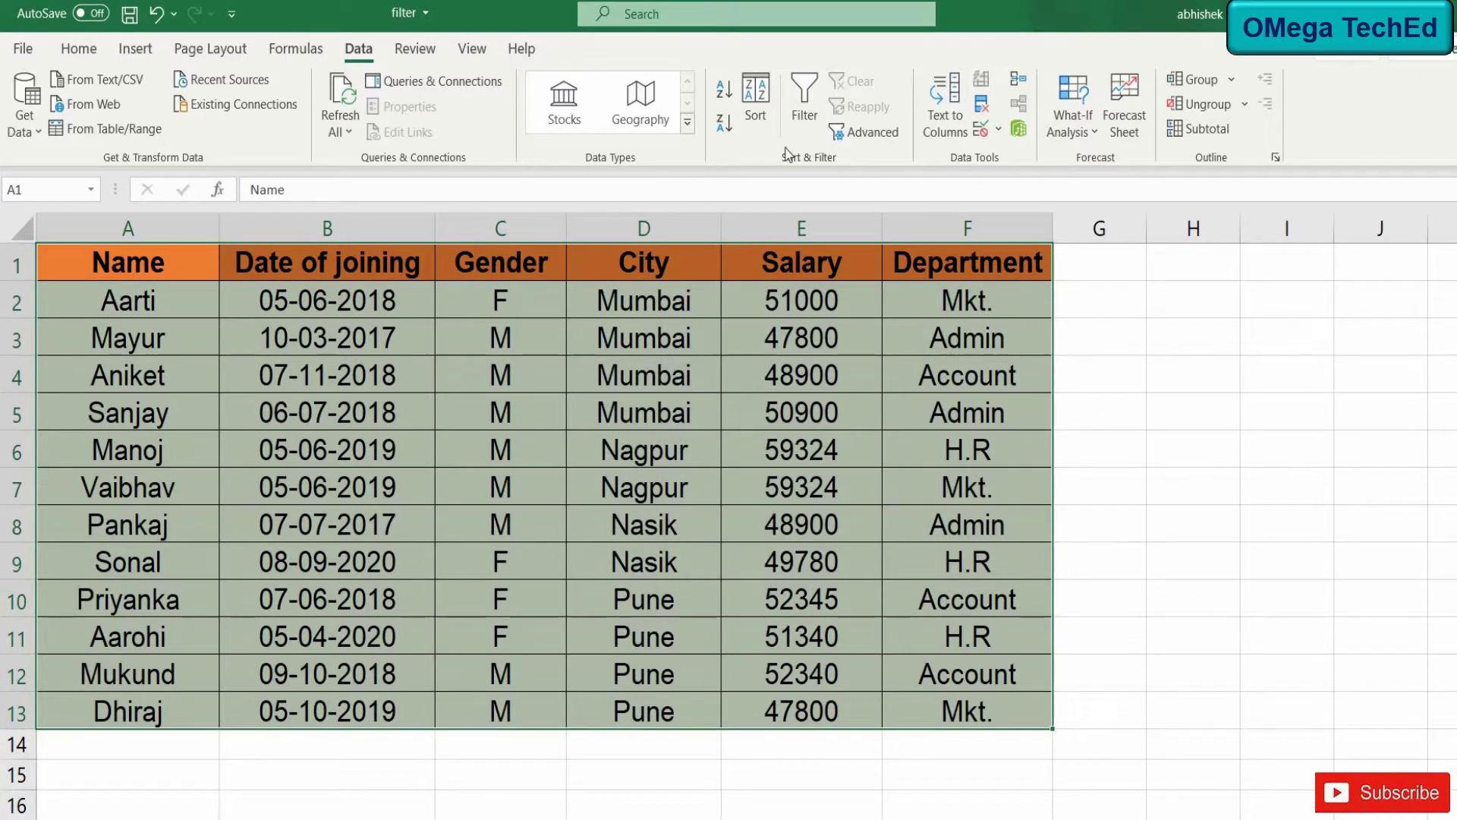
# Step: Re-sort the employee table by Salary, smallest to largest (47800 up to 59324)
pyautogui.click(764, 107)
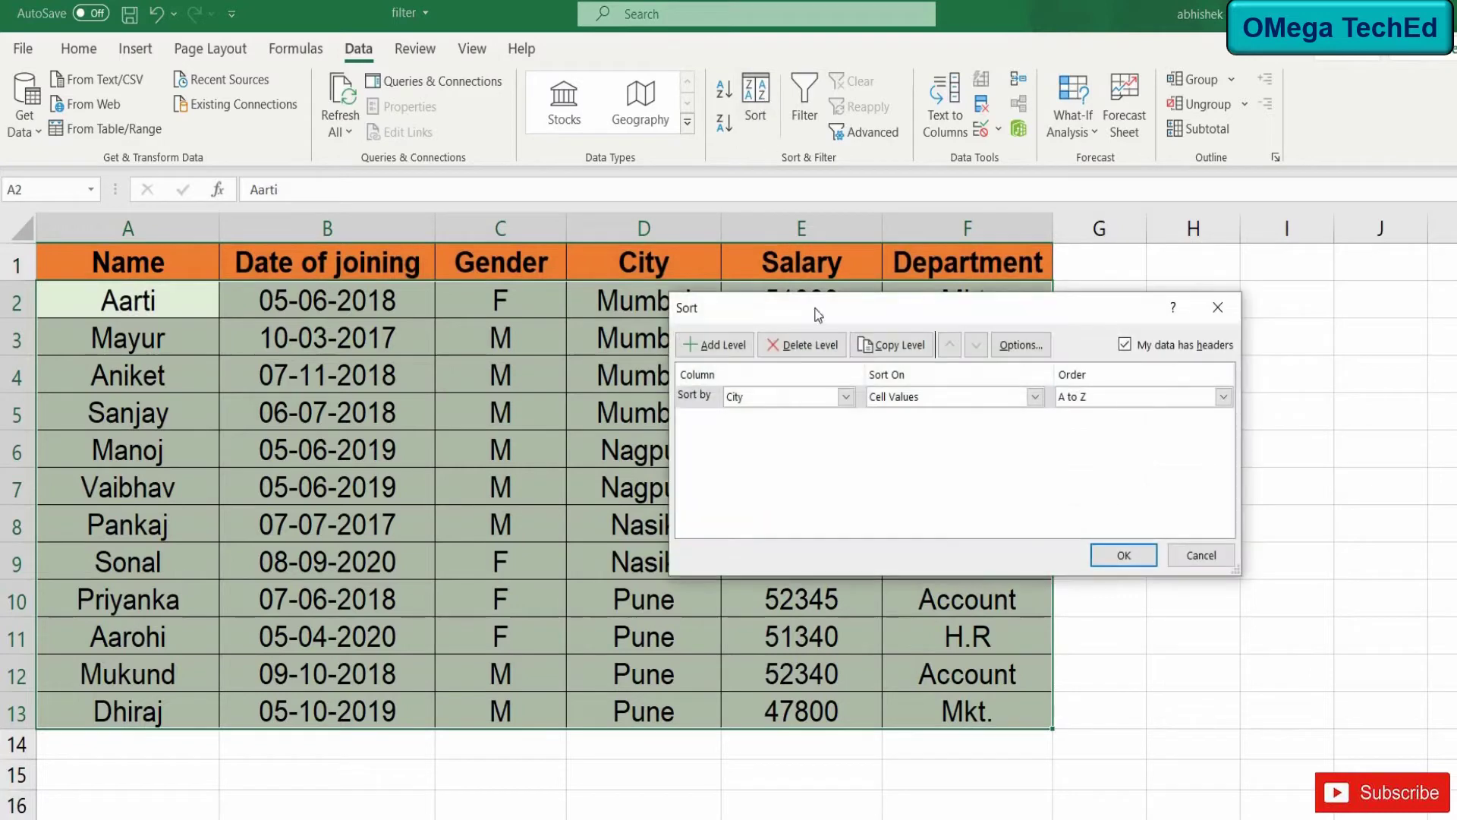
pyautogui.click(847, 398)
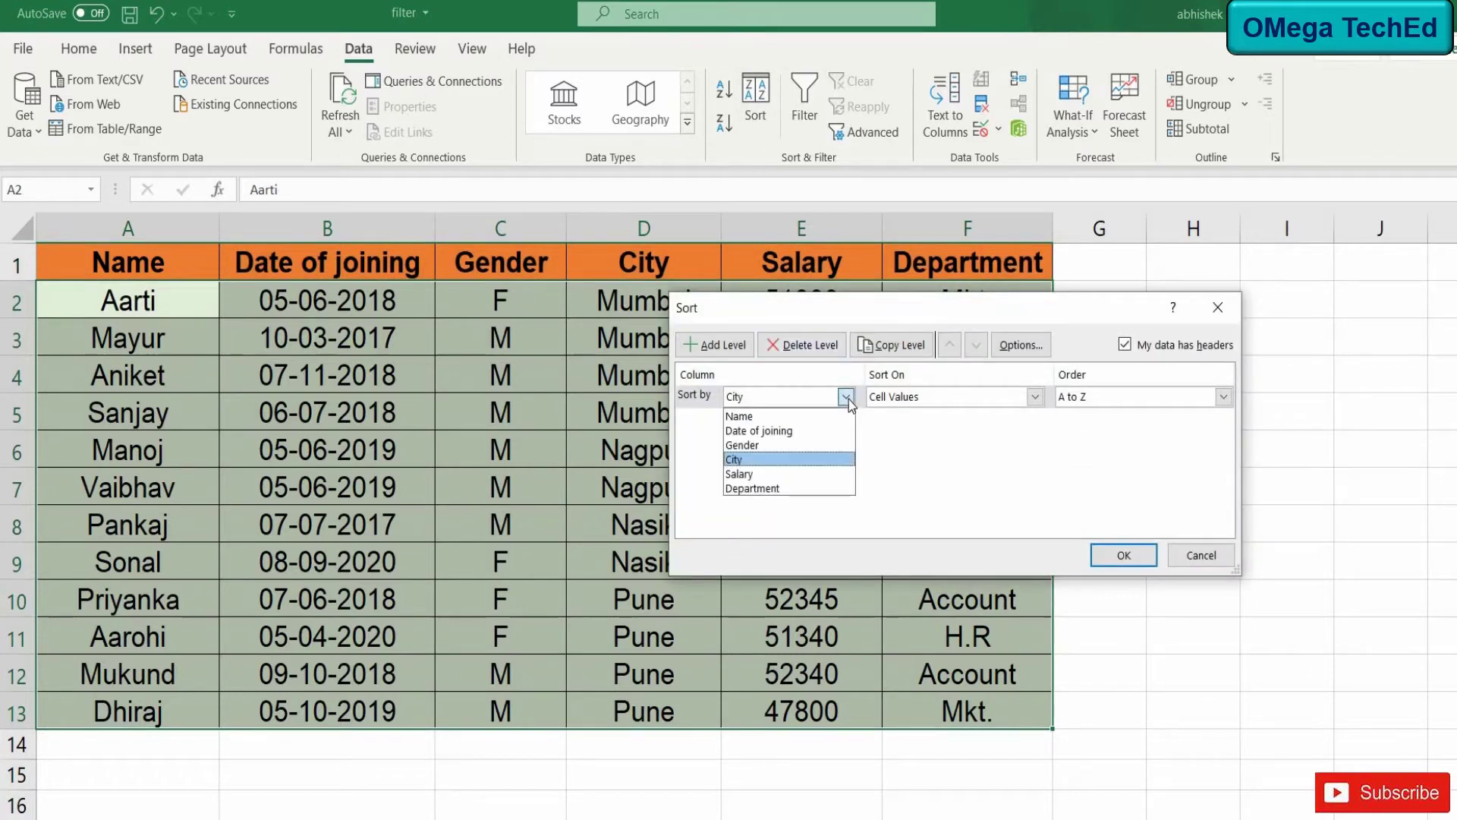
pyautogui.click(752, 475)
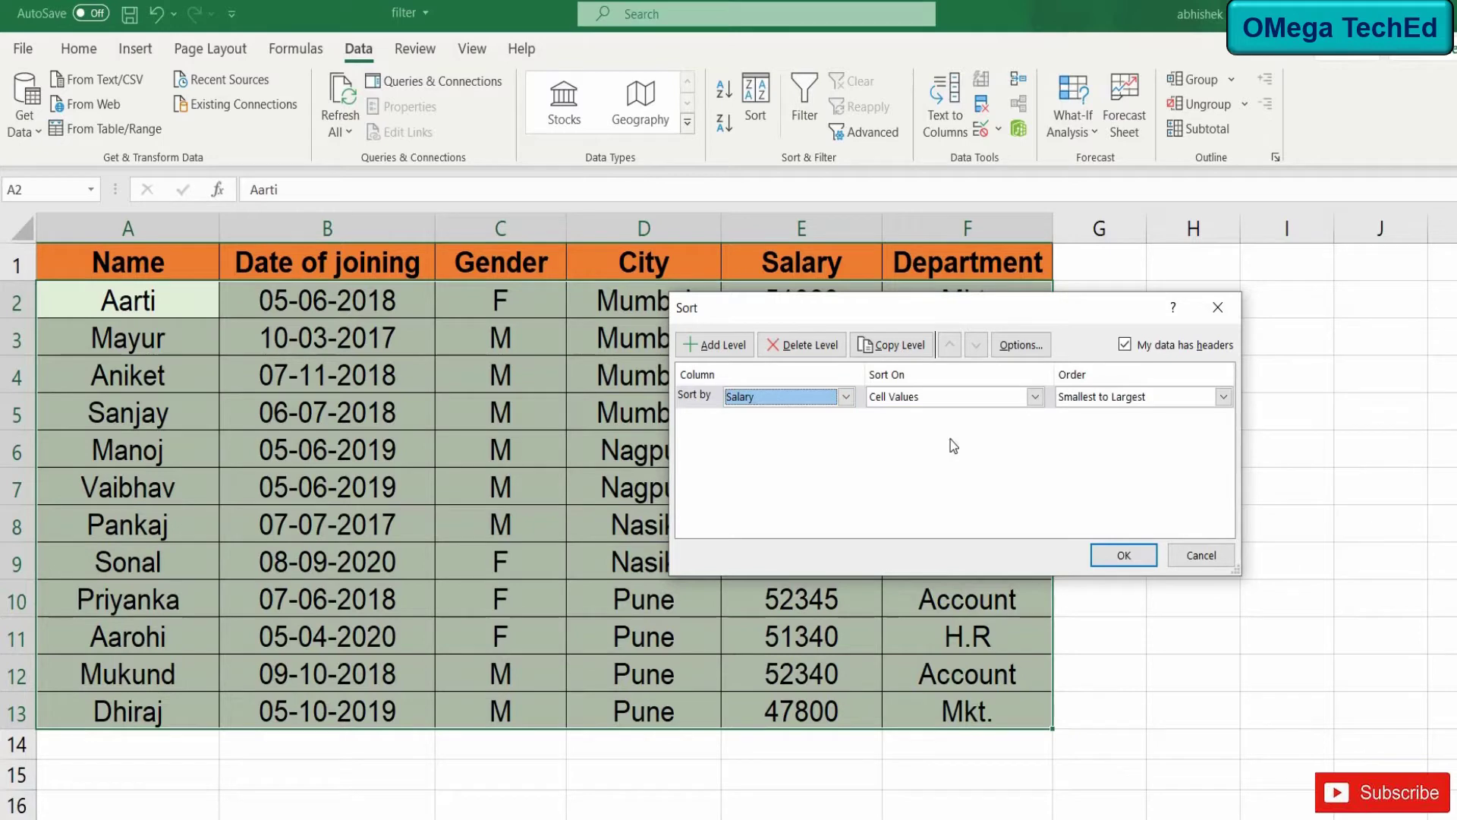
pyautogui.click(1224, 397)
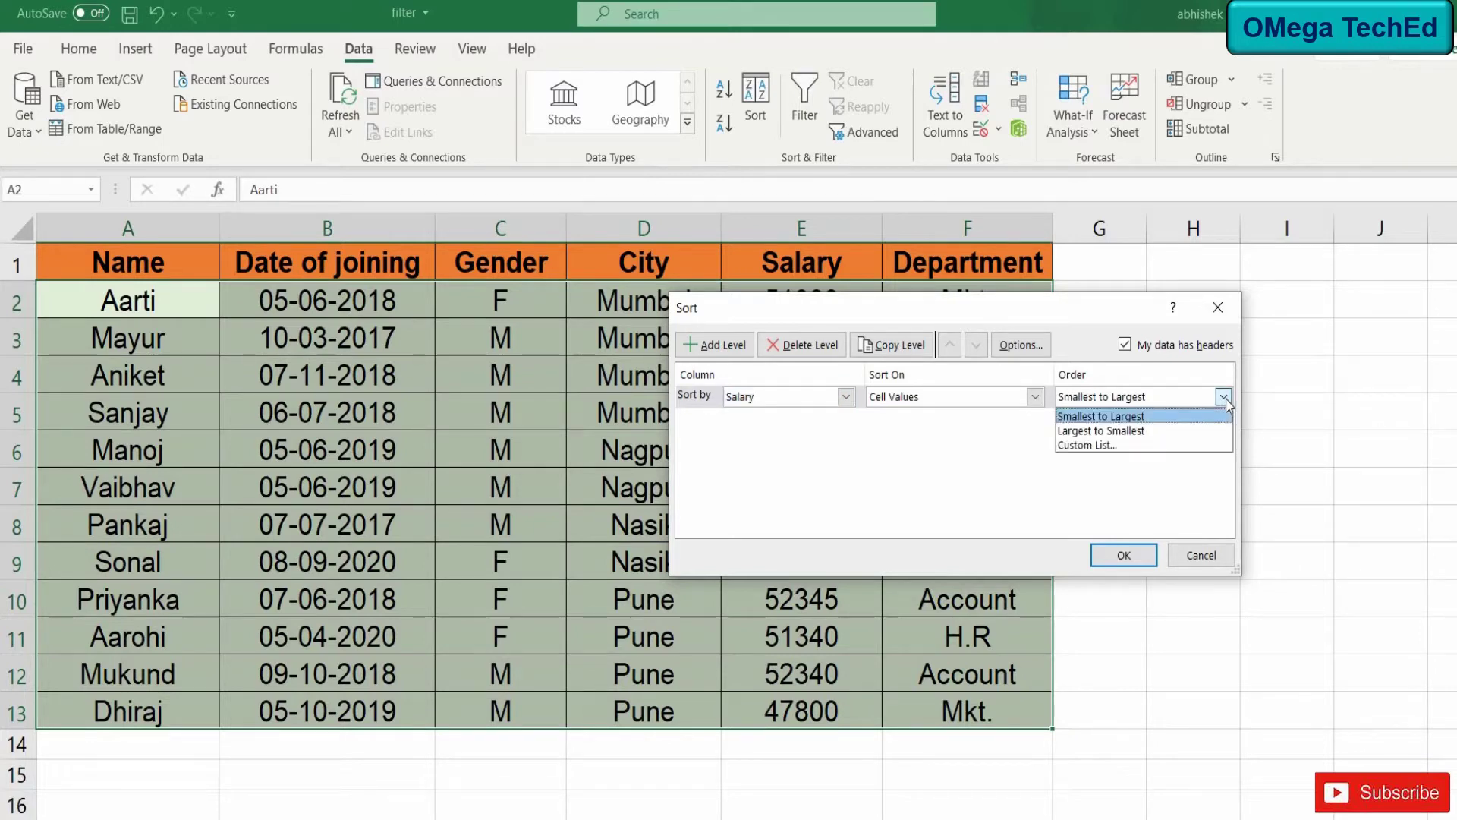
pyautogui.click(1208, 416)
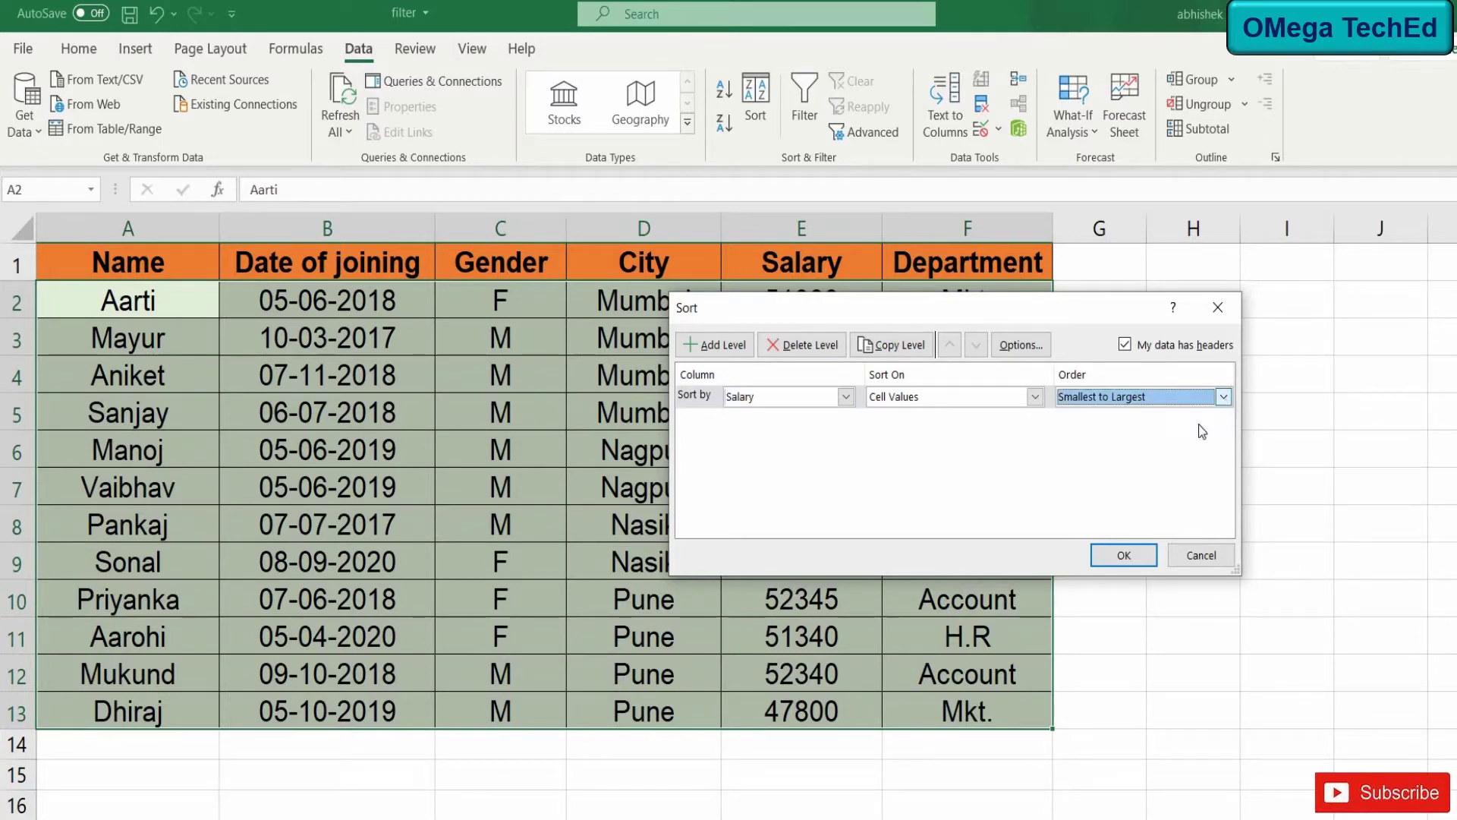
pyautogui.click(1130, 558)
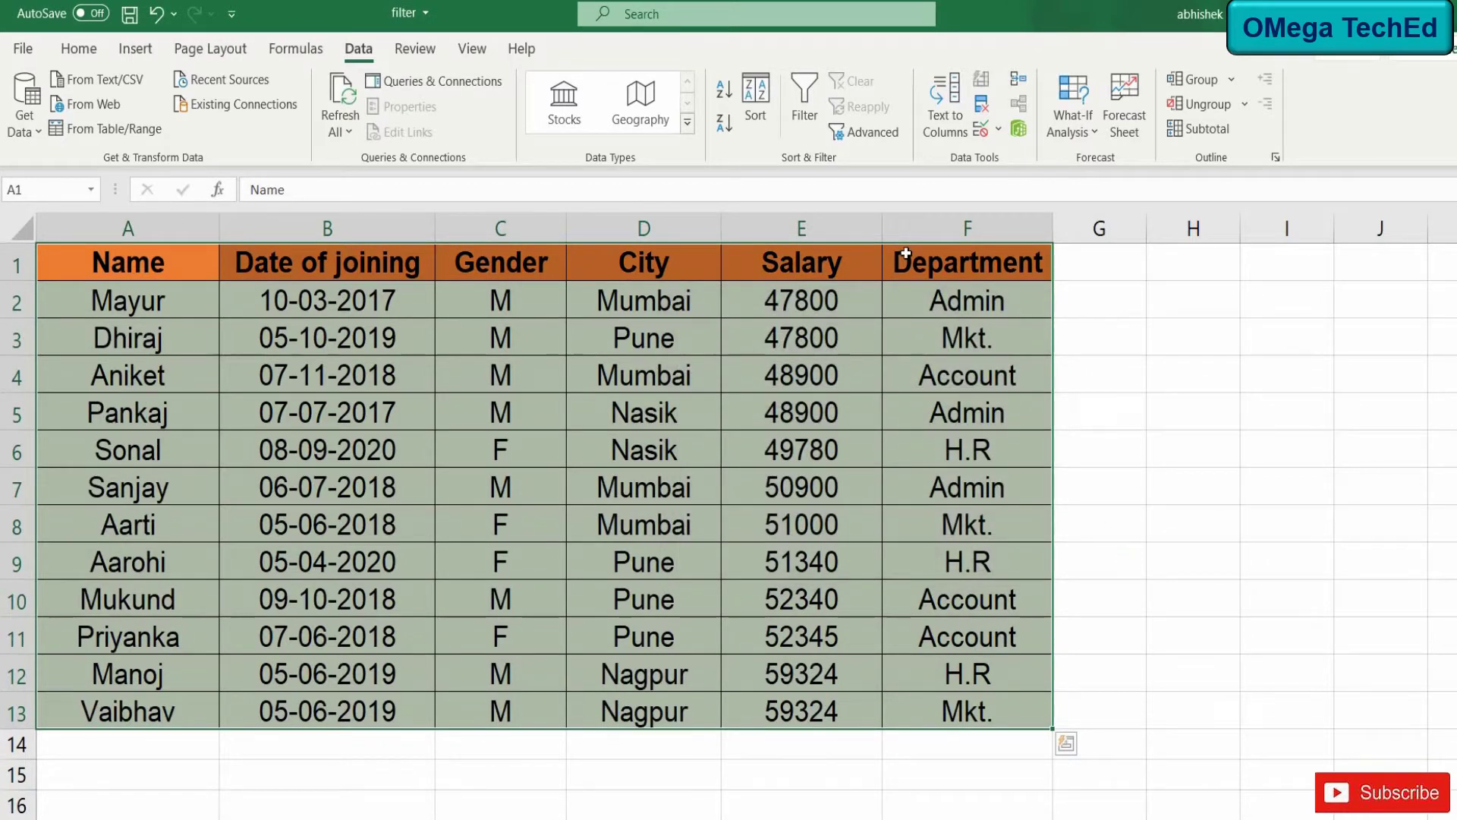
# Step: Re-sort the employee table by Date of joining, oldest to newest
pyautogui.click(756, 95)
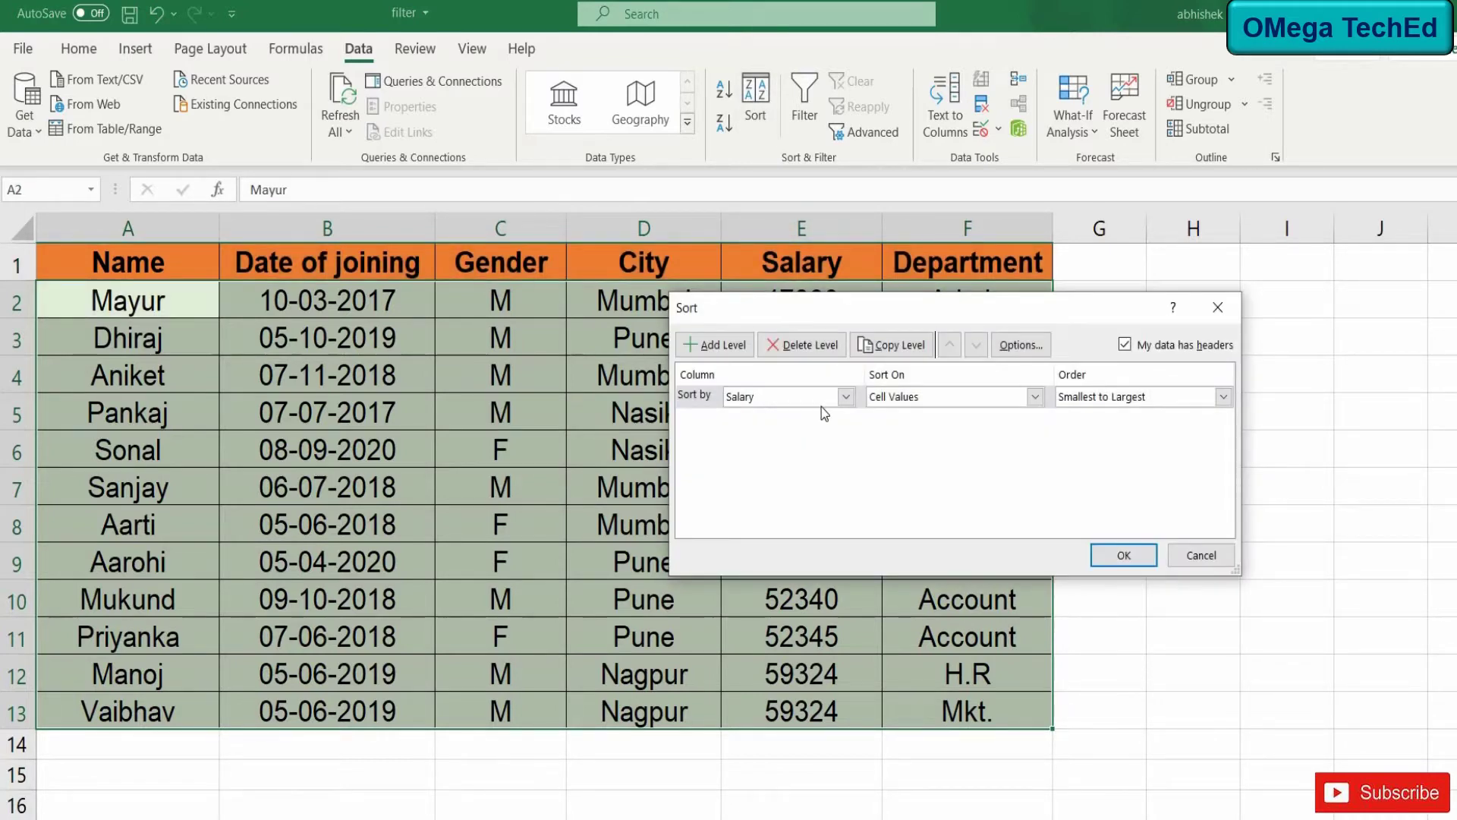
pyautogui.click(847, 397)
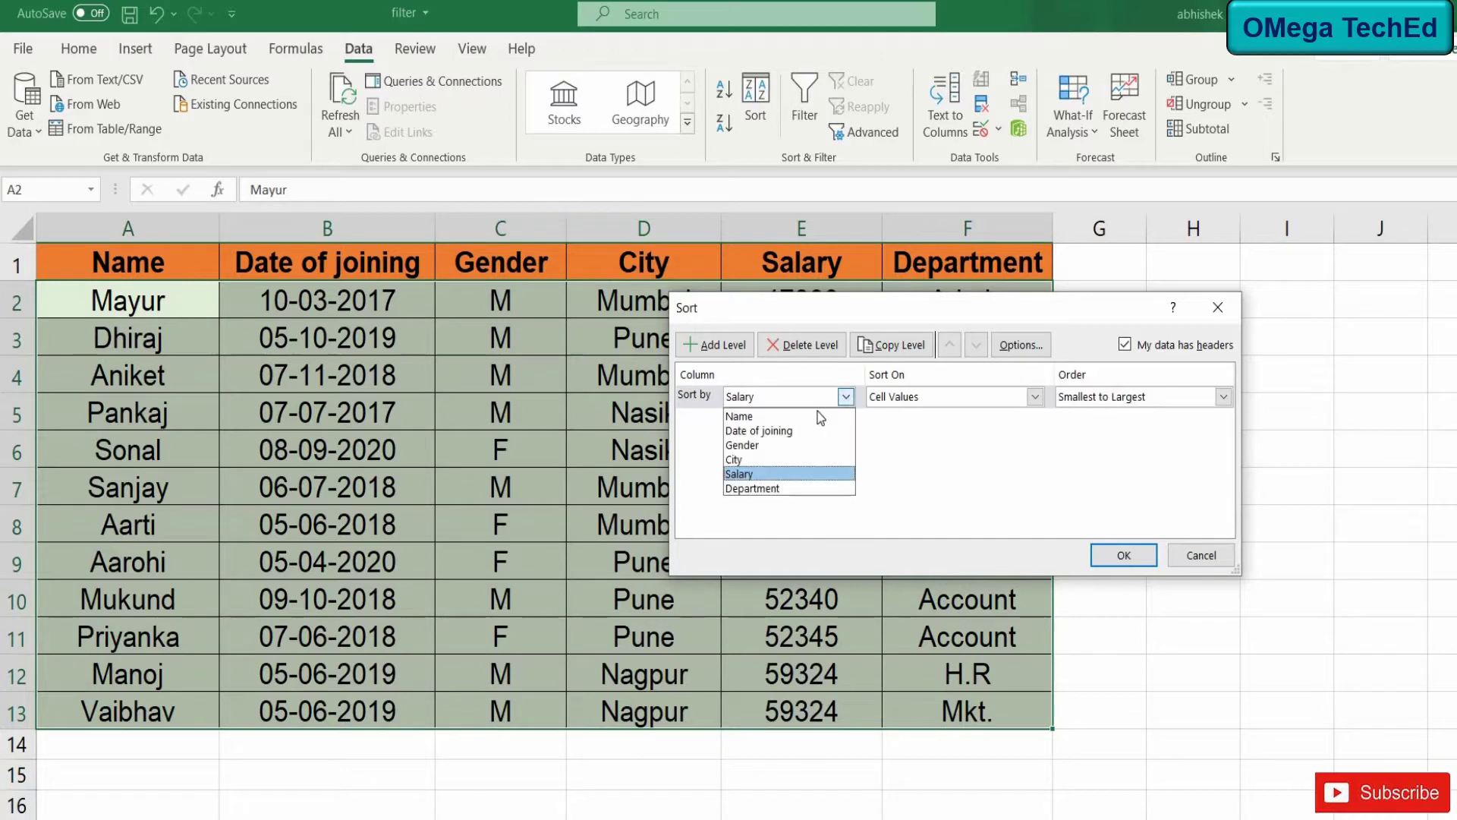
pyautogui.click(799, 430)
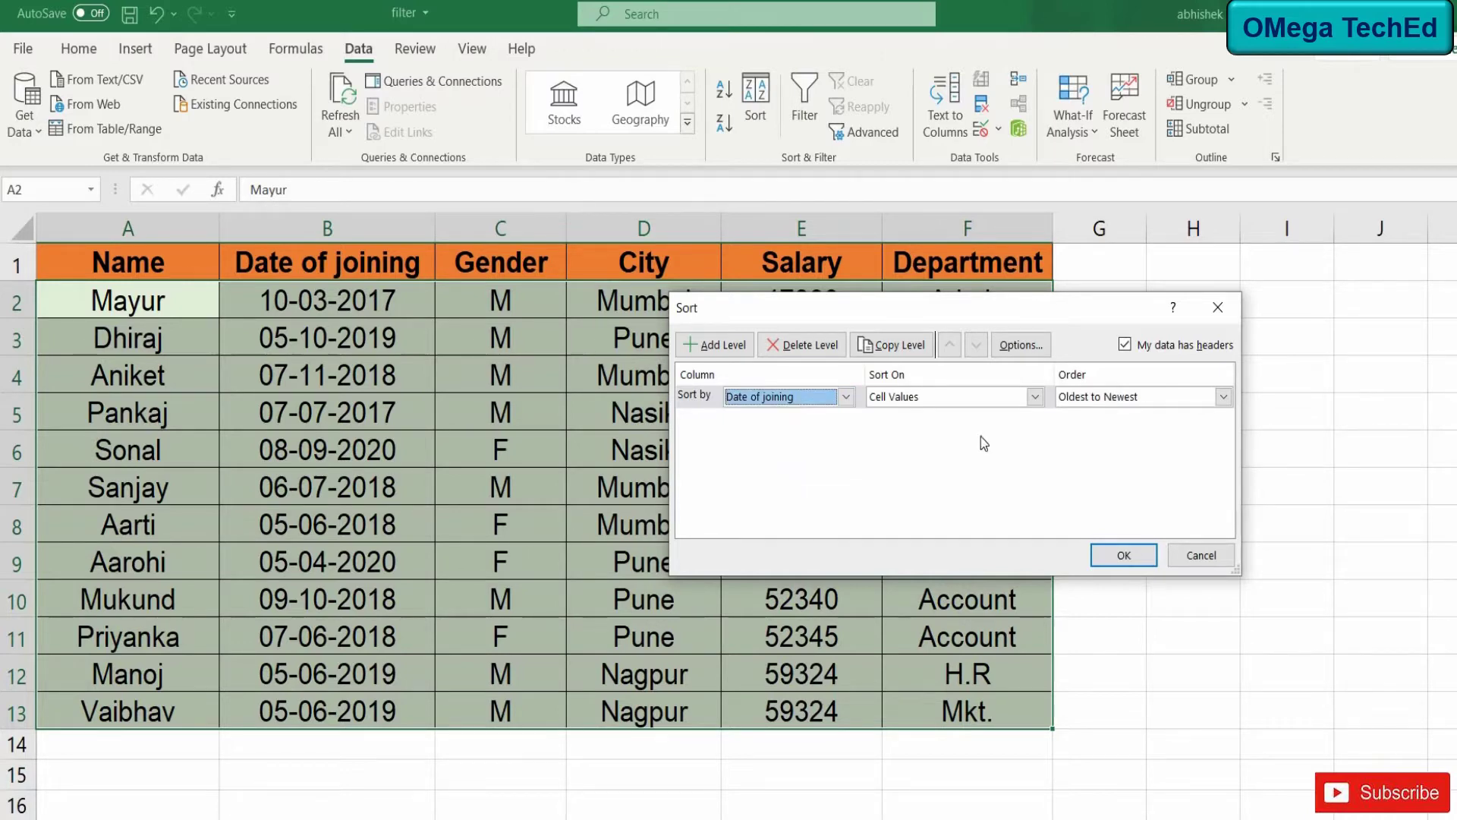
pyautogui.click(1124, 555)
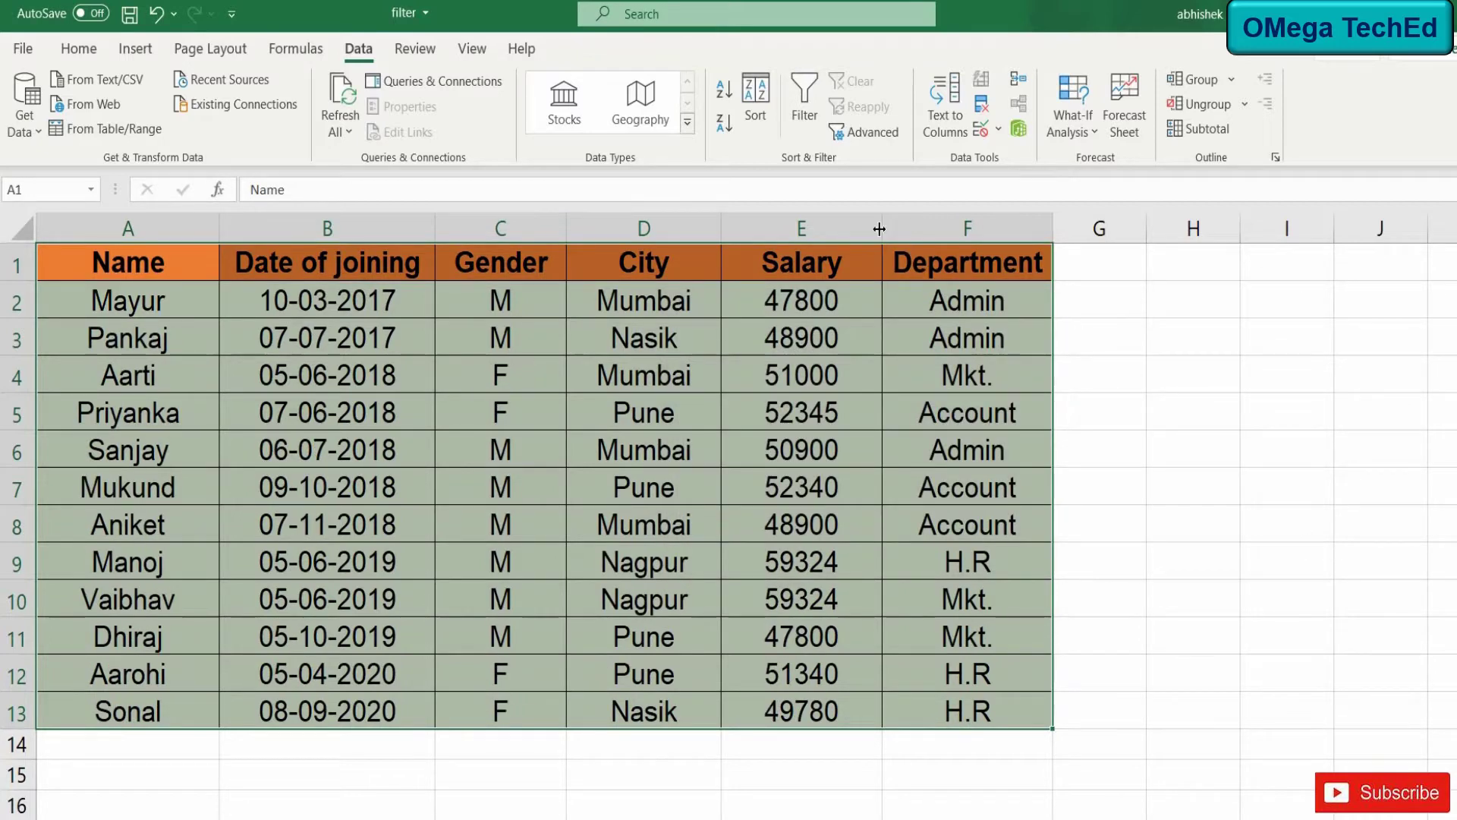
# Step: Sort by City A to Z, with a second sort level by Name
pyautogui.click(750, 94)
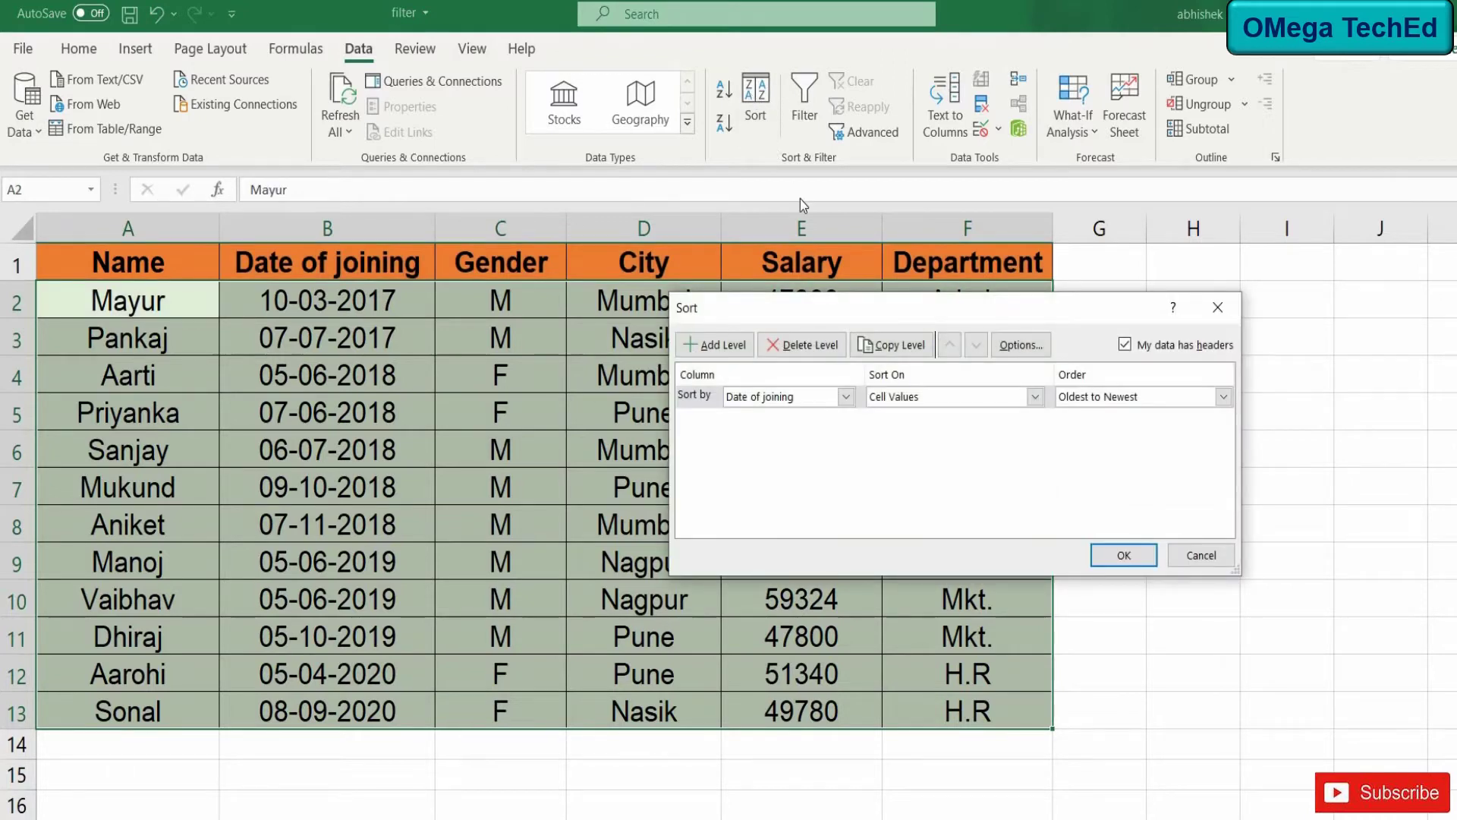
pyautogui.click(849, 403)
pyautogui.click(769, 457)
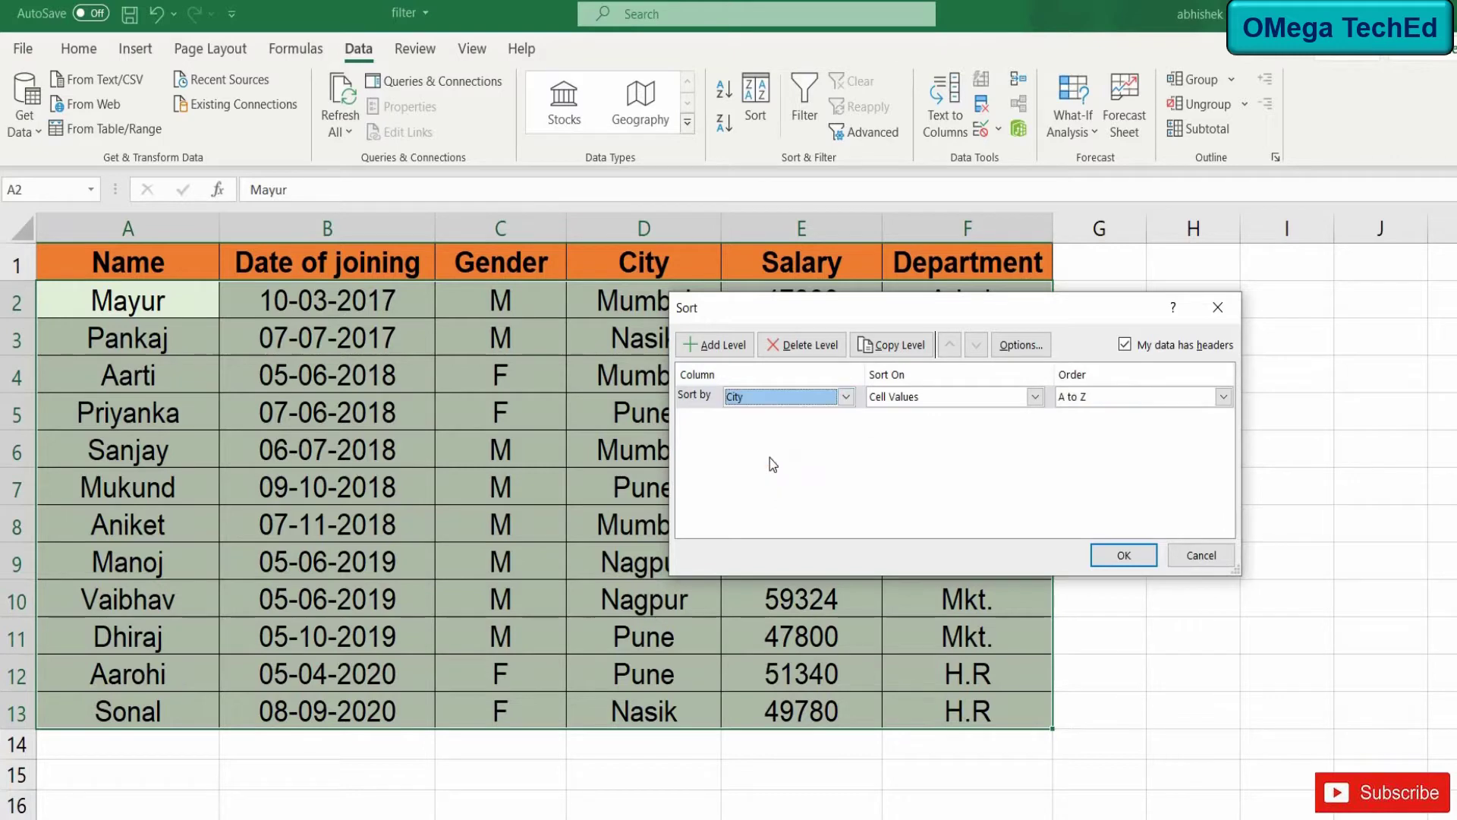
pyautogui.click(716, 344)
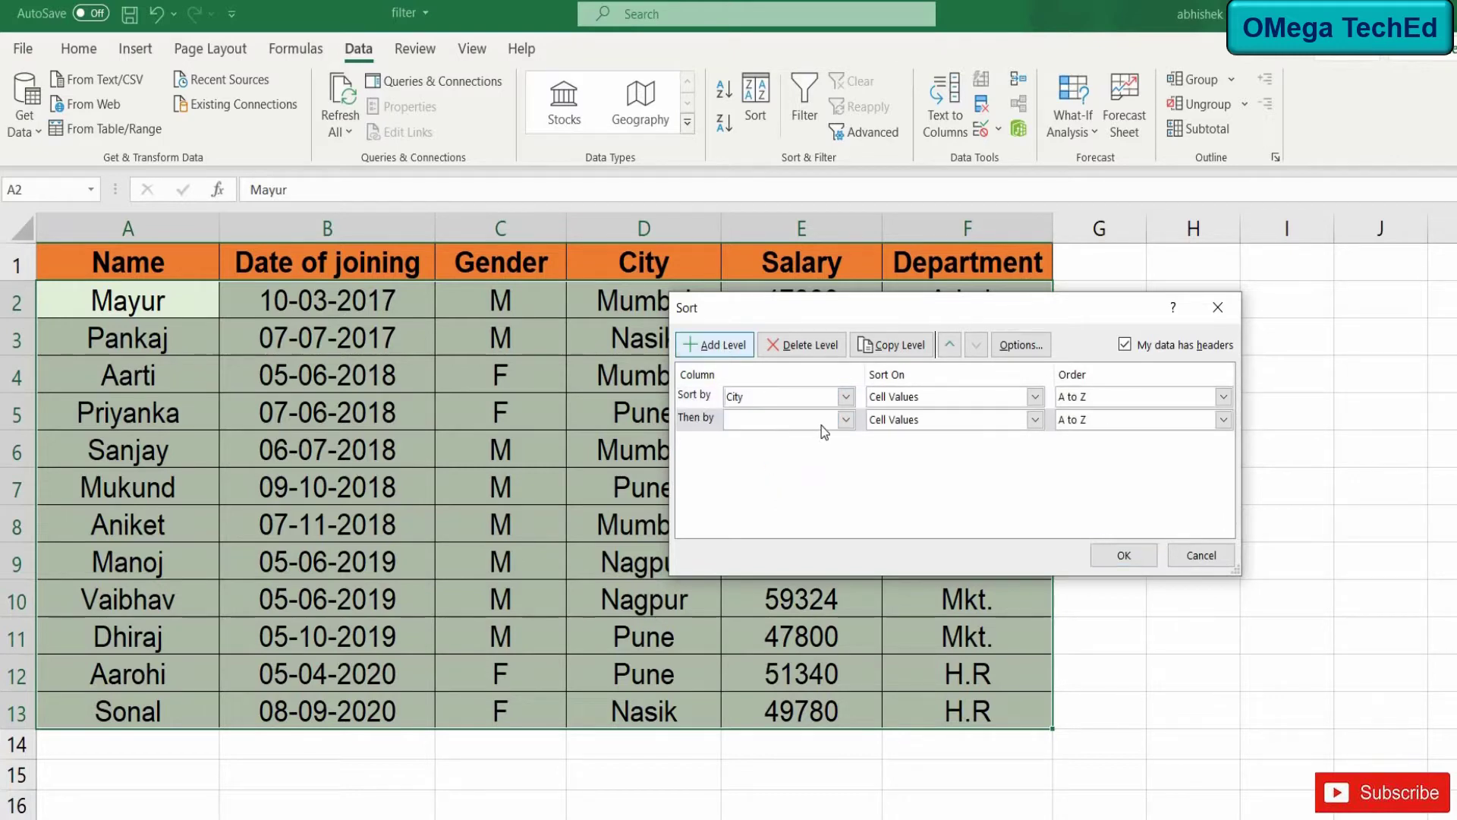
pyautogui.click(848, 421)
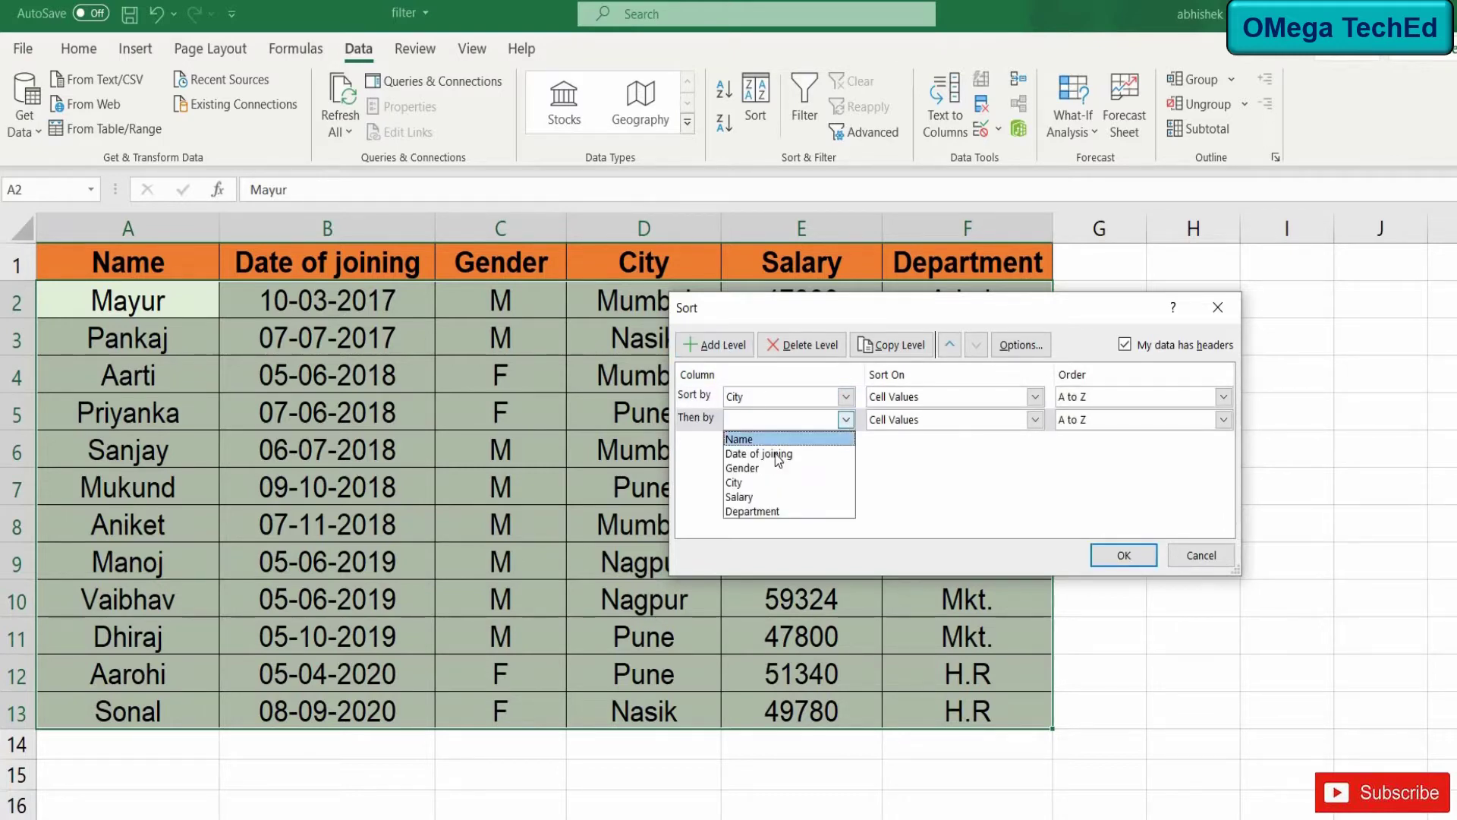
pyautogui.click(755, 440)
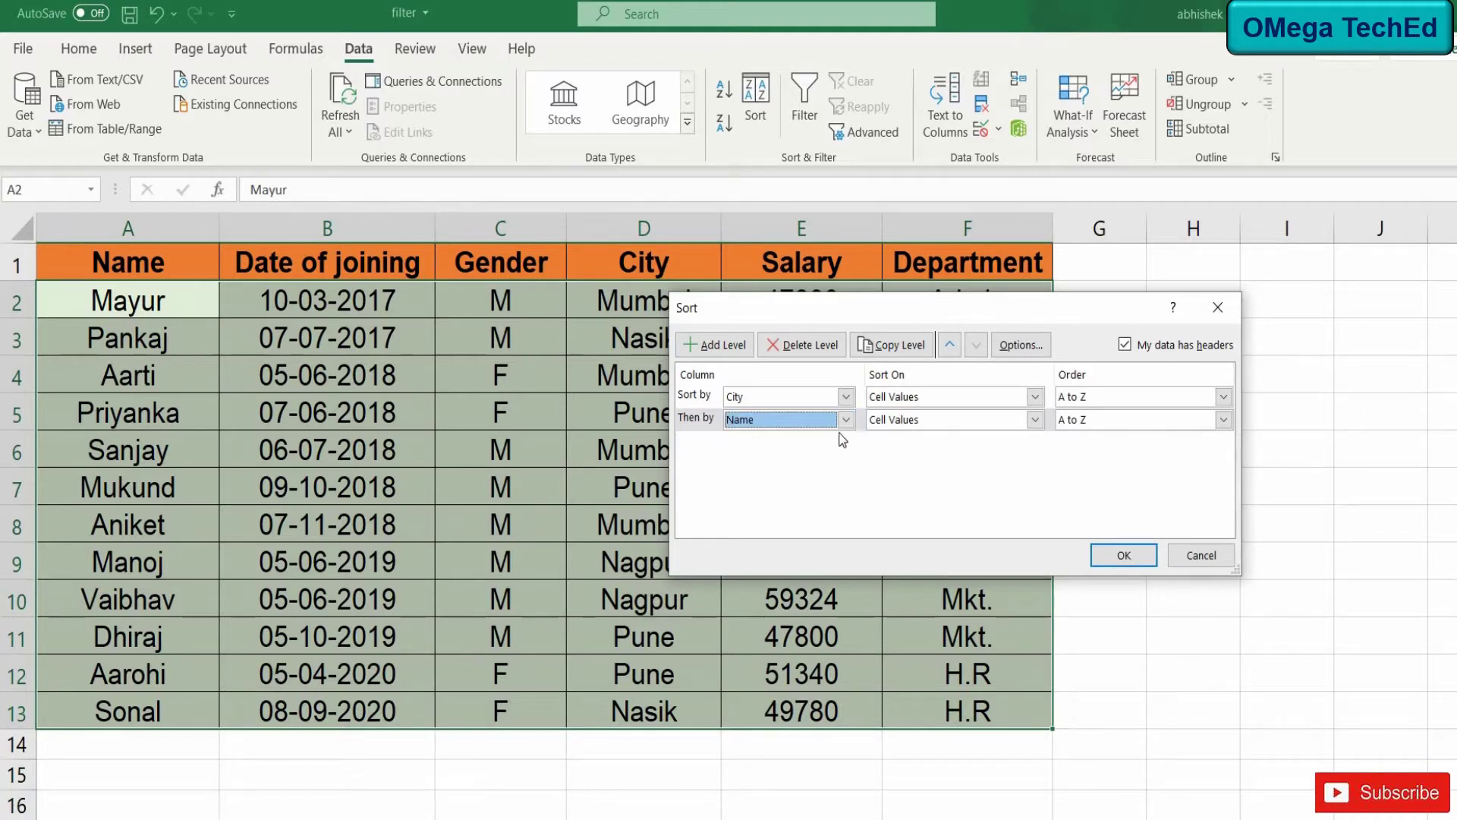
pyautogui.click(1124, 555)
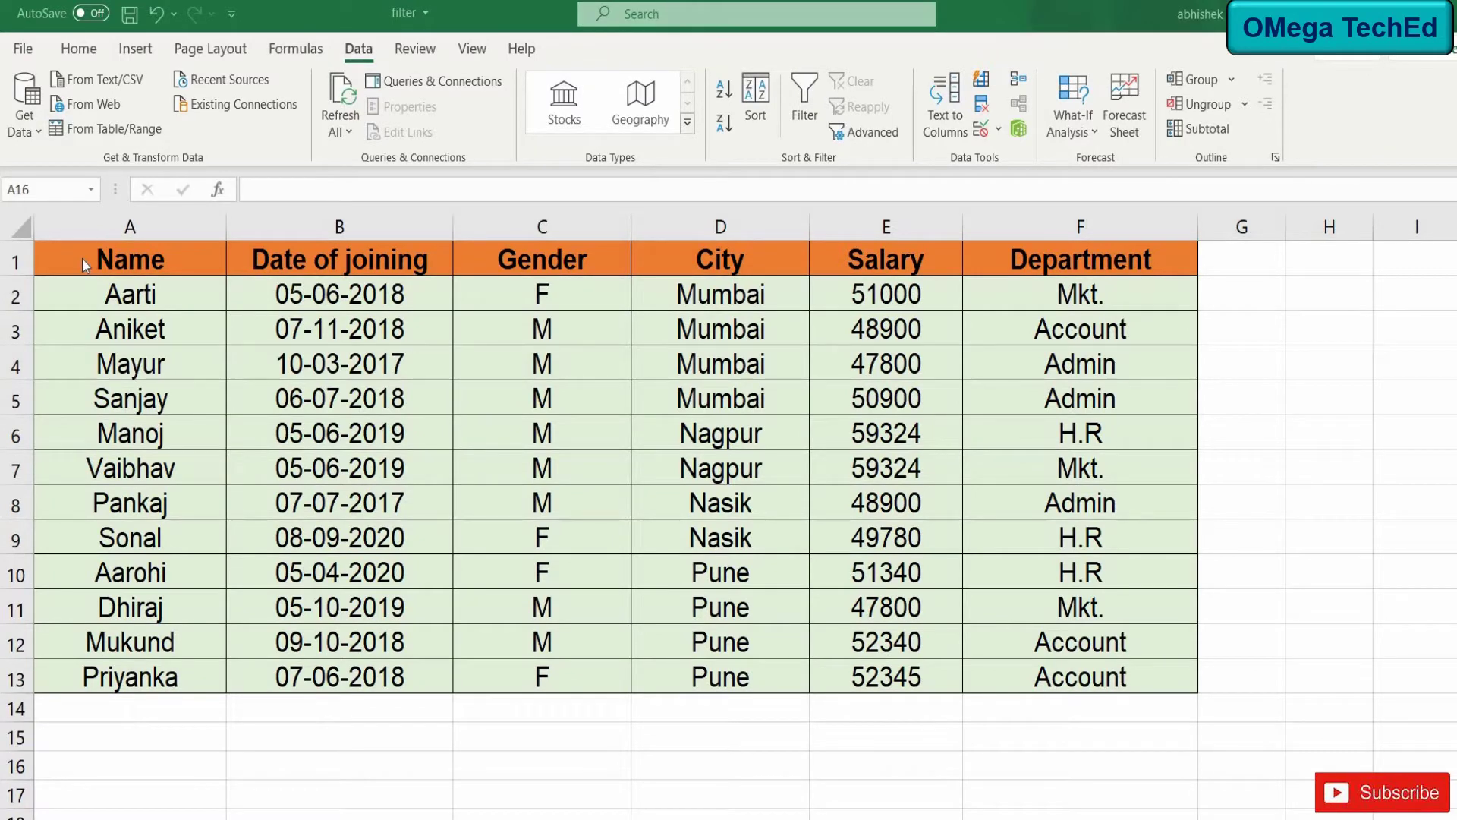
# Step: Turn on AutoFilter dropdowns for the employee table headers
pyautogui.moveTo(82, 259)
pyautogui.mouseDown()
pyautogui.moveTo(991, 647)
pyautogui.moveTo(999, 674)
pyautogui.mouseUp()
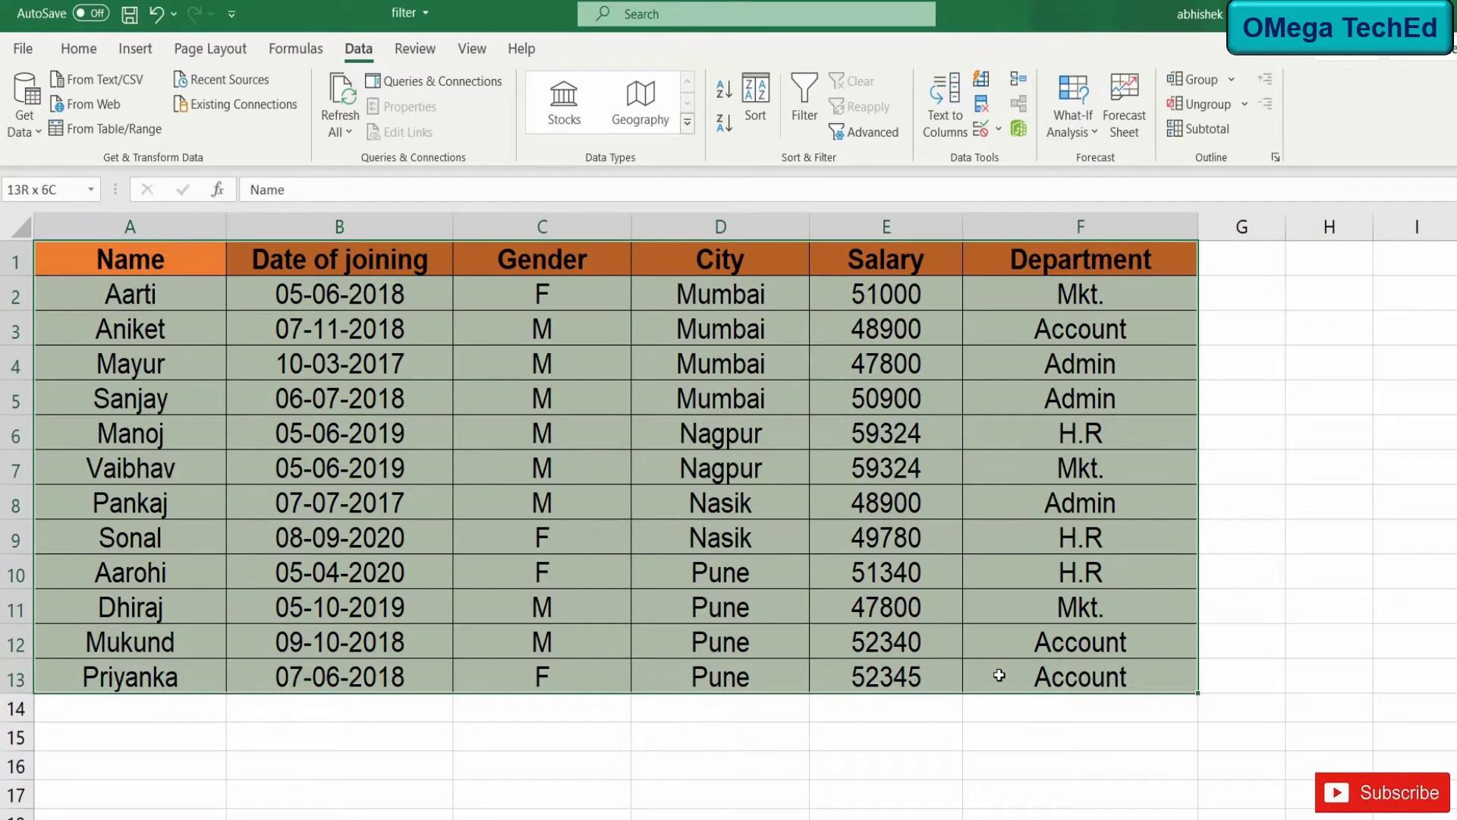
pyautogui.click(805, 90)
pyautogui.click(371, 727)
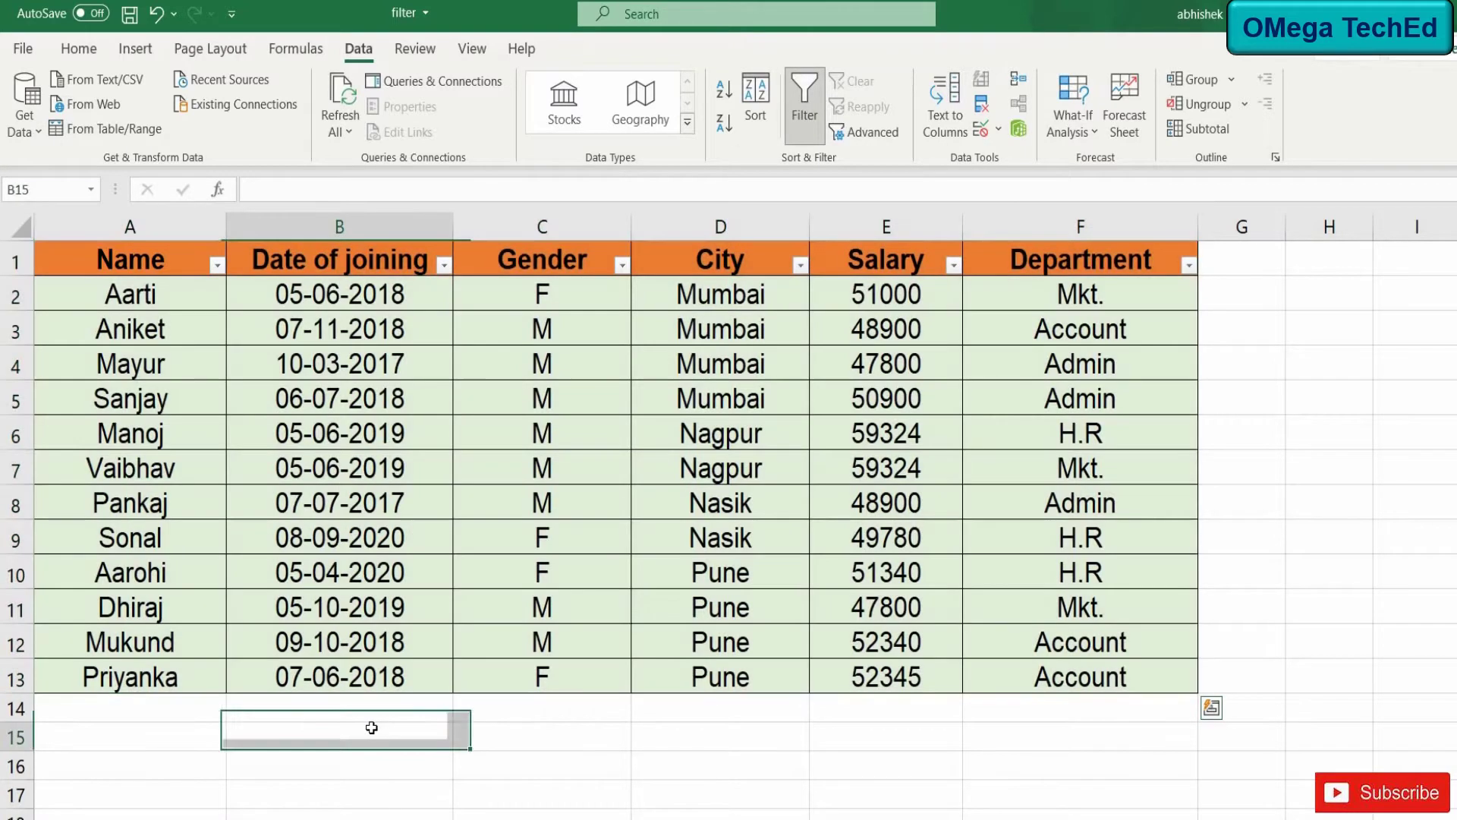
# Step: Filter the Name column to names beginning with 'S', leaving Sanjay and Sonal
pyautogui.click(218, 265)
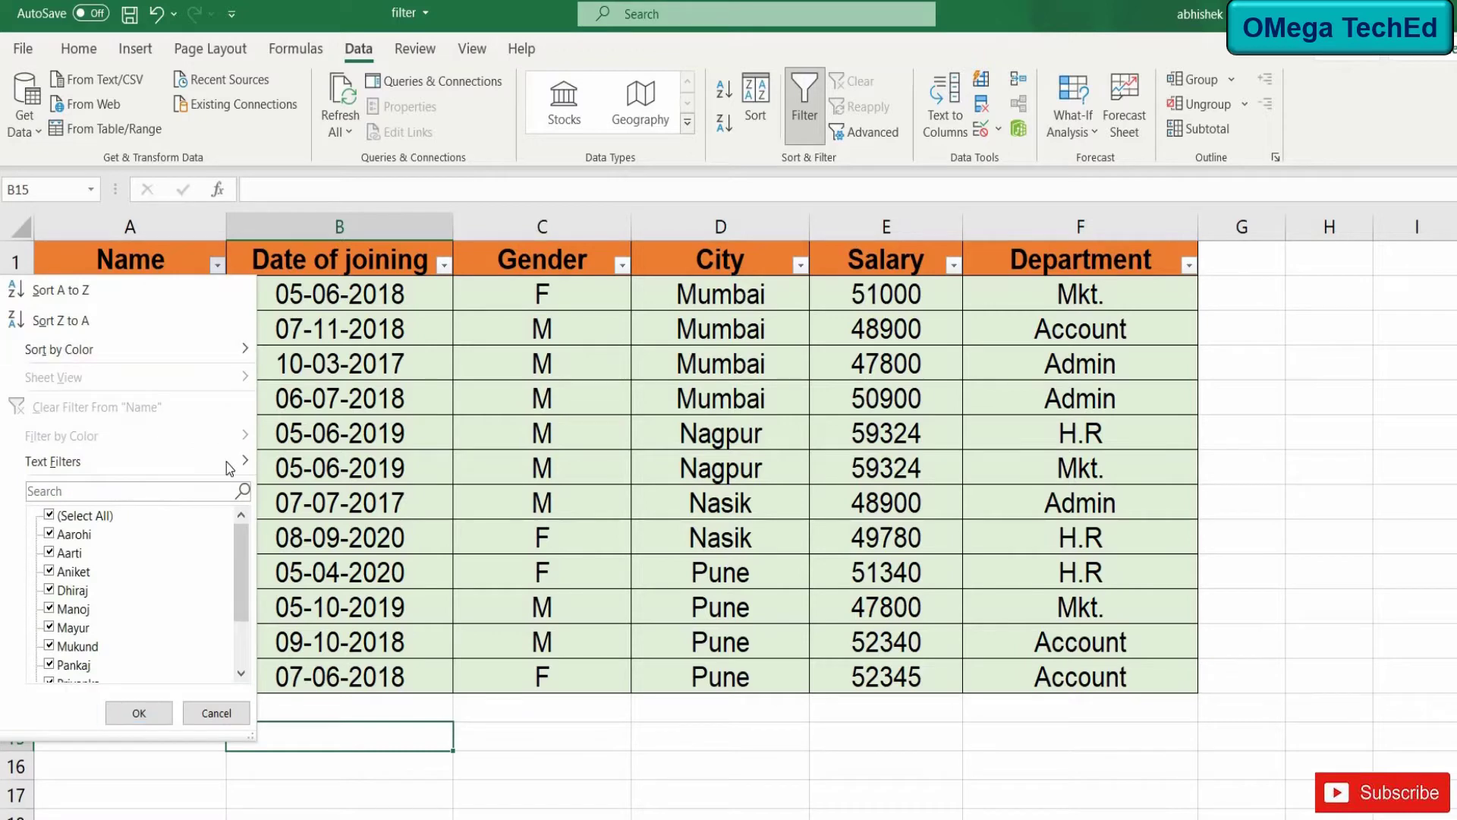
pyautogui.moveTo(125, 461)
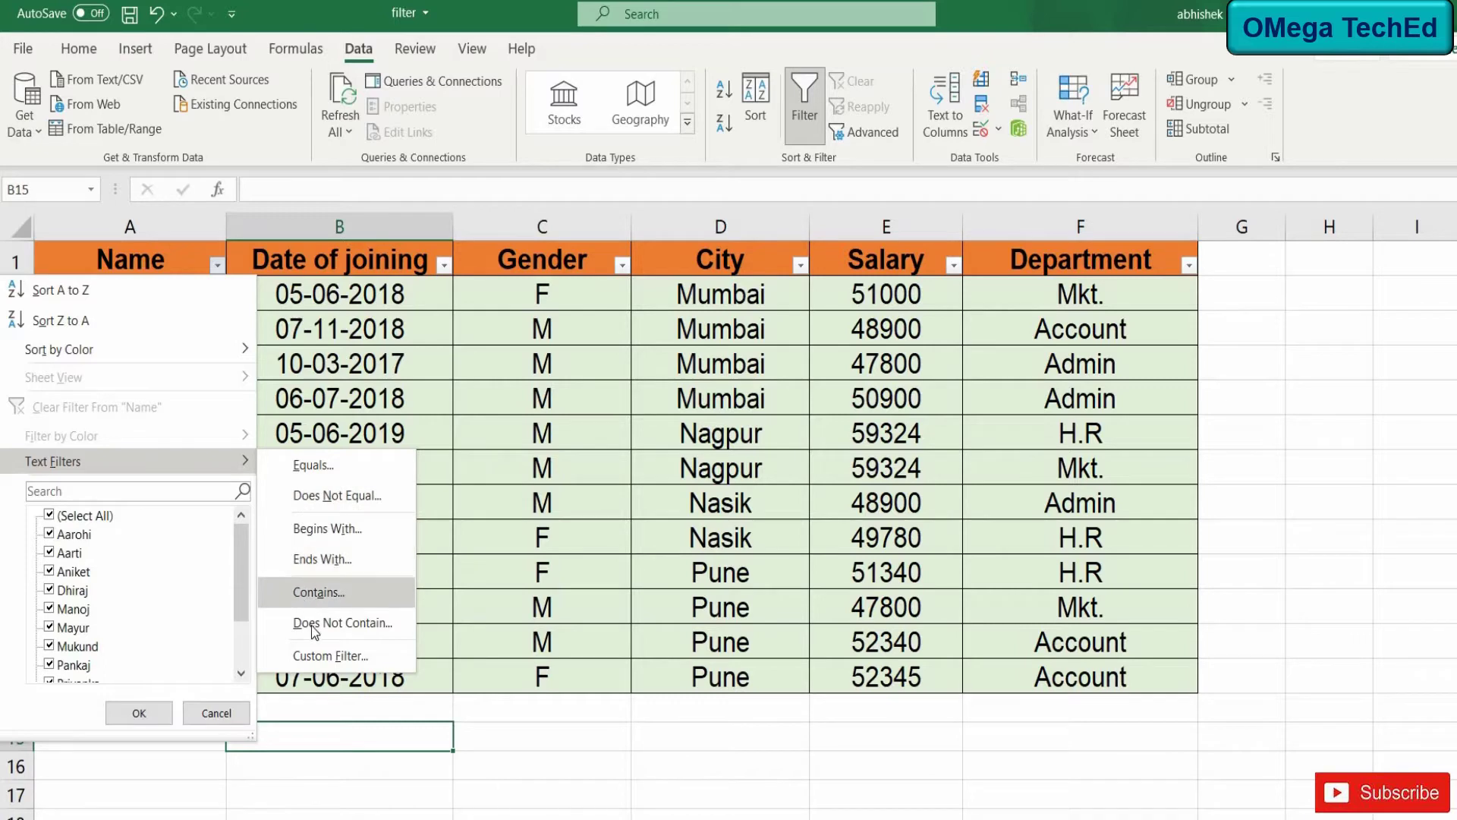
pyautogui.click(359, 526)
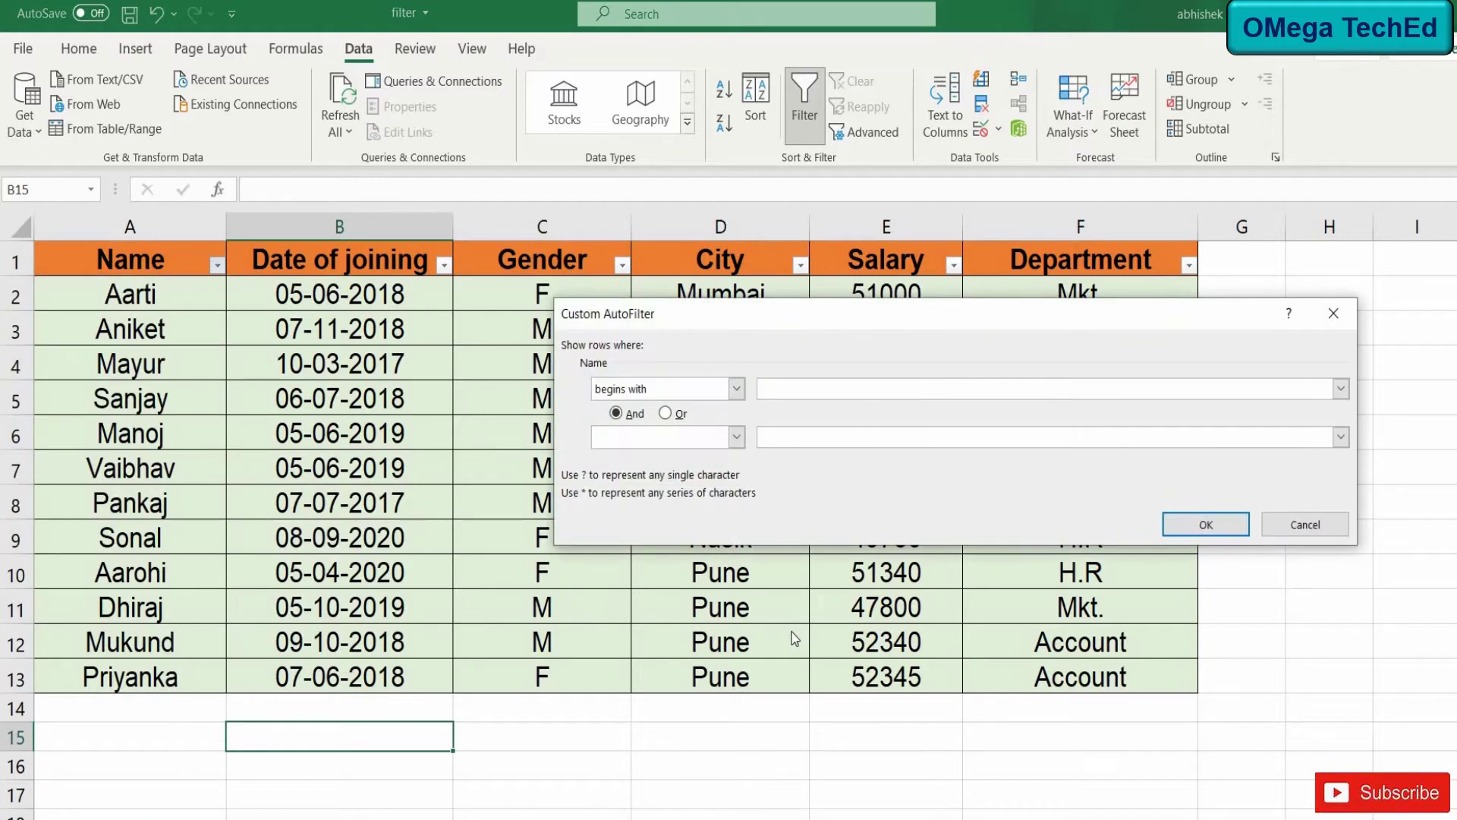
pyautogui.write('S')
pyautogui.click(1190, 526)
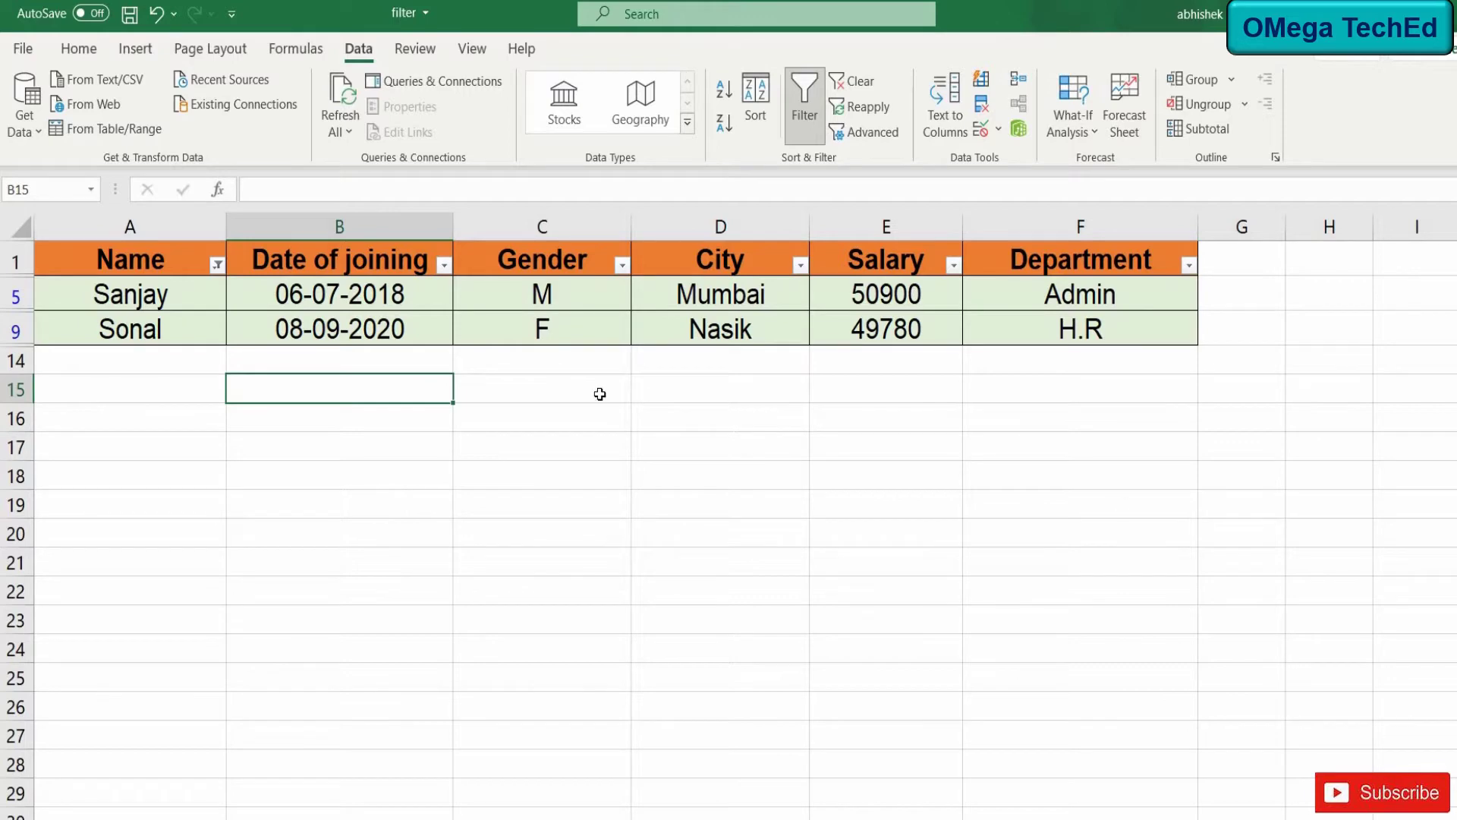
# Step: Change the Name filter to 'contains t', leaving only Aarti and Aniket
pyautogui.click(215, 264)
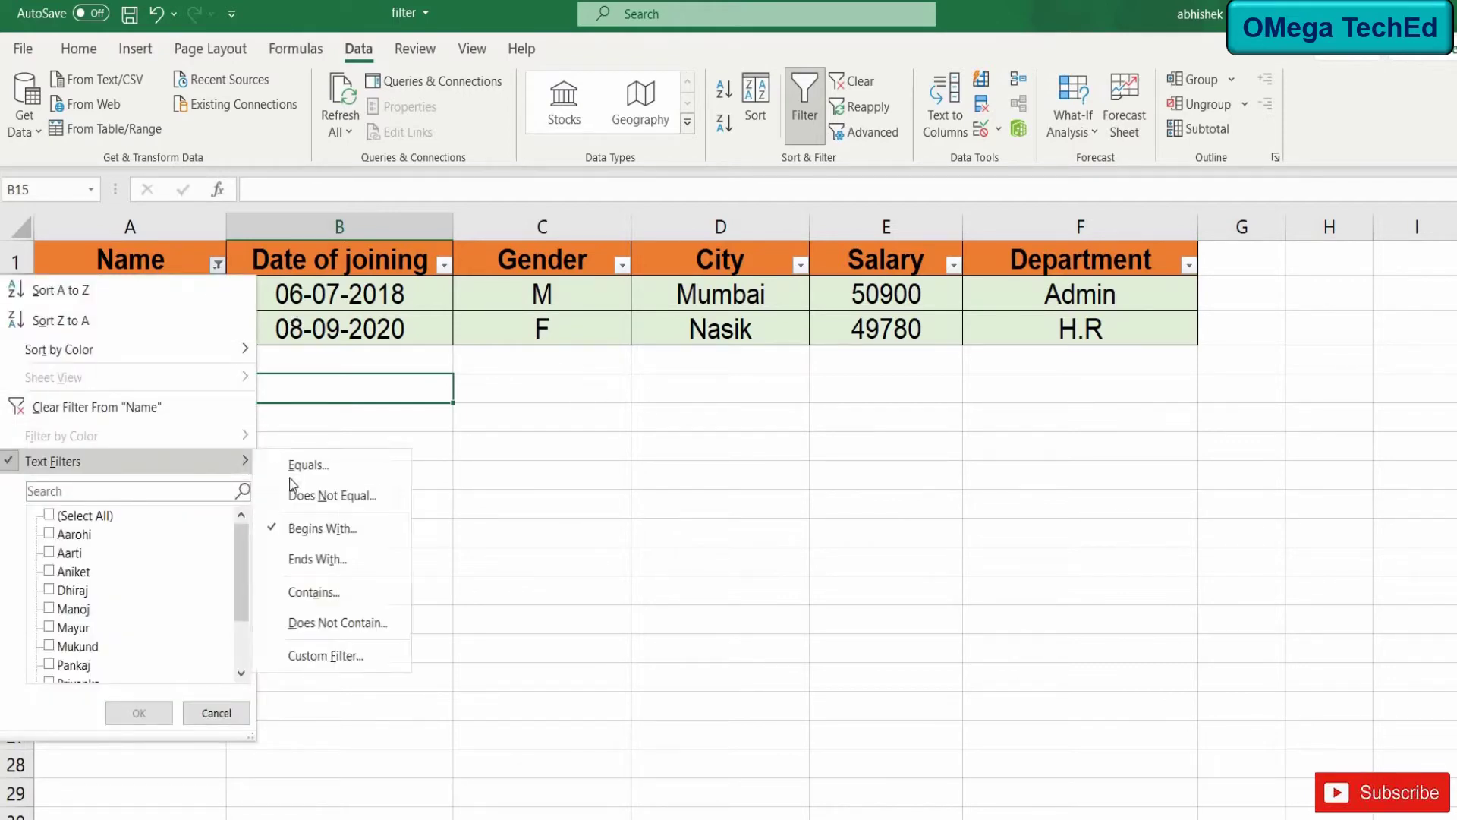
pyautogui.moveTo(125, 461)
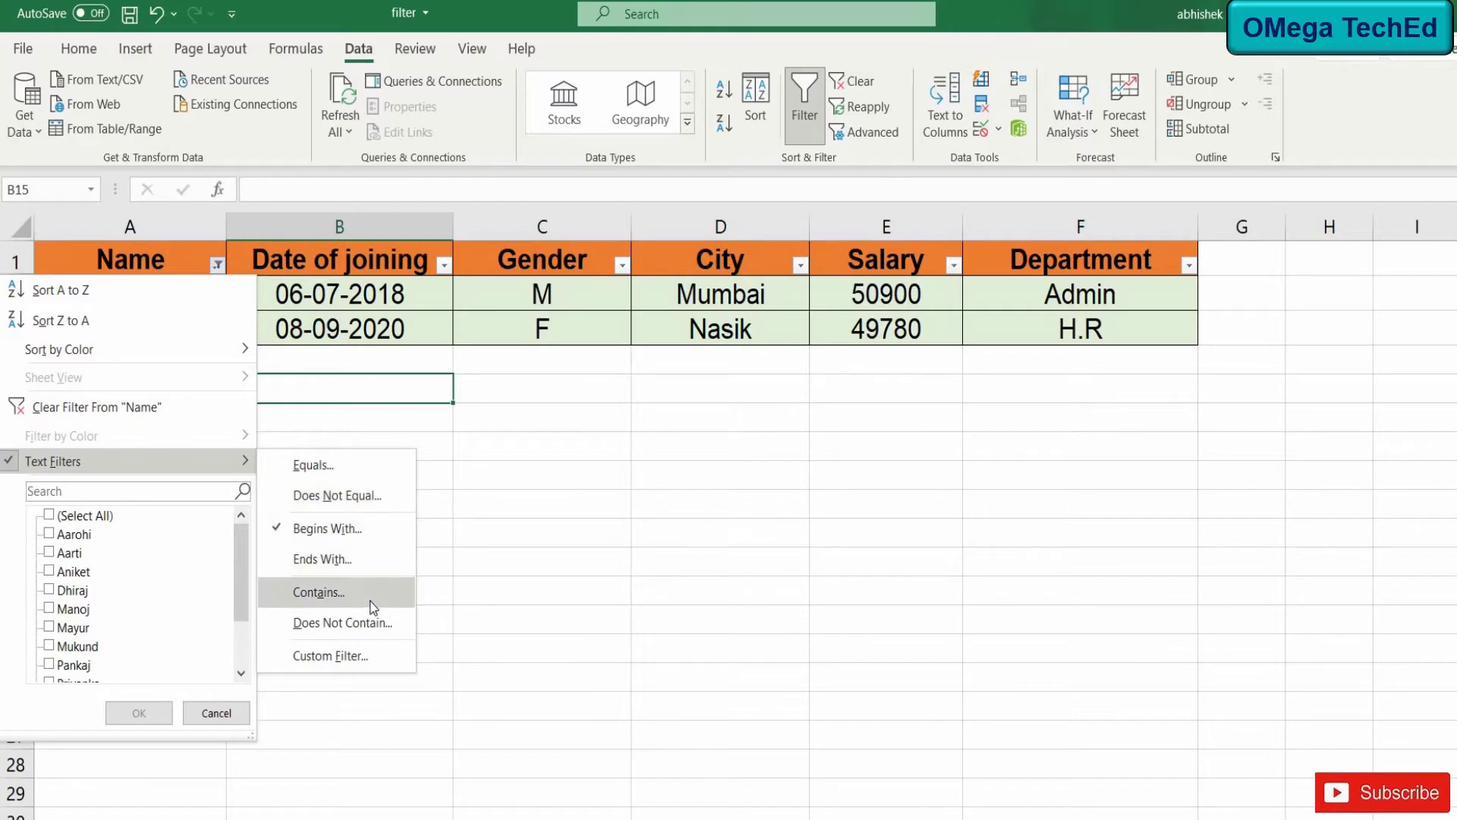
pyautogui.click(390, 589)
pyautogui.write('t')
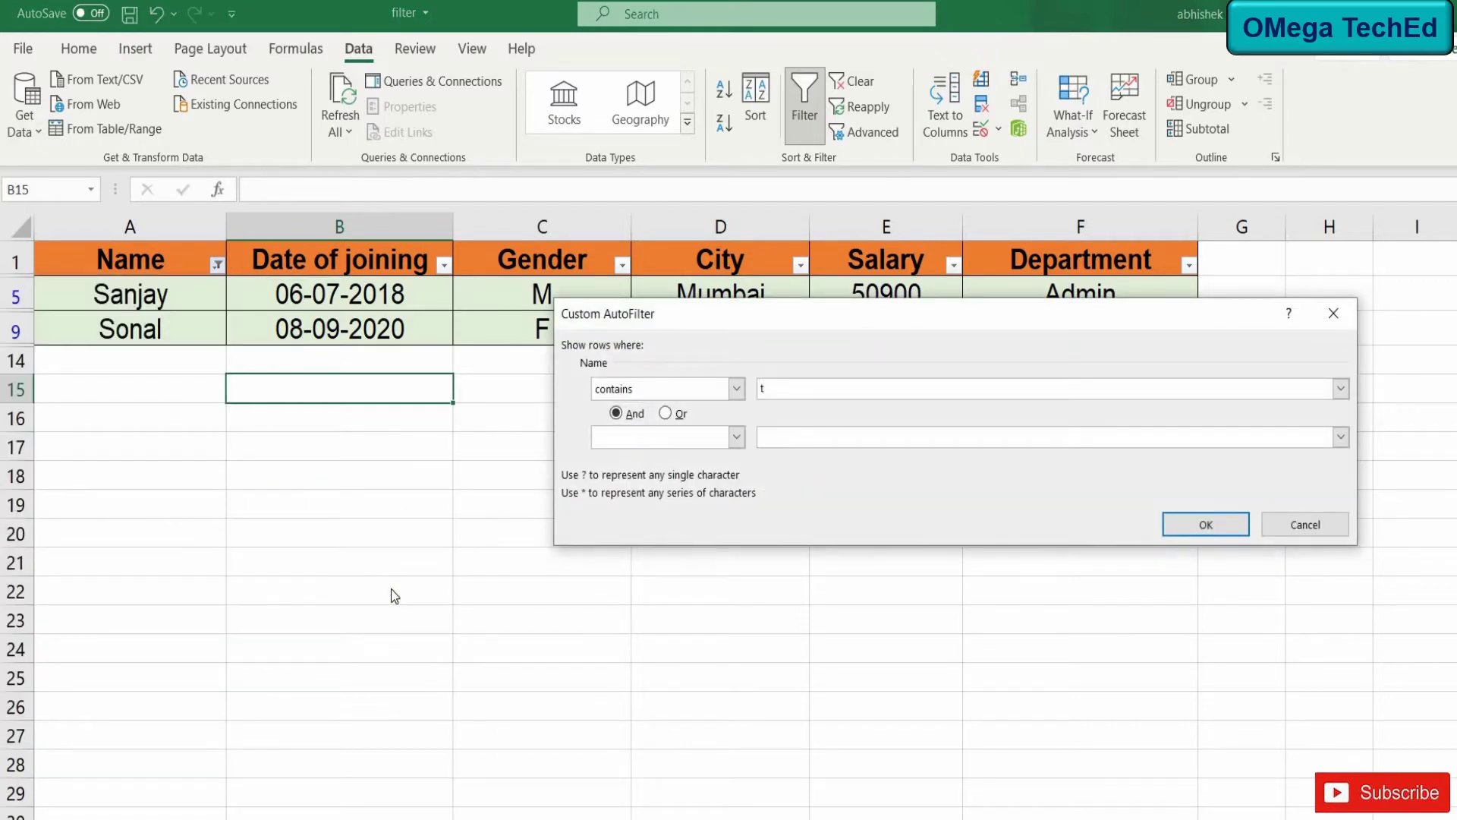
pyautogui.click(1203, 528)
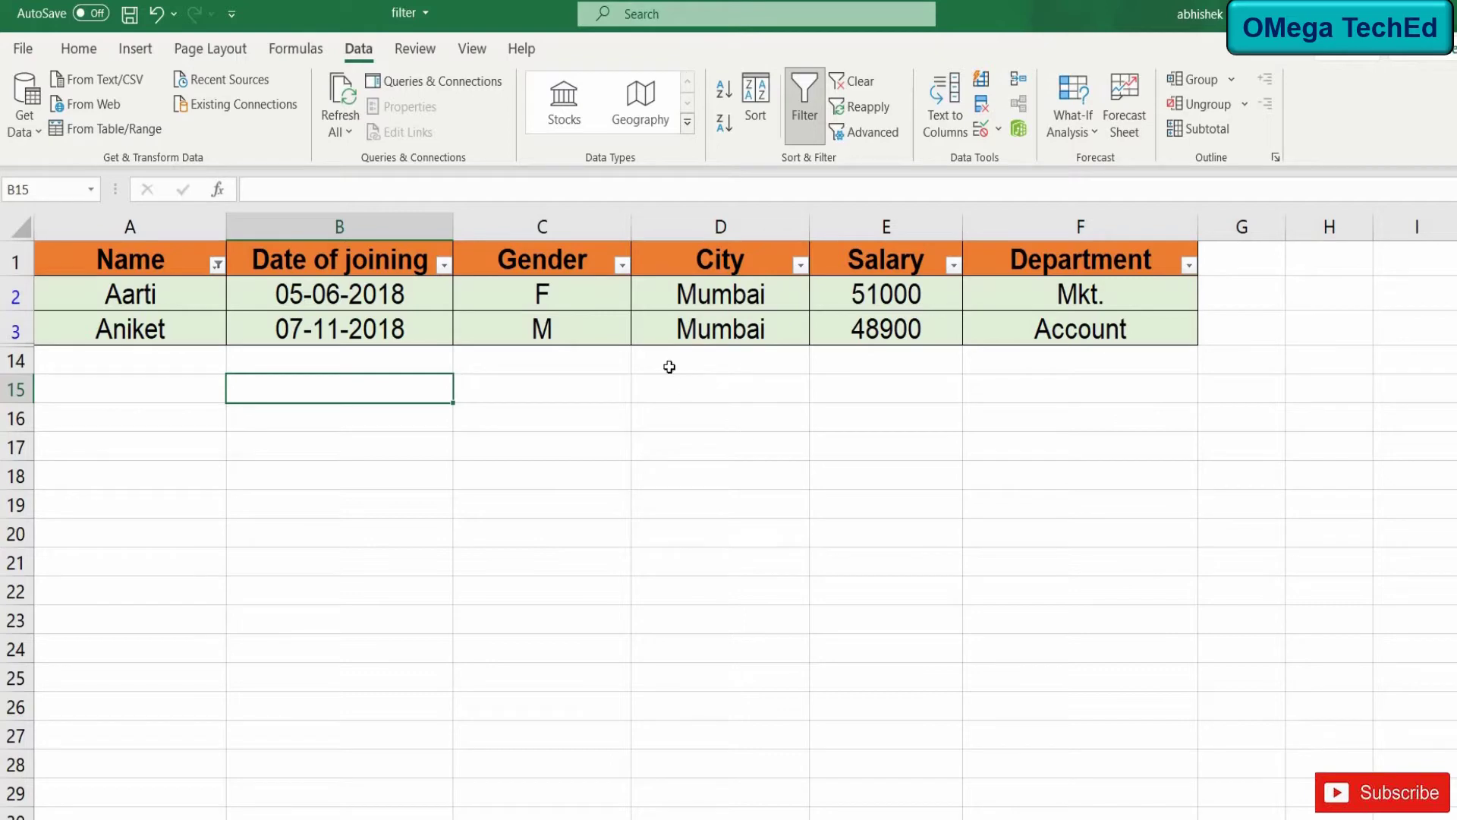
# Step: Filter Gender to exclude M, showing only the female employee
pyautogui.click(621, 266)
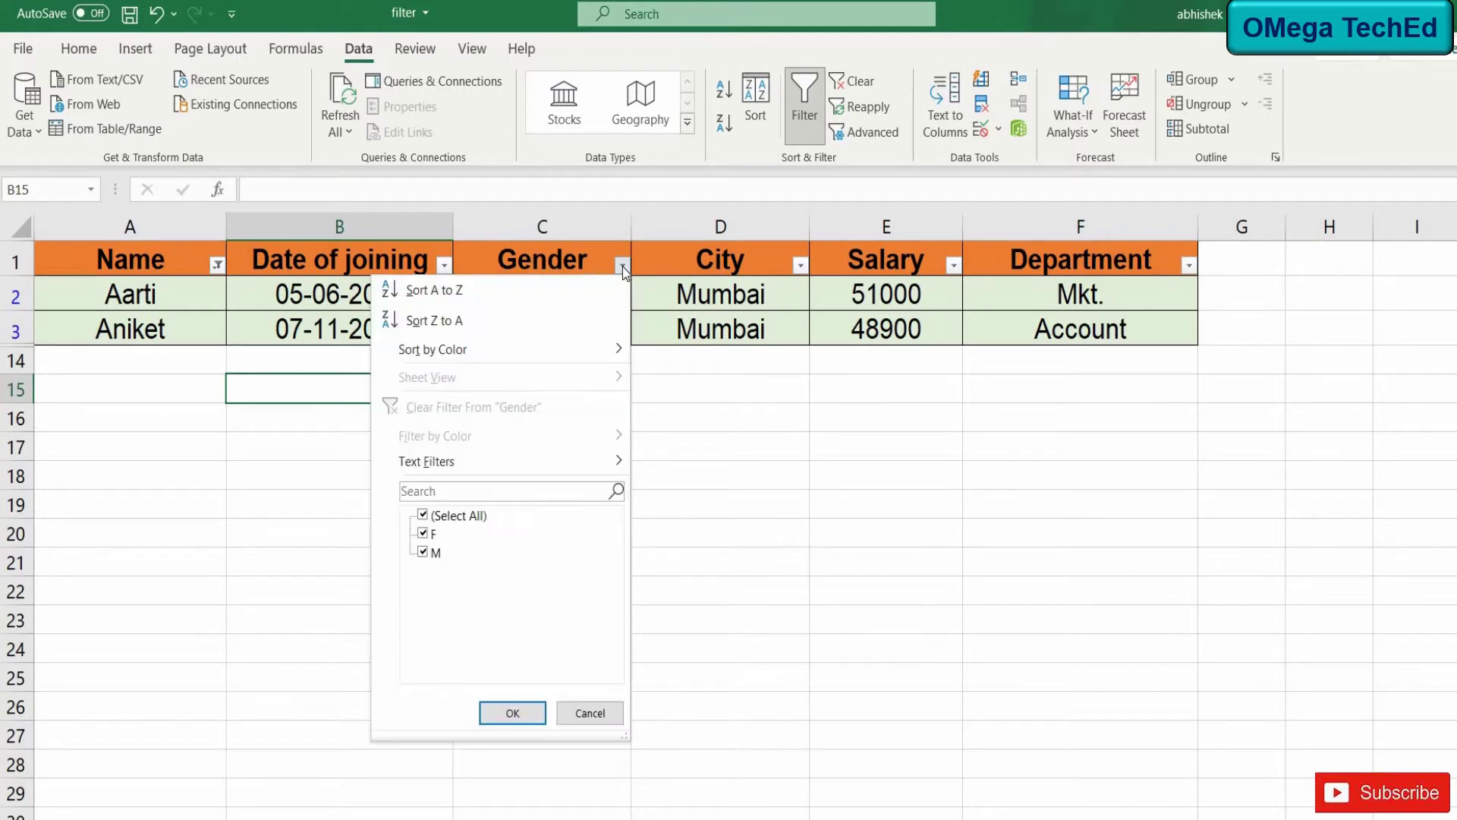
pyautogui.click(423, 552)
pyautogui.click(500, 710)
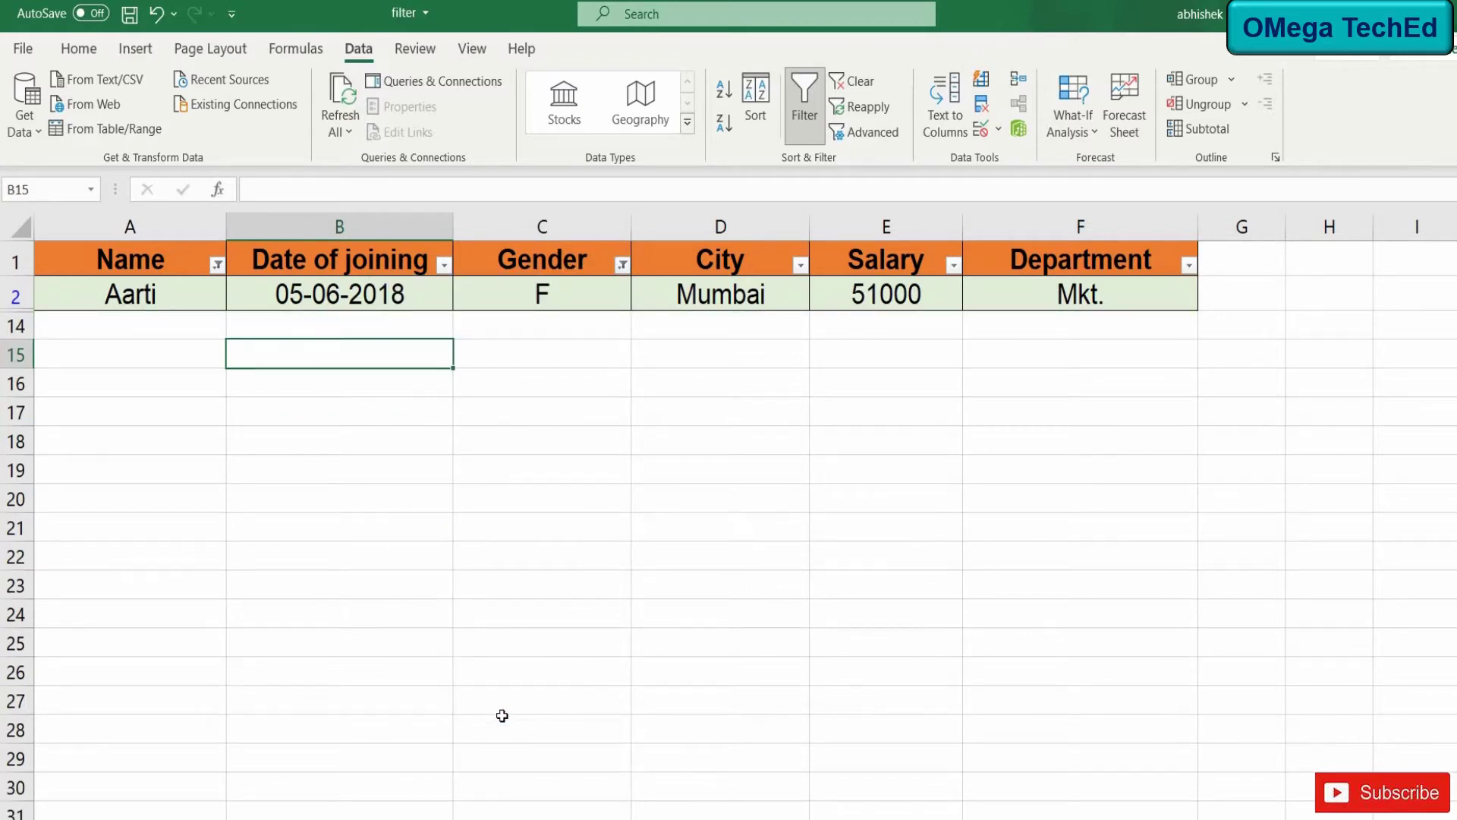
# Step: Clear the Gender and Name filters so all 12 rows show
pyautogui.click(622, 265)
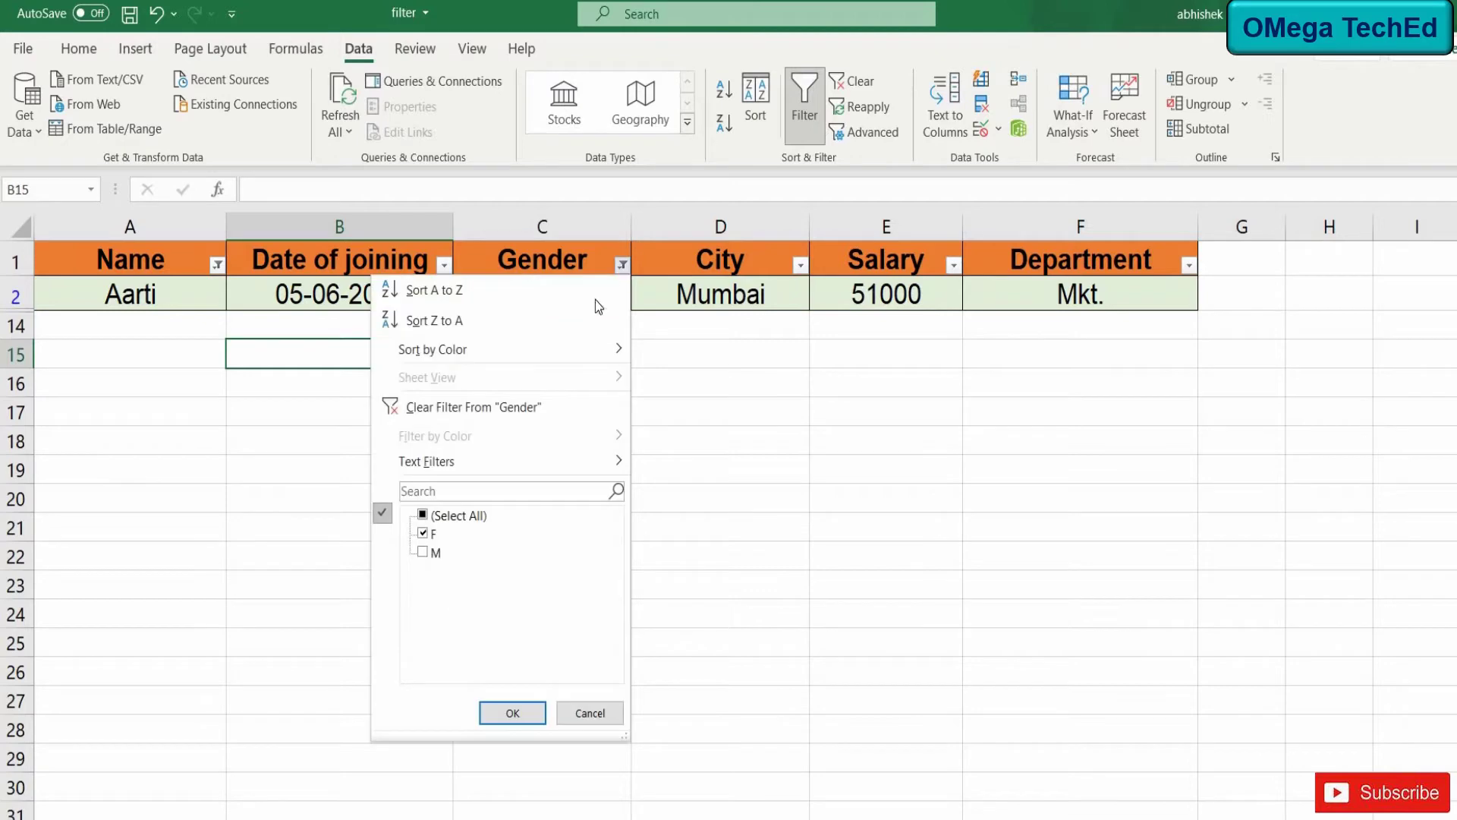
pyautogui.click(544, 409)
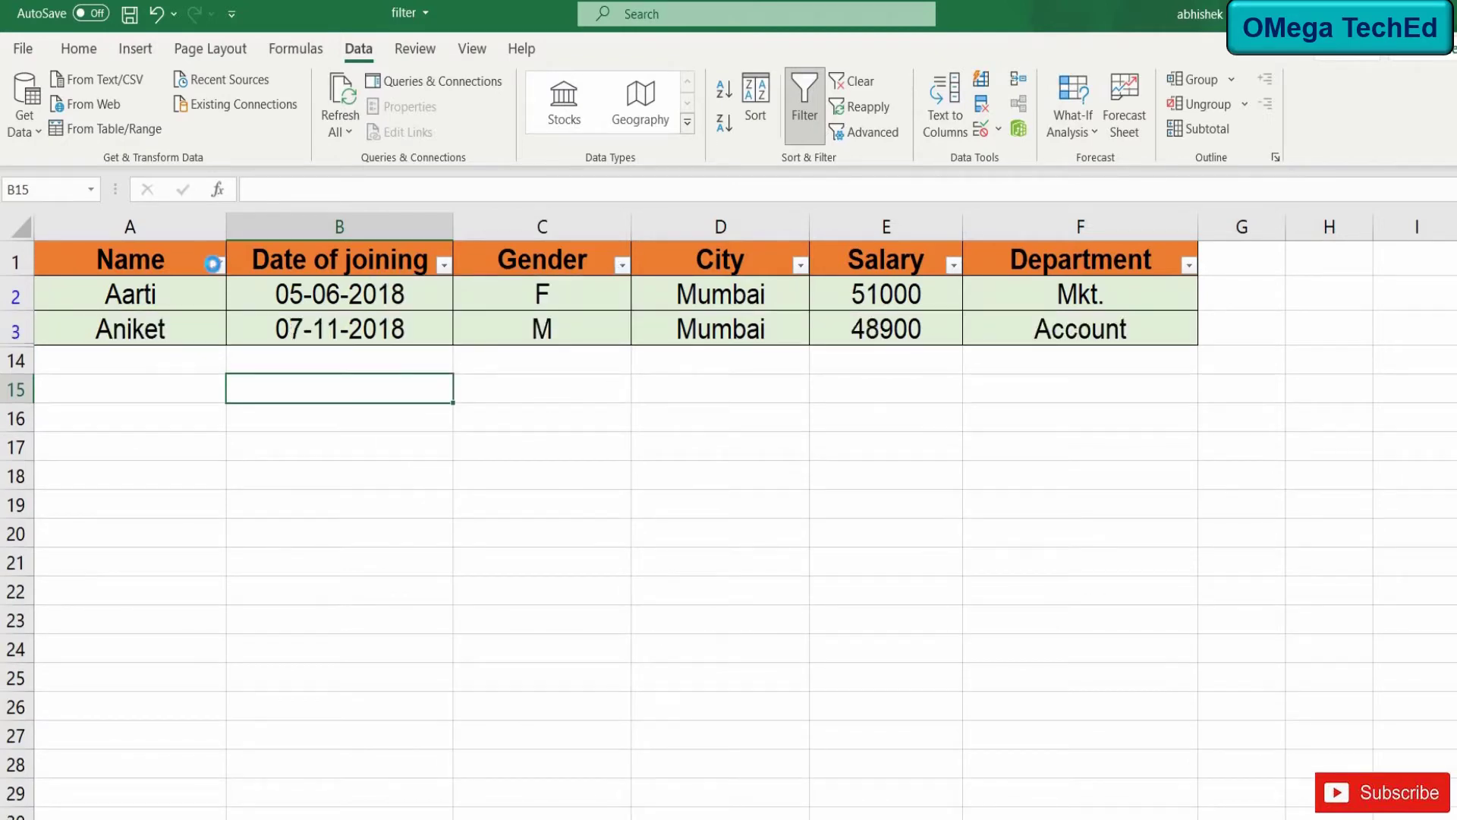
pyautogui.click(216, 264)
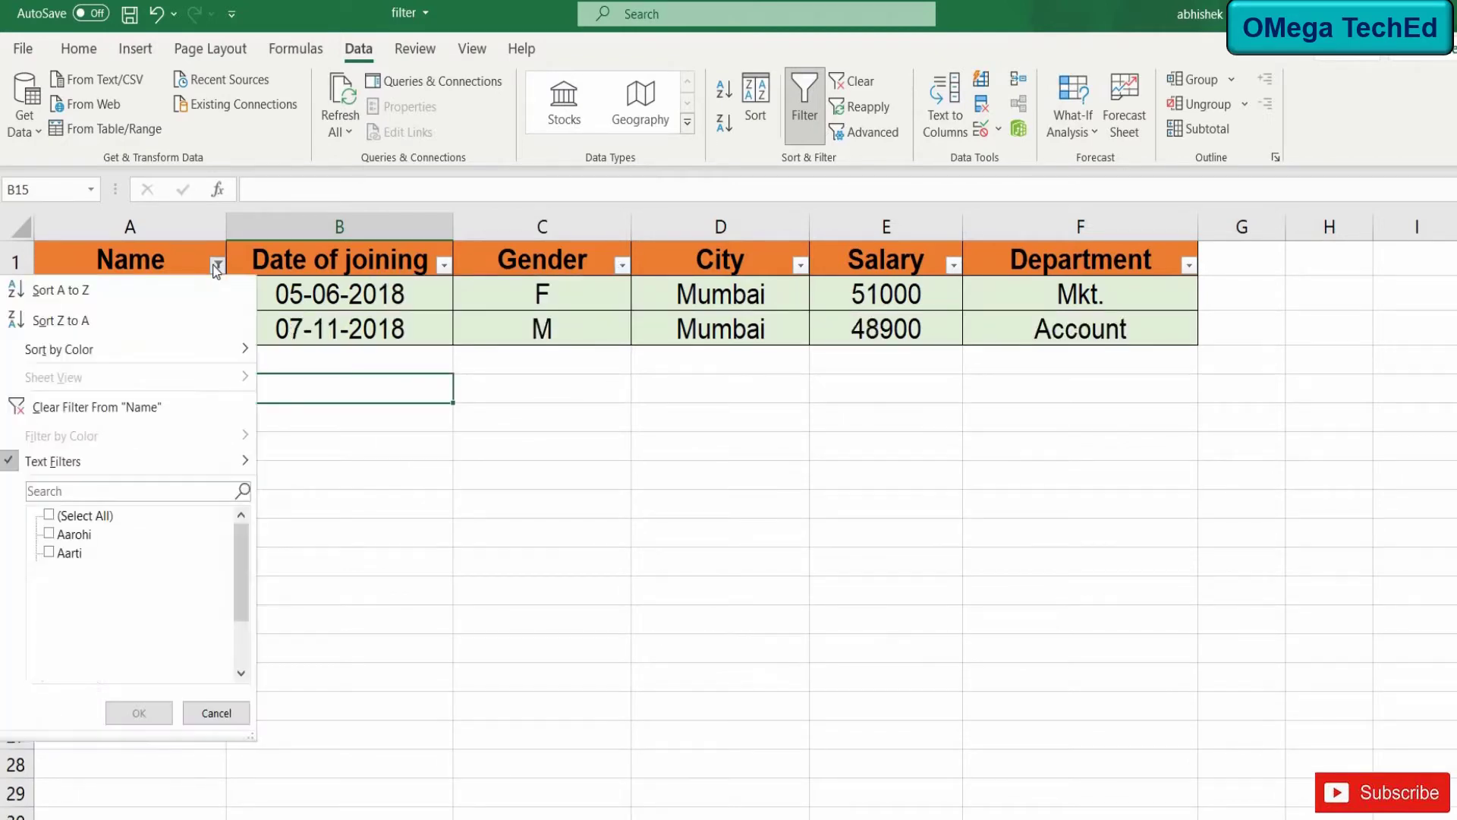
pyautogui.click(167, 407)
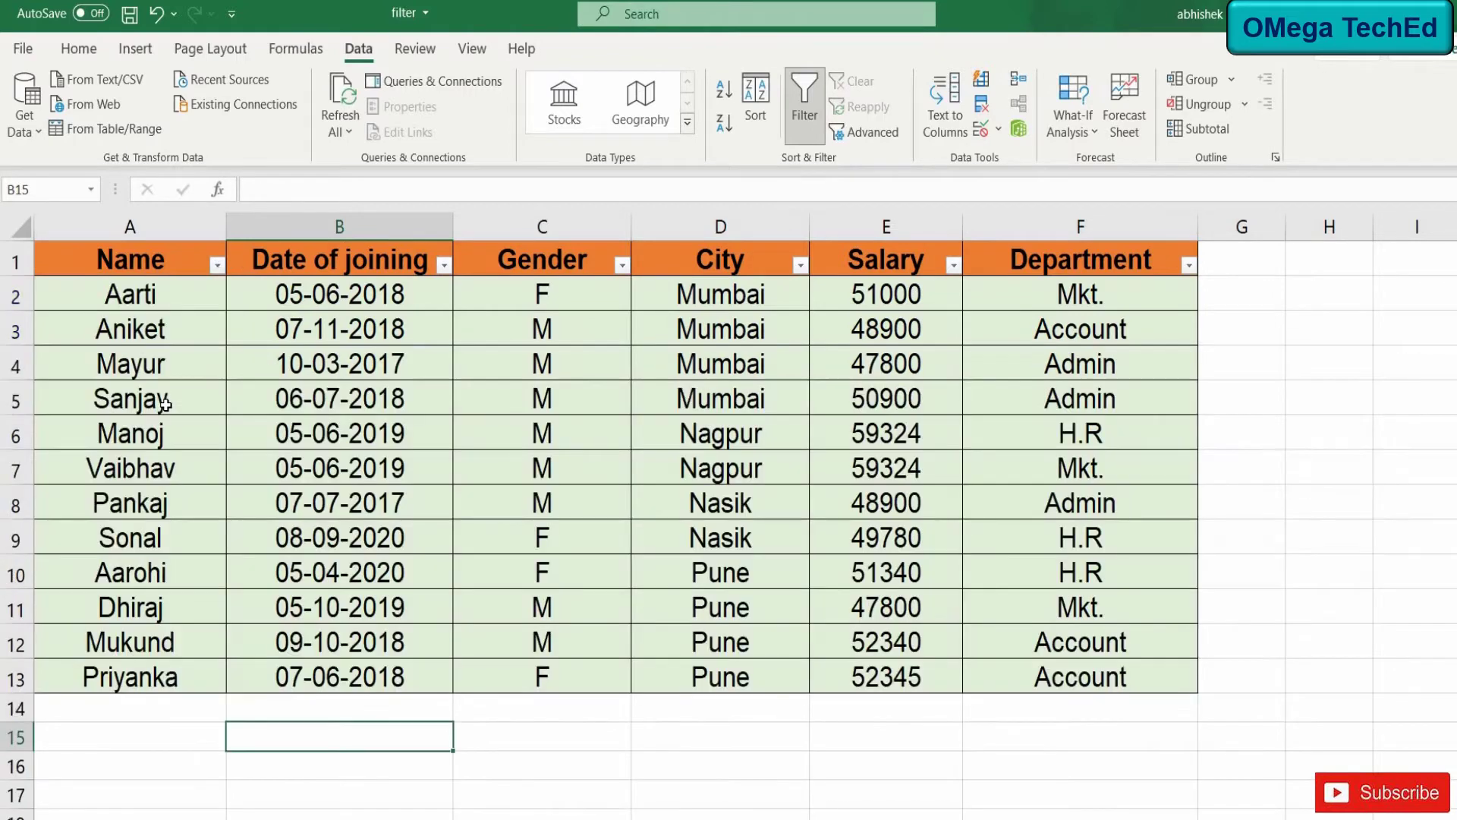
# Step: Filter Date of joining to last year, then between 5/6/2018 and 5/6/2020, then clear it
pyautogui.click(443, 265)
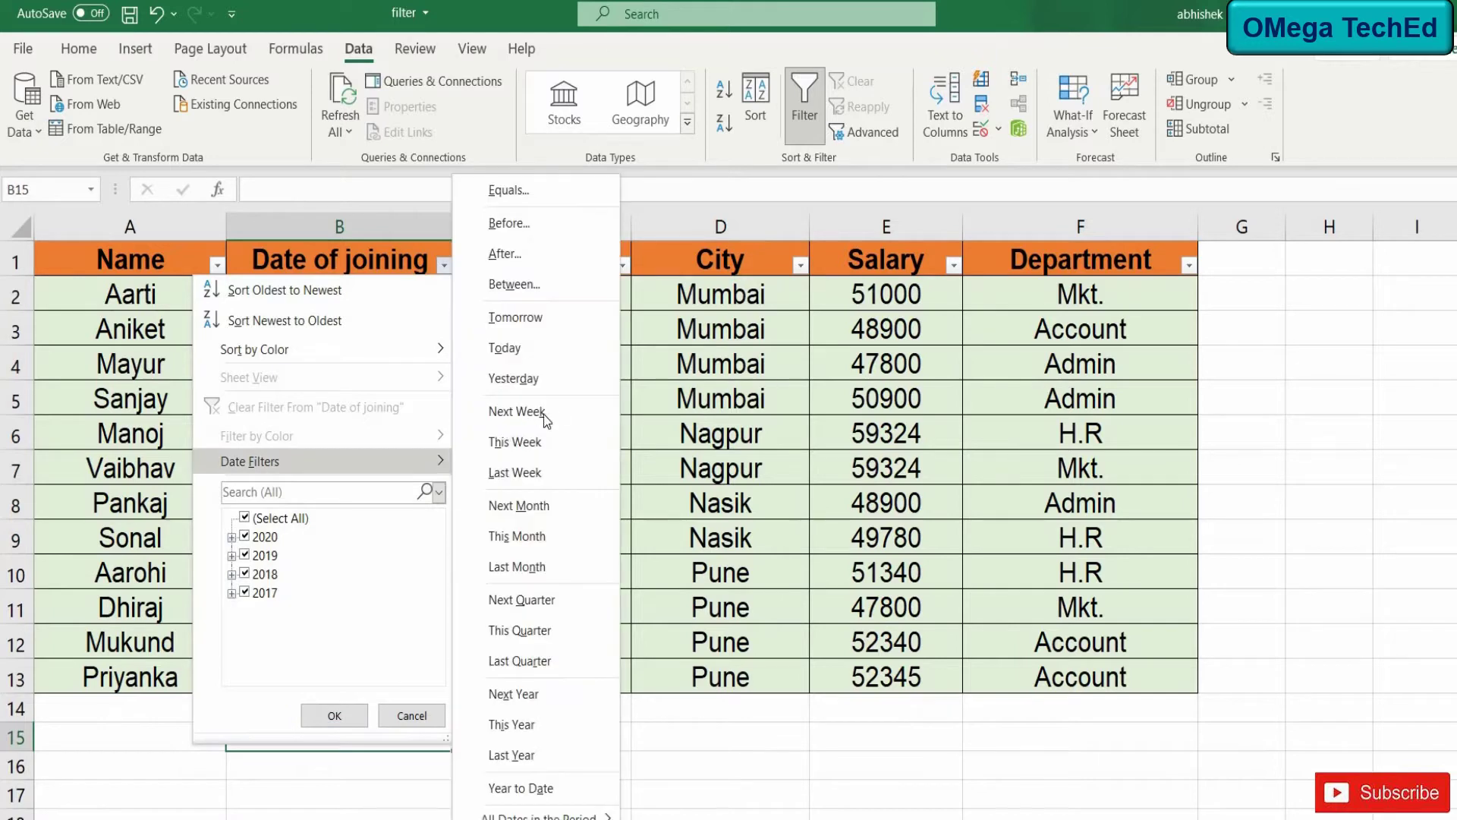
pyautogui.moveTo(331, 462)
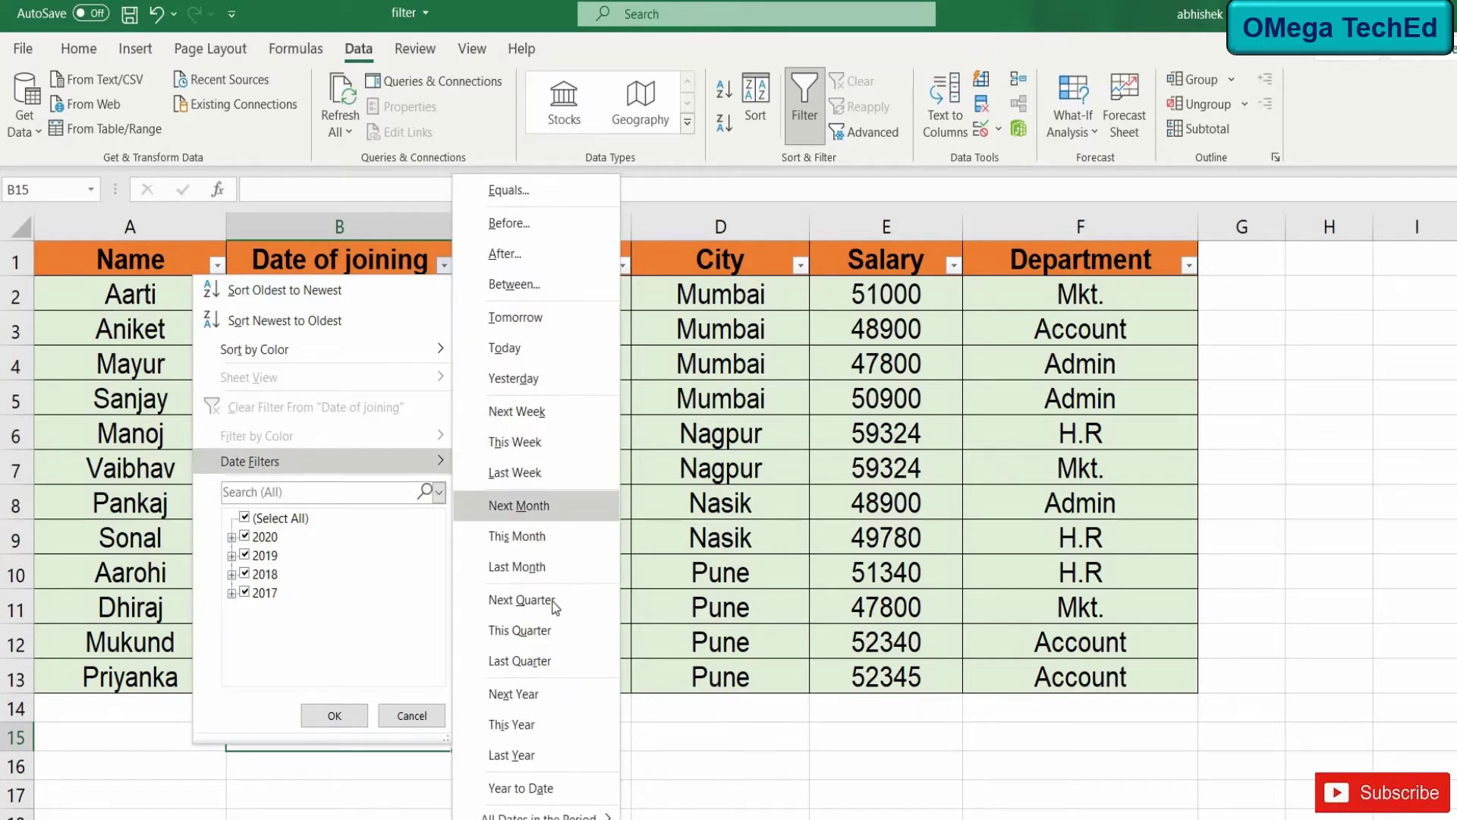
pyautogui.click(531, 755)
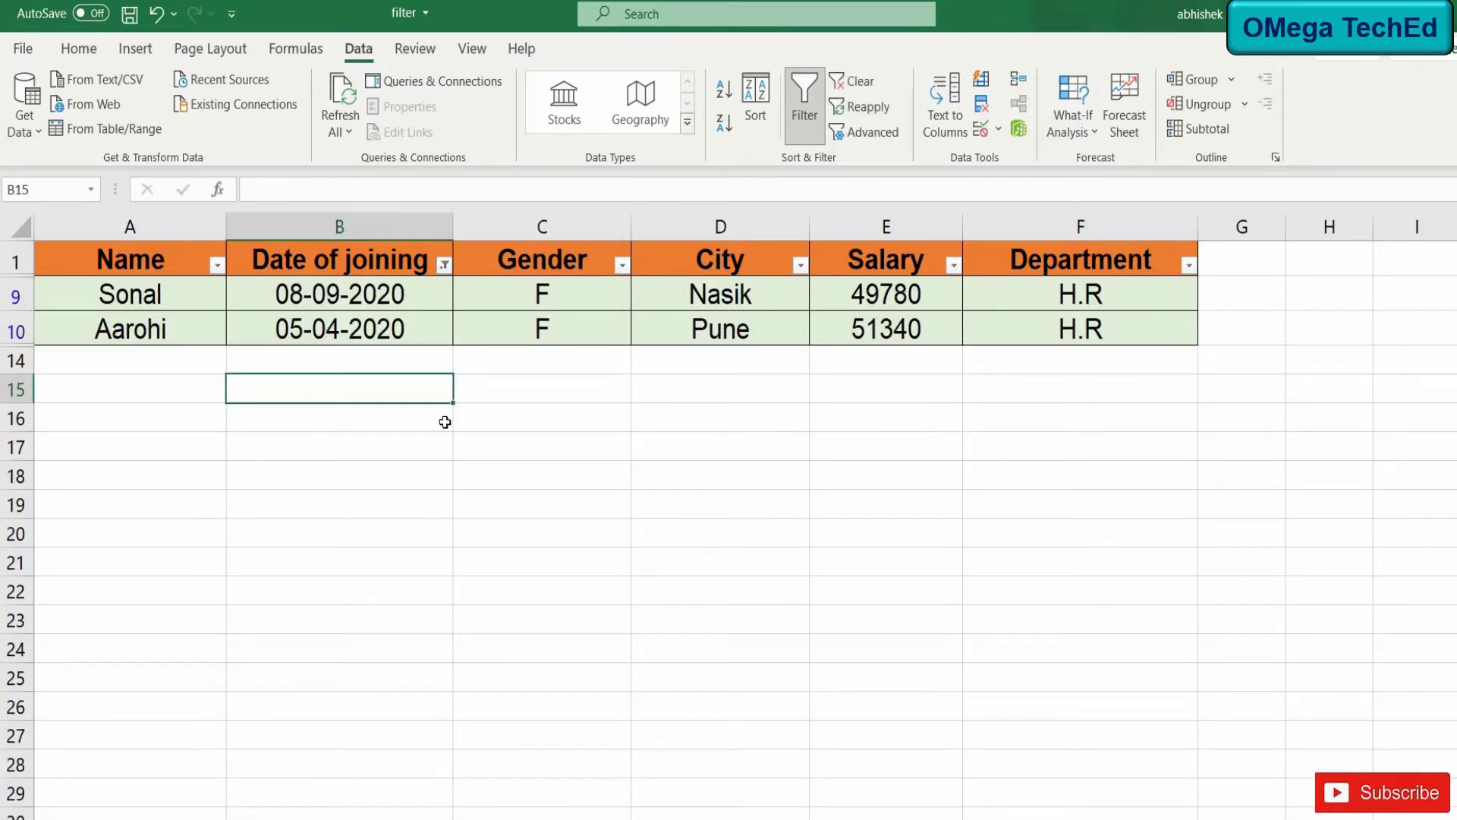
pyautogui.click(444, 266)
pyautogui.moveTo(249, 461)
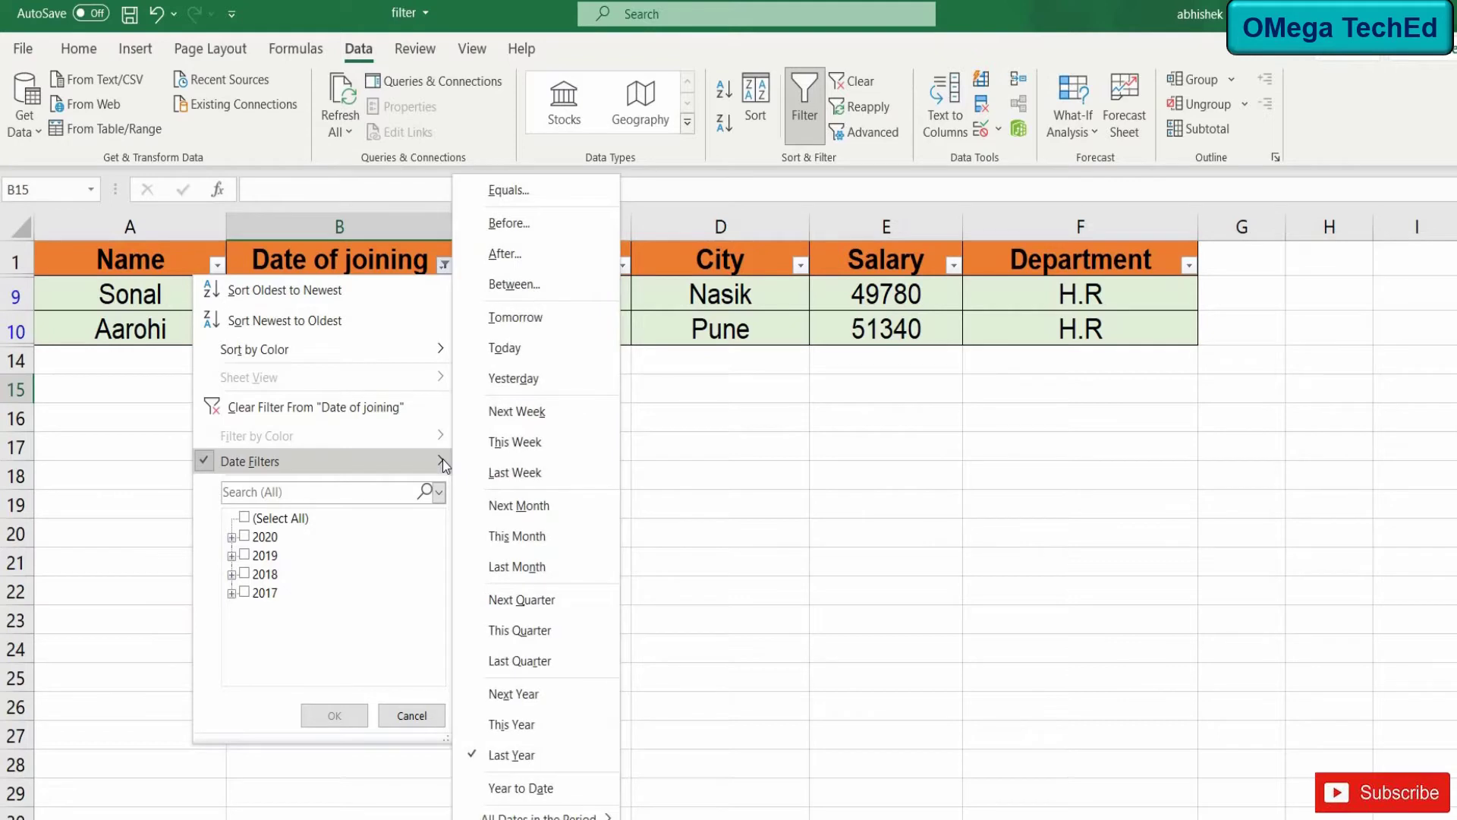
pyautogui.click(569, 289)
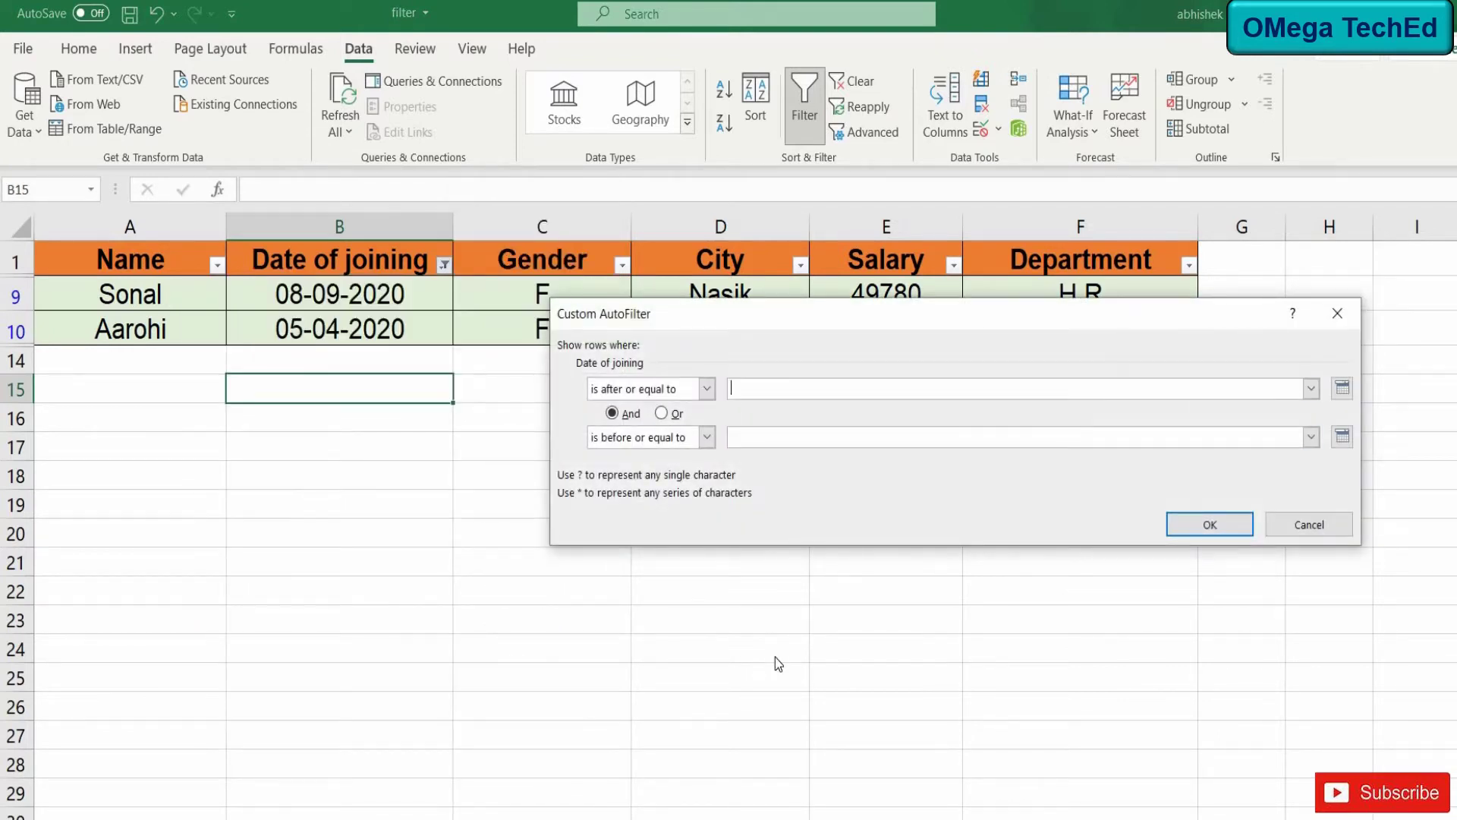
pyautogui.write('5/6/')
pyautogui.write('2018')
pyautogui.write('5')
pyautogui.write('/6/')
pyautogui.write('2')
pyautogui.write('020')
pyautogui.click(1229, 525)
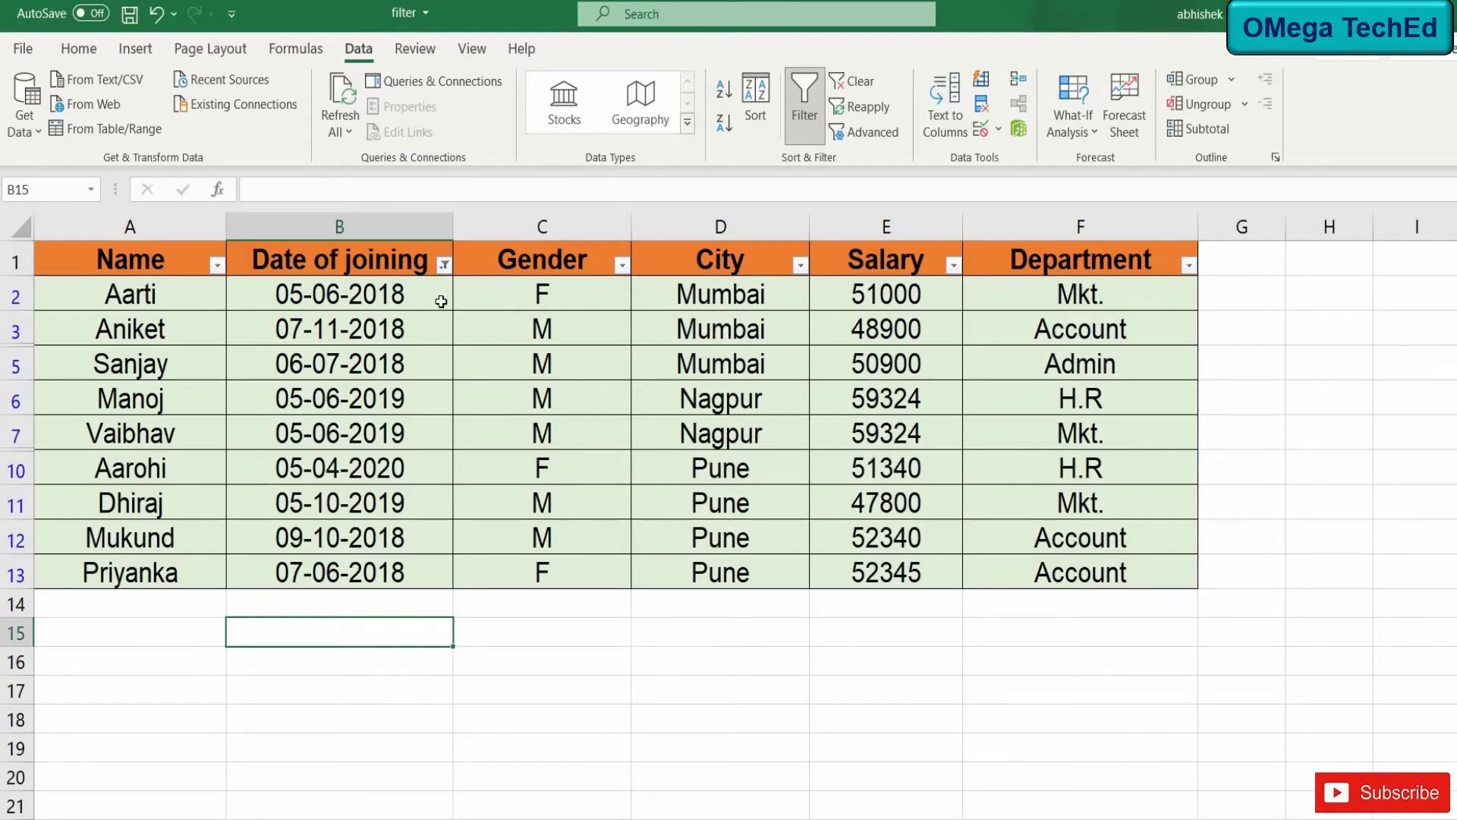
pyautogui.click(444, 266)
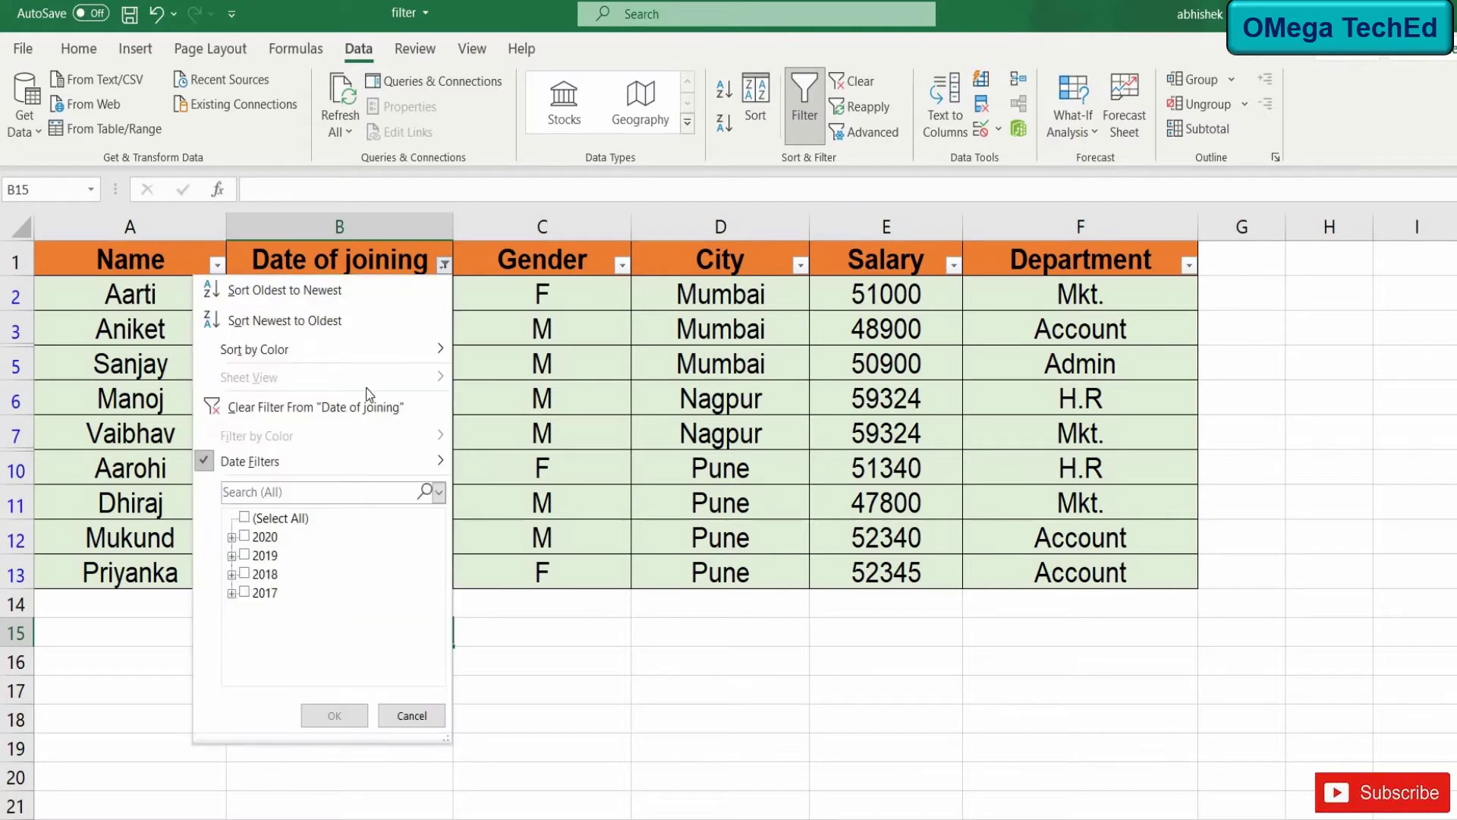
pyautogui.click(358, 408)
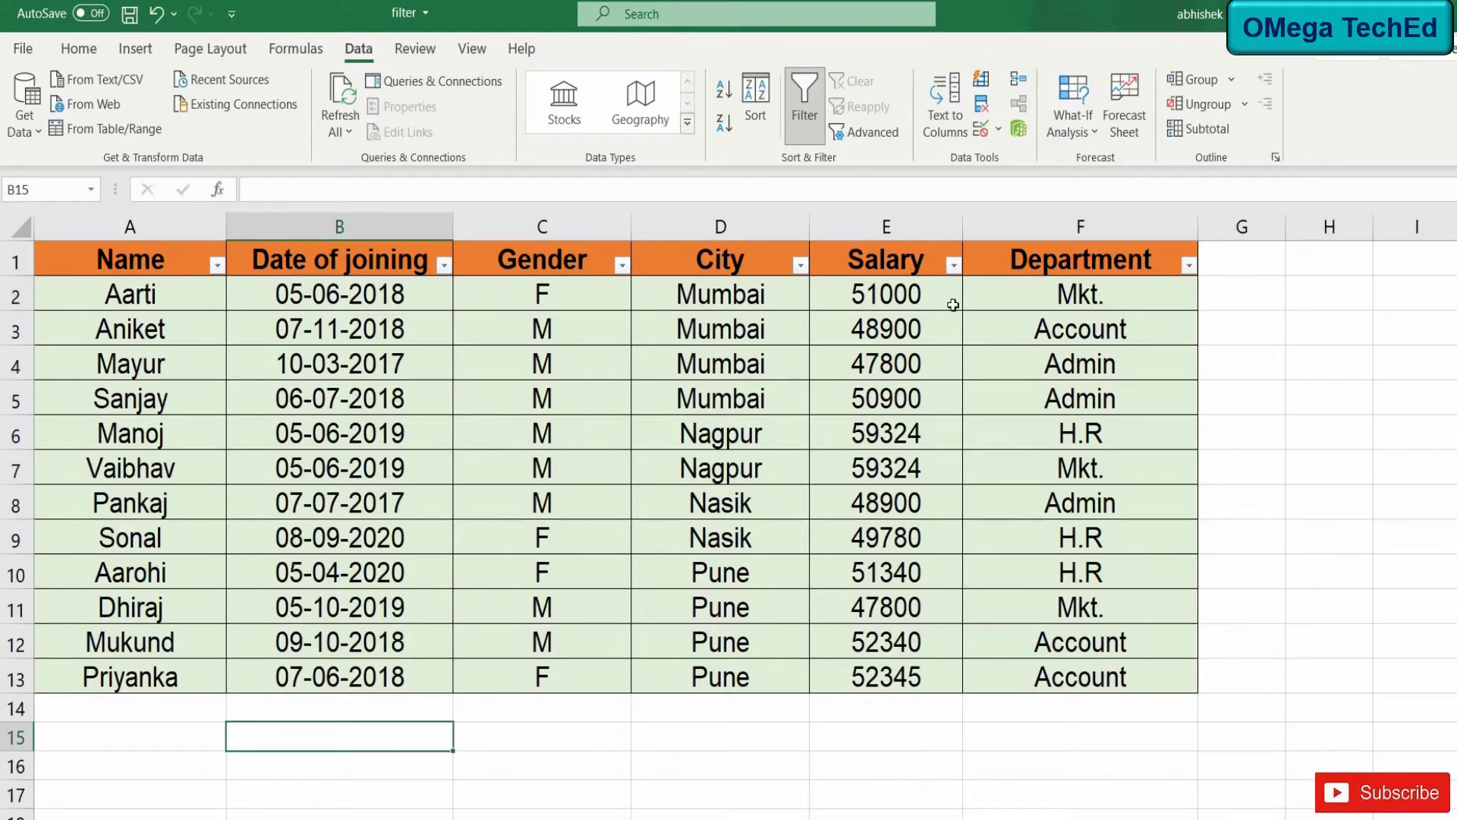
# Step: Filter Salary to greater than 50000, leaving seven employee rows
pyautogui.click(954, 265)
pyautogui.moveTo(797, 461)
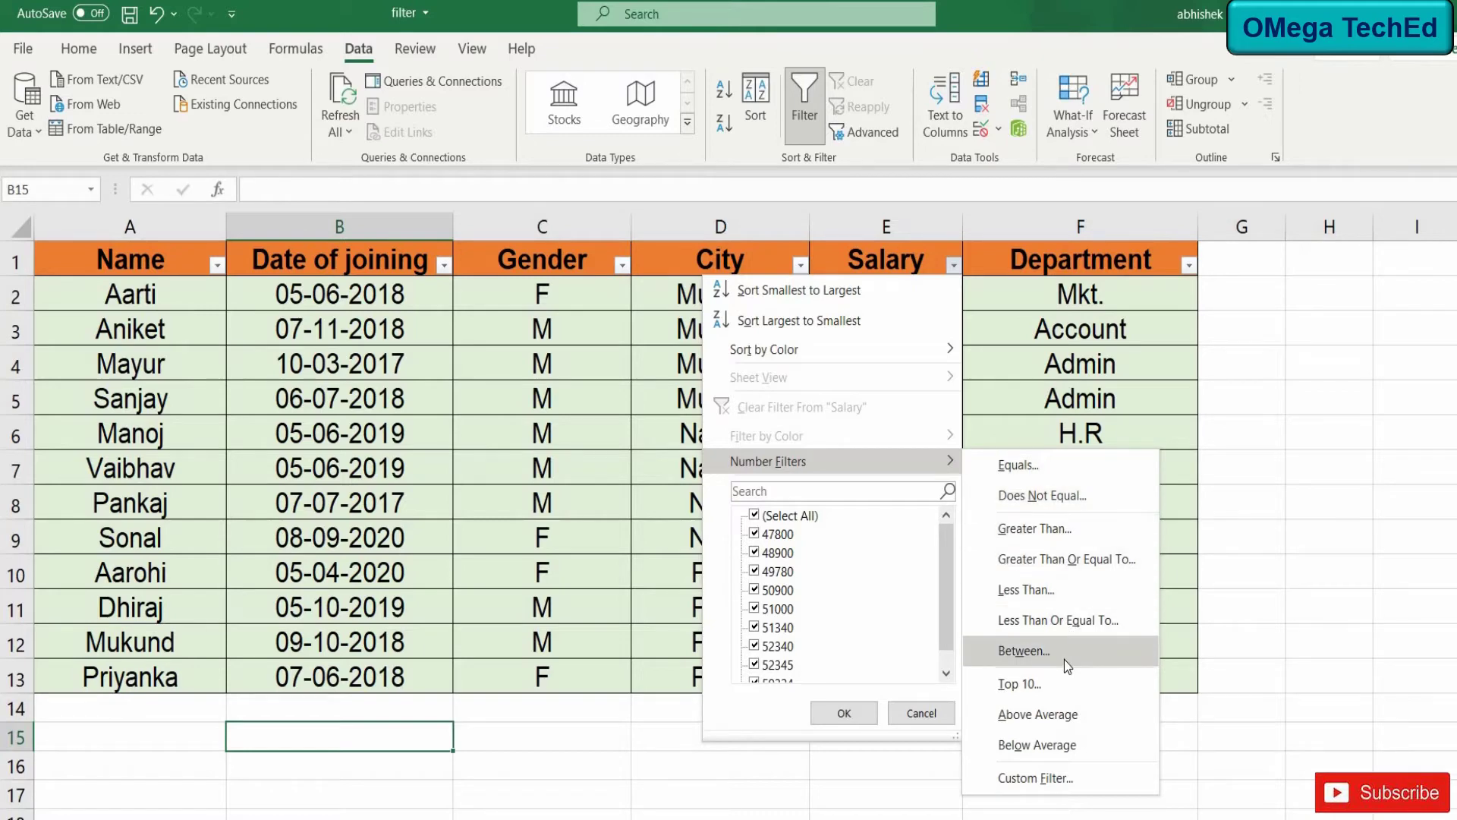
pyautogui.click(1070, 529)
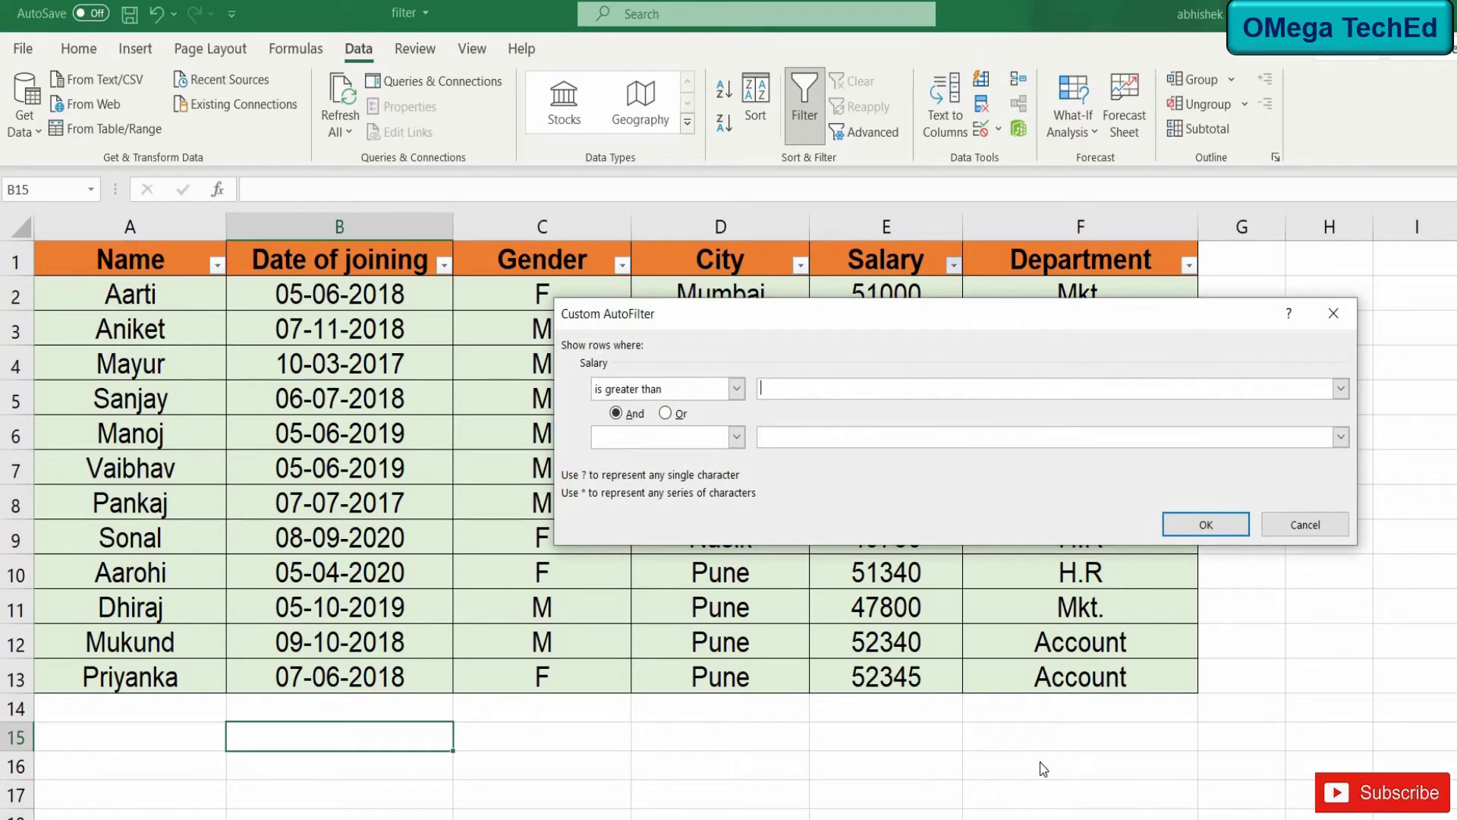
pyautogui.write('50000')
pyautogui.click(1216, 521)
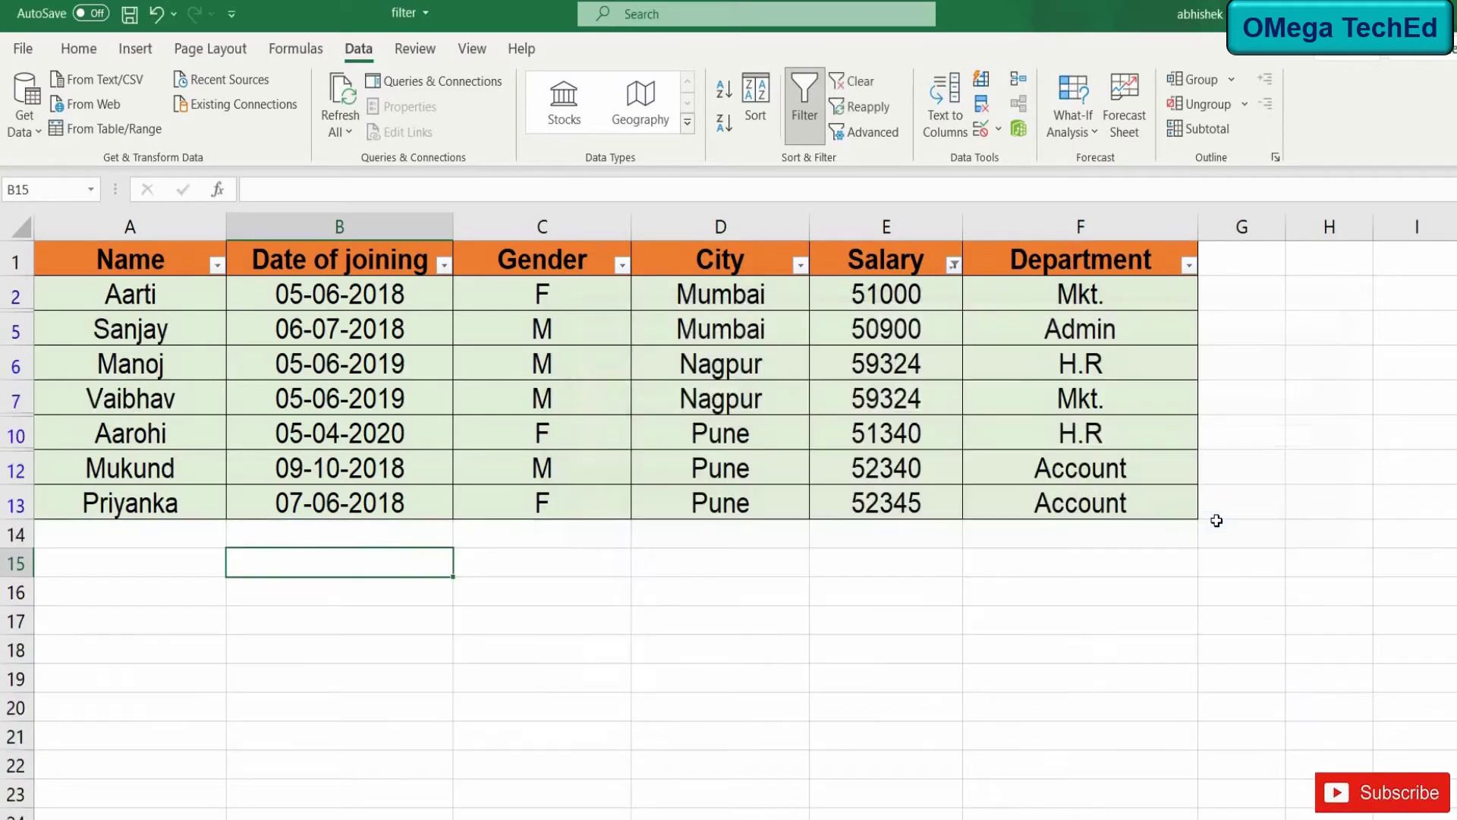
pyautogui.click(954, 265)
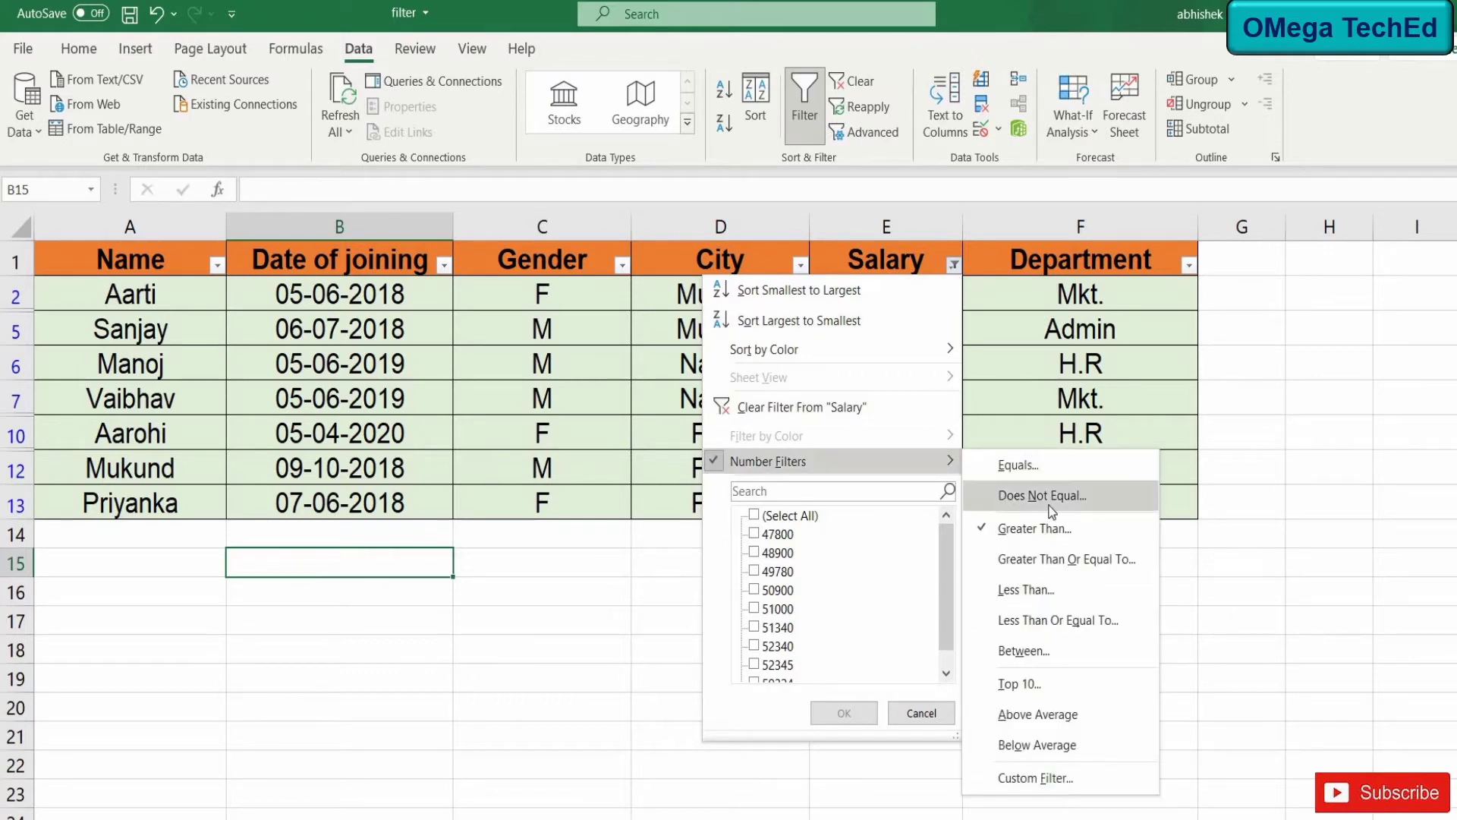
# Step: Filter Salary between 50000 and 55000, then turn AutoFilter off
pyautogui.click(1042, 655)
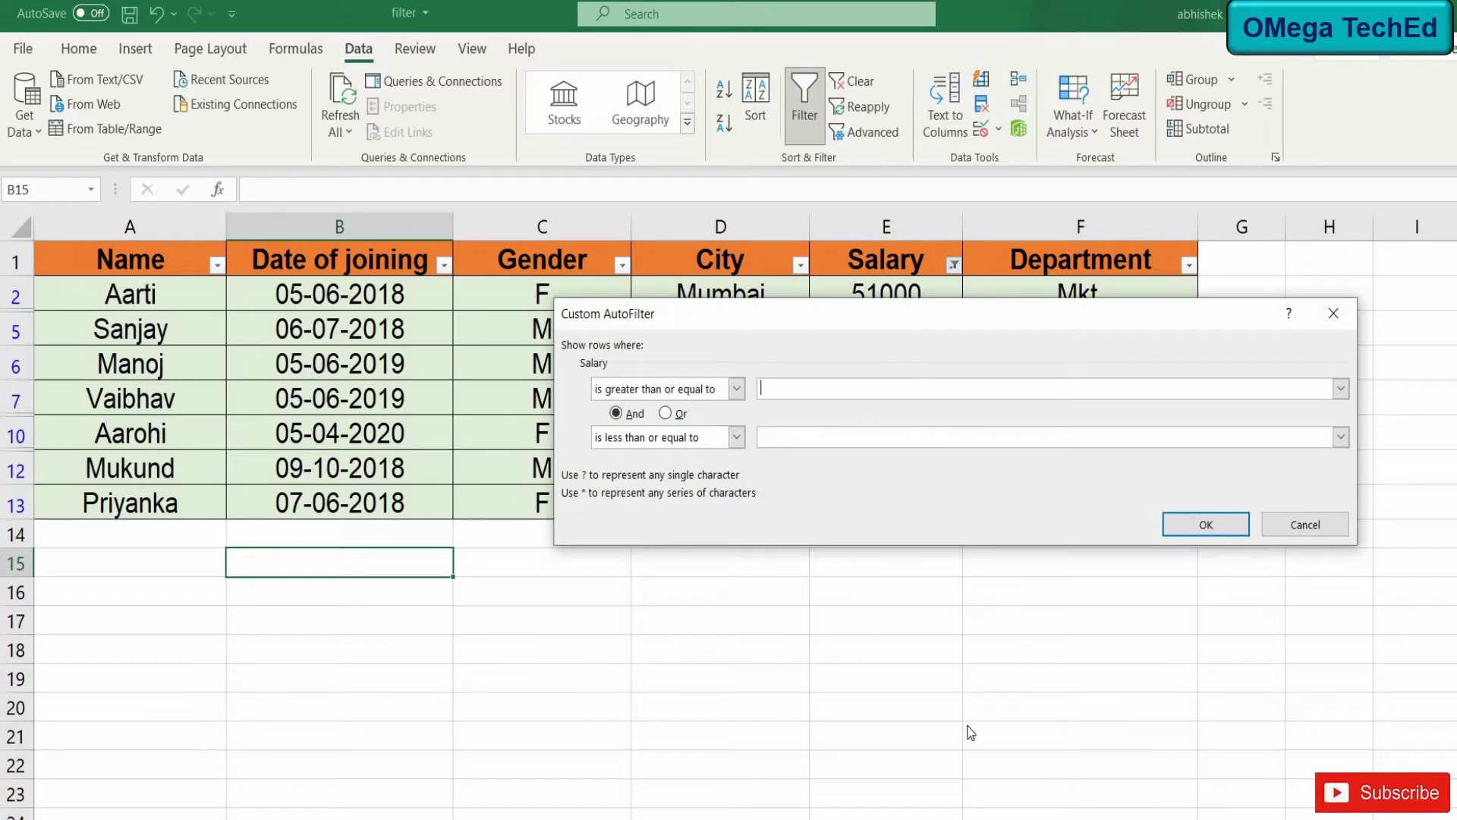
pyautogui.write('50000')
pyautogui.click(825, 442)
pyautogui.write('55')
pyautogui.write('000')
pyautogui.click(1220, 524)
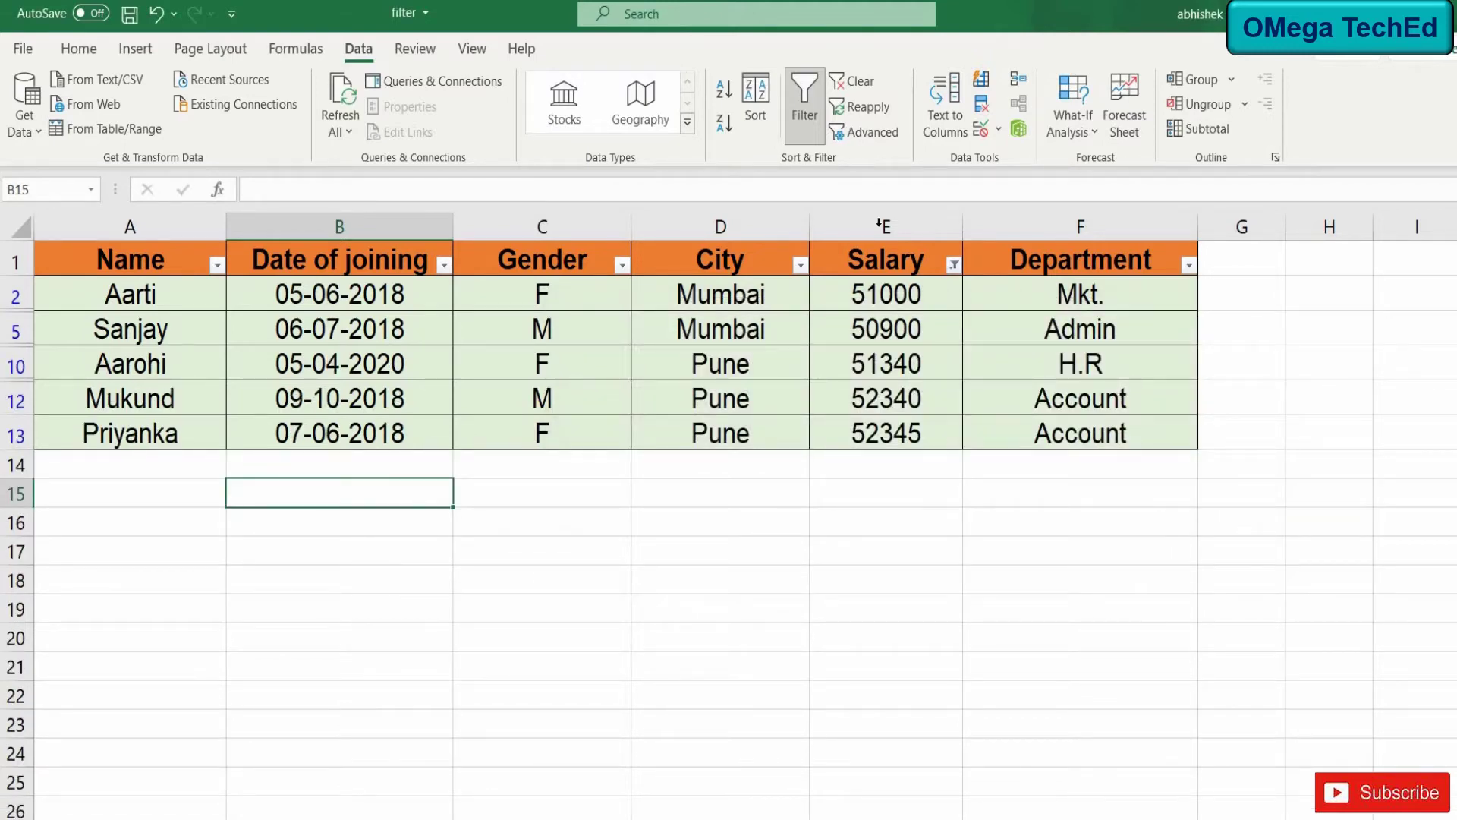
pyautogui.click(802, 104)
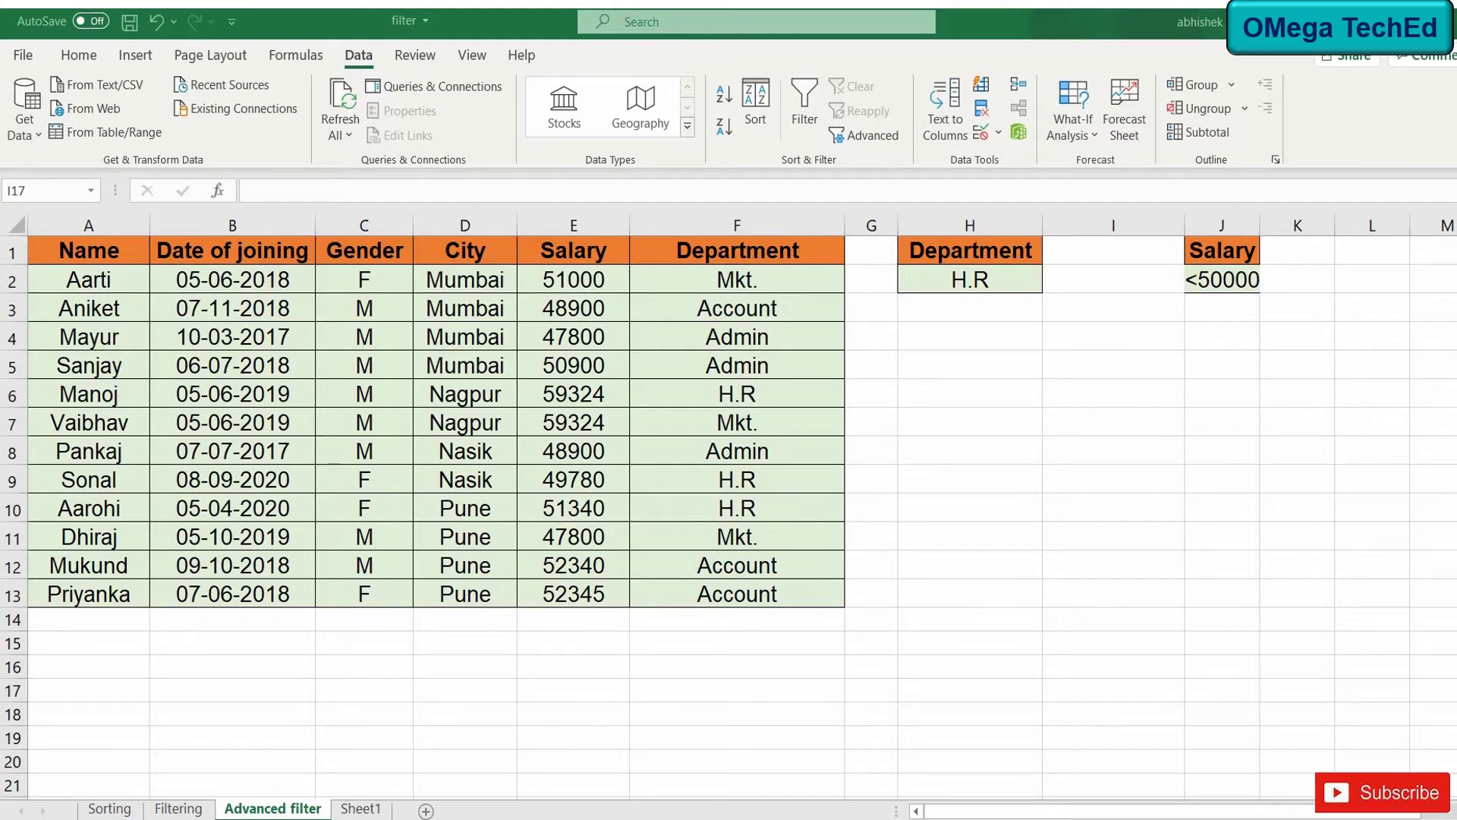
# Step: Filter the employee table in place to H.R rows using criteria range H1:H2, then undo it
pyautogui.click(395, 461)
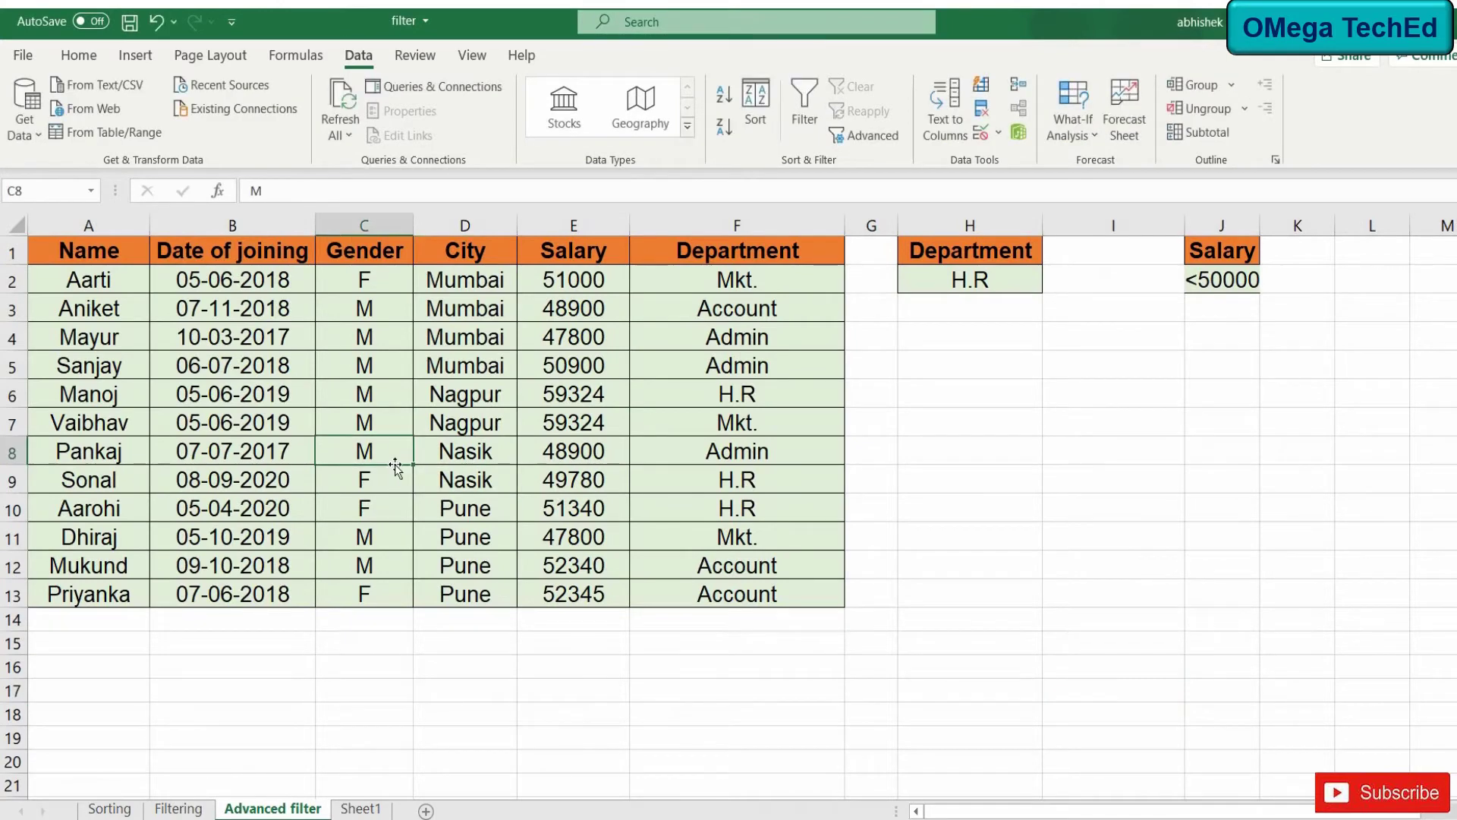
pyautogui.click(877, 136)
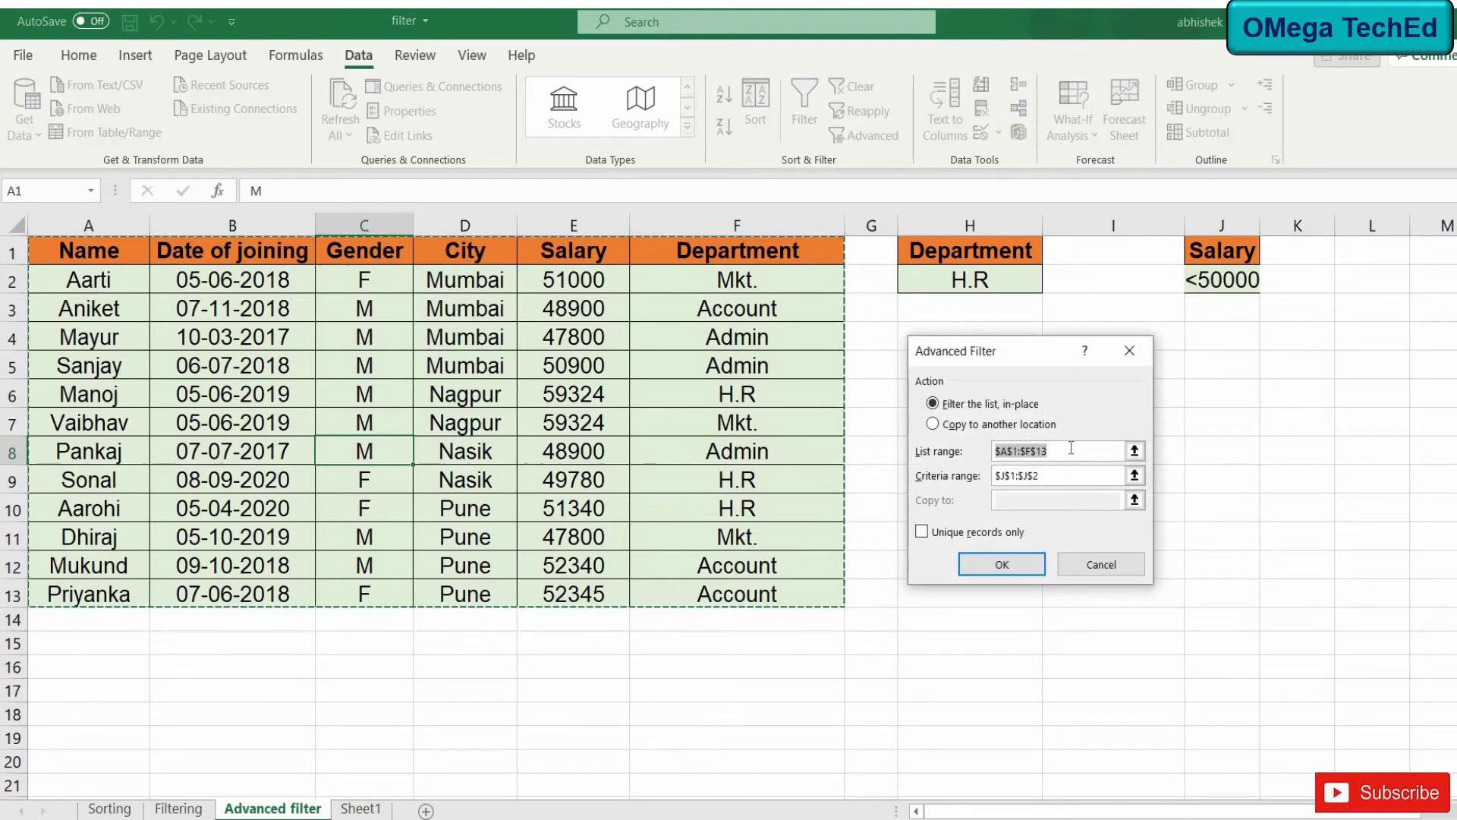
pyautogui.click(1052, 476)
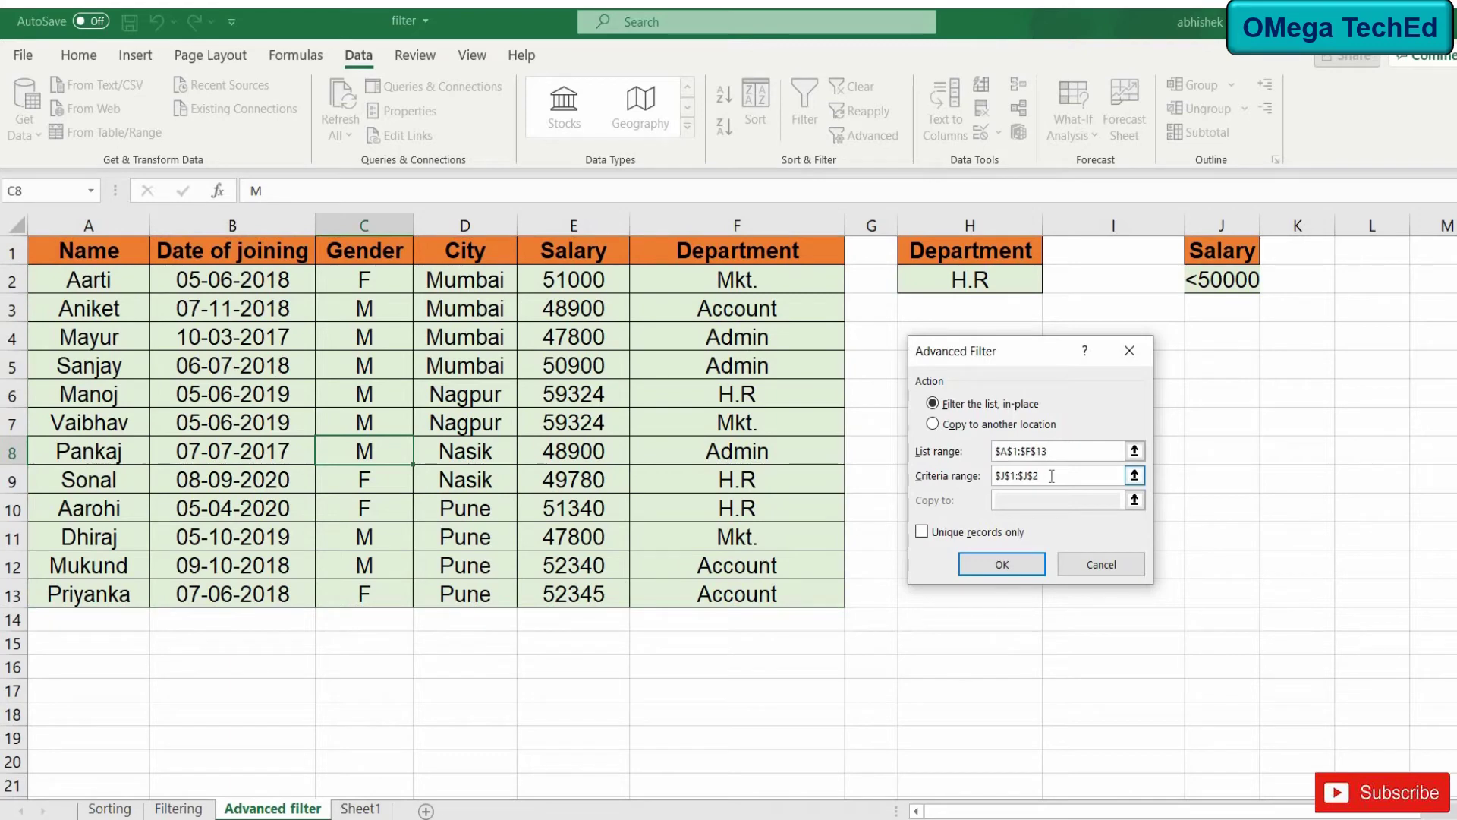
pyautogui.press('BackSpace')
pyautogui.press('BackSpace')
pyautogui.press('BackSpace')
pyautogui.press('BackSpace')
pyautogui.press('BackSpace')
pyautogui.press('BackSpace')
pyautogui.press('BackSpace')
pyautogui.moveTo(1009, 250); pyautogui.dragTo(1010, 276)
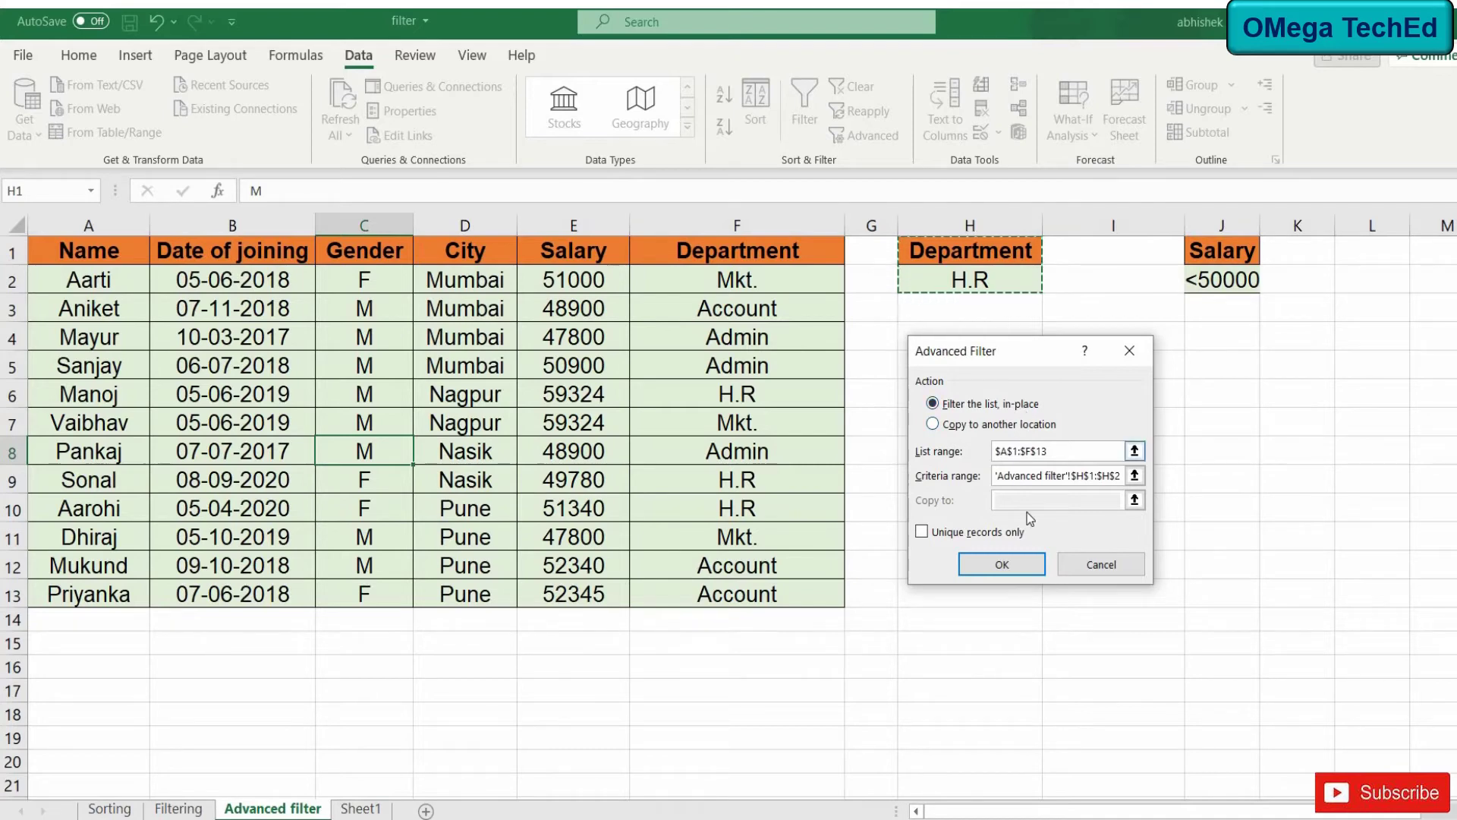
pyautogui.click(1001, 564)
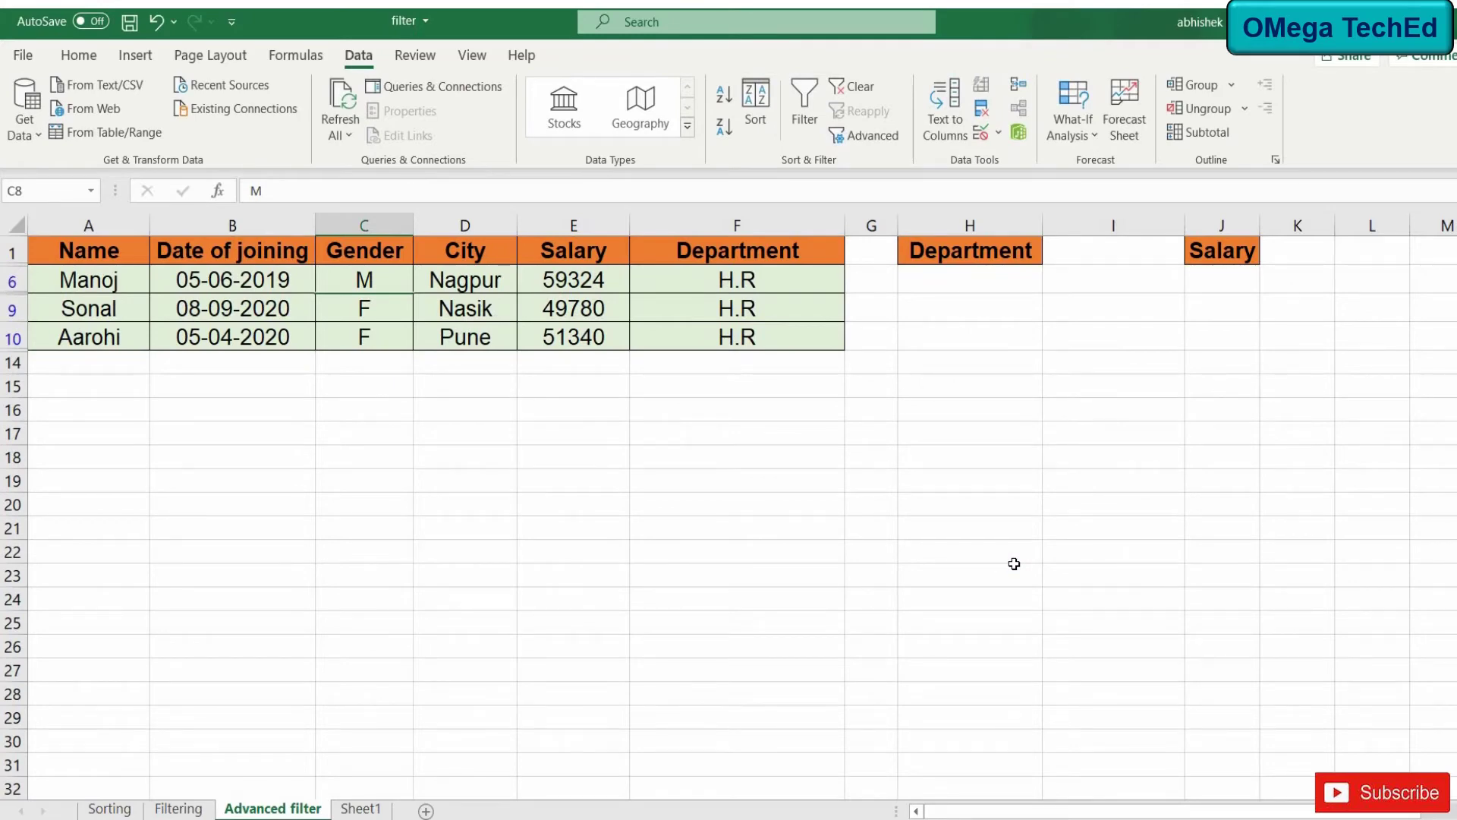
pyautogui.hotkey('ctrl', 'z')
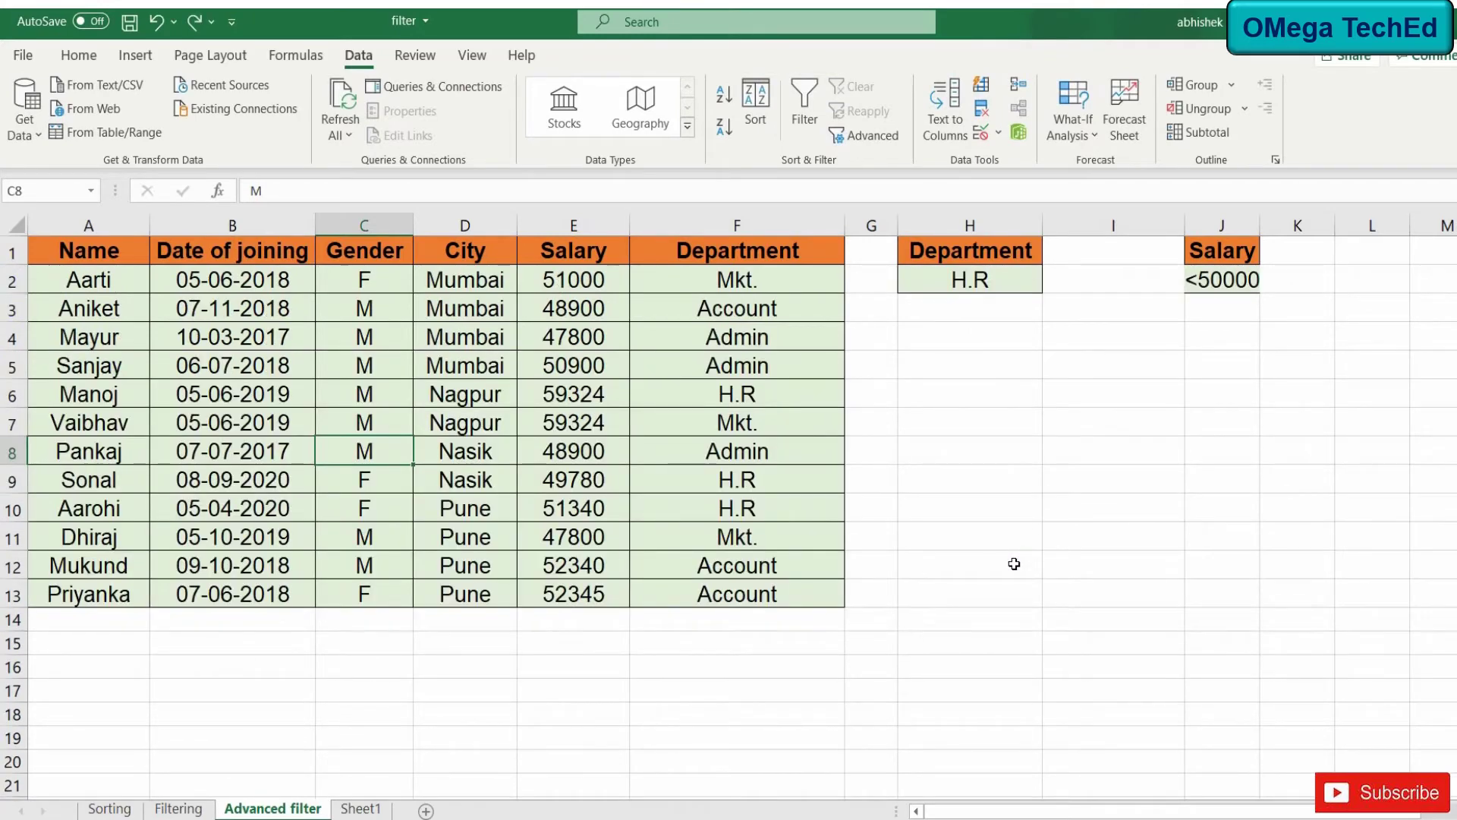
# Step: Advanced-filter employees by the Salary criteria J1:J2, copying matches to a new table at A15
pyautogui.click(873, 134)
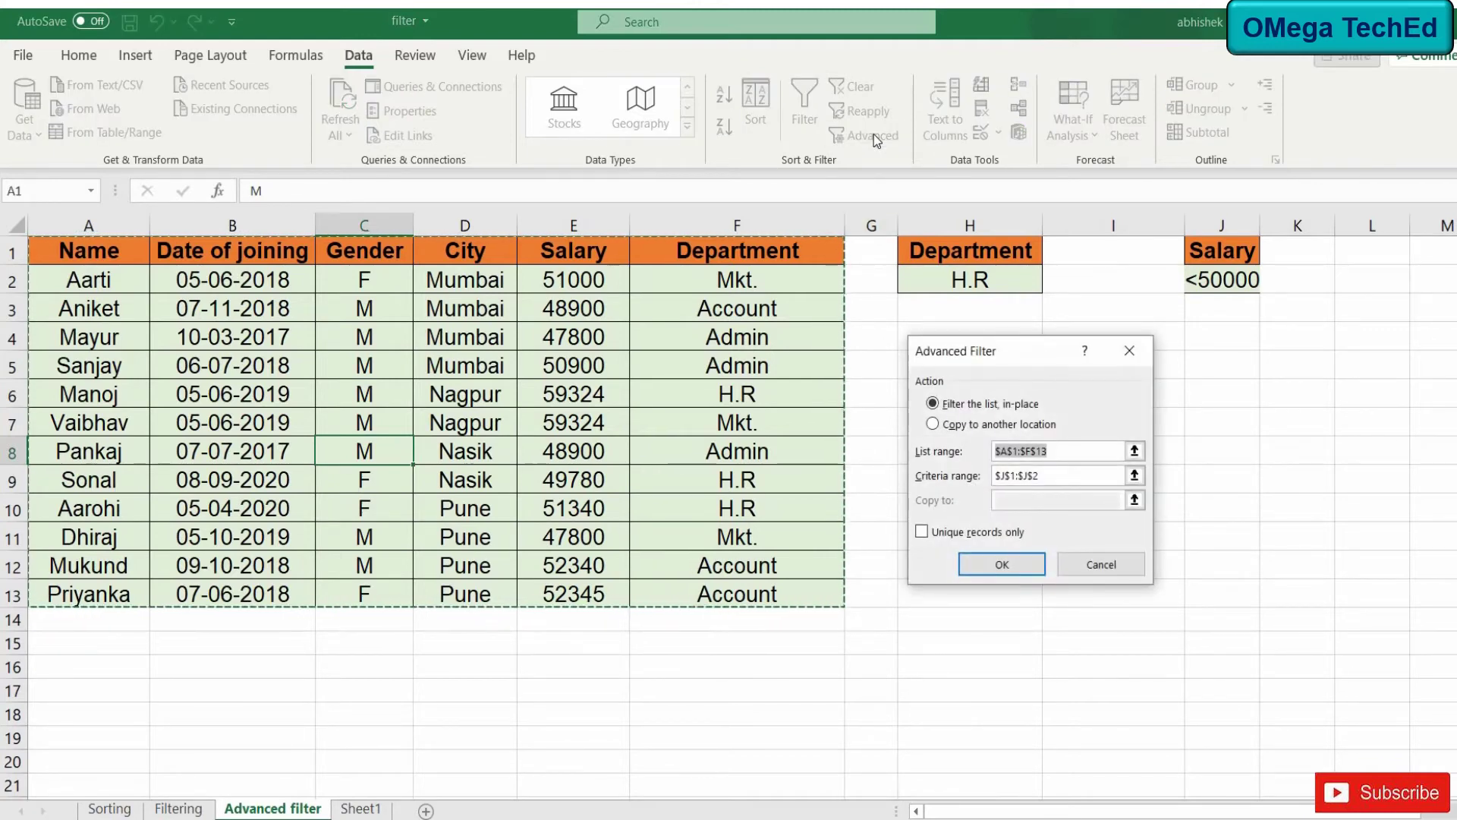
pyautogui.click(1053, 476)
pyautogui.press('BackSpace')
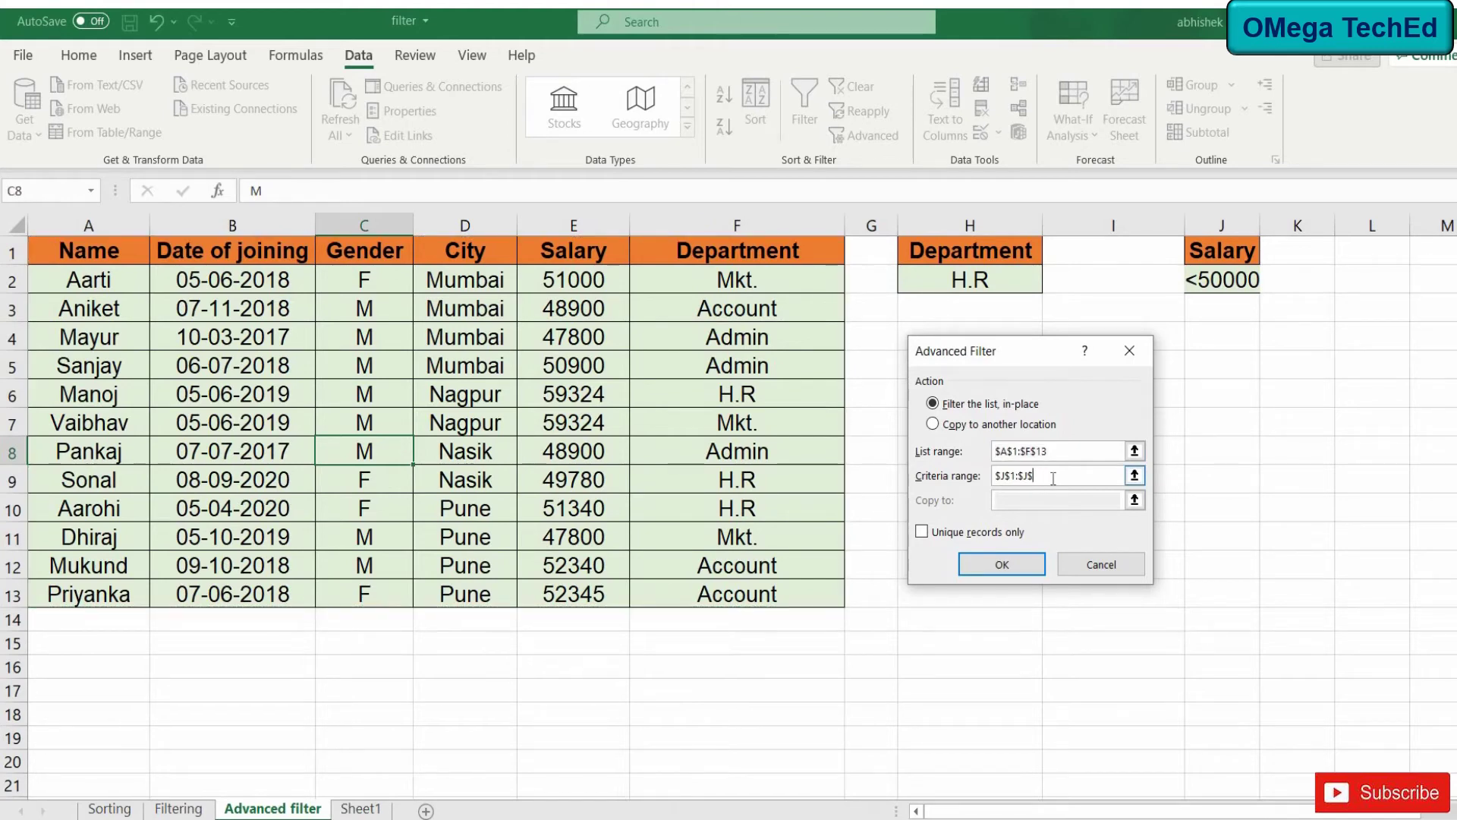
pyautogui.press('BackSpace')
pyautogui.press('BackSpace')
pyautogui.press('BackSpace')
pyautogui.moveTo(1234, 259); pyautogui.dragTo(1237, 279)
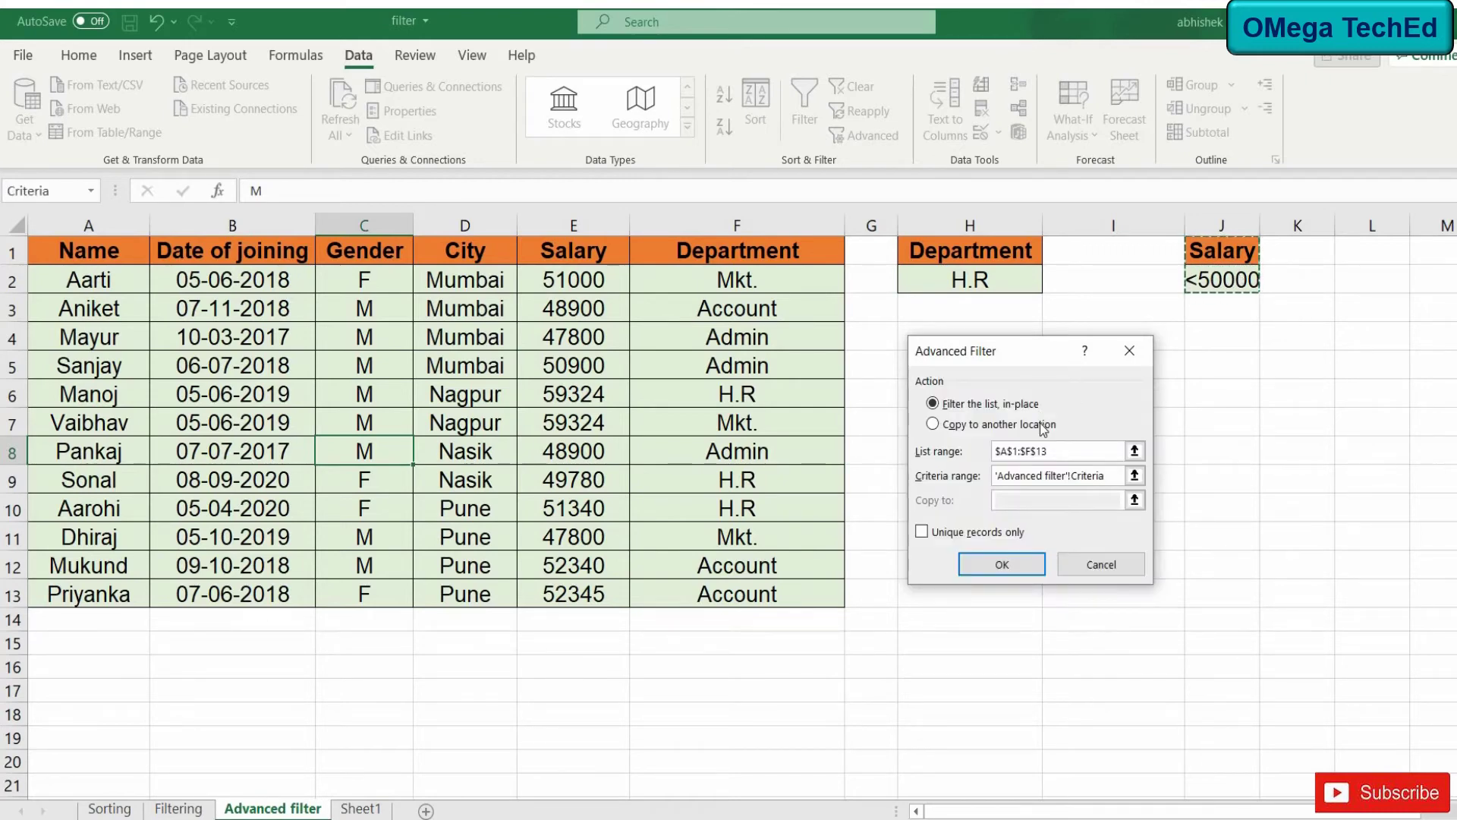
pyautogui.click(981, 424)
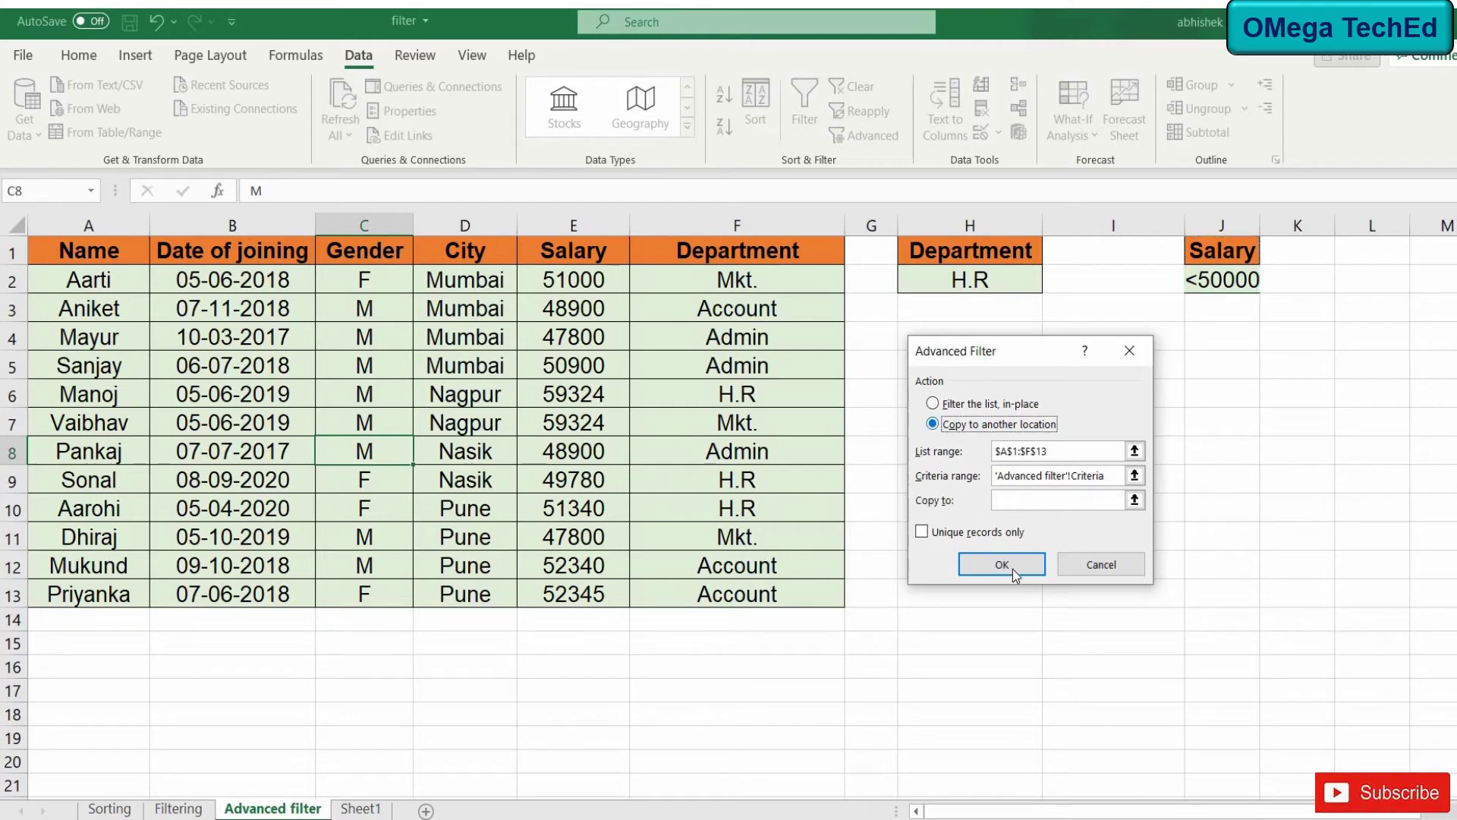
pyautogui.click(1024, 499)
pyautogui.click(119, 640)
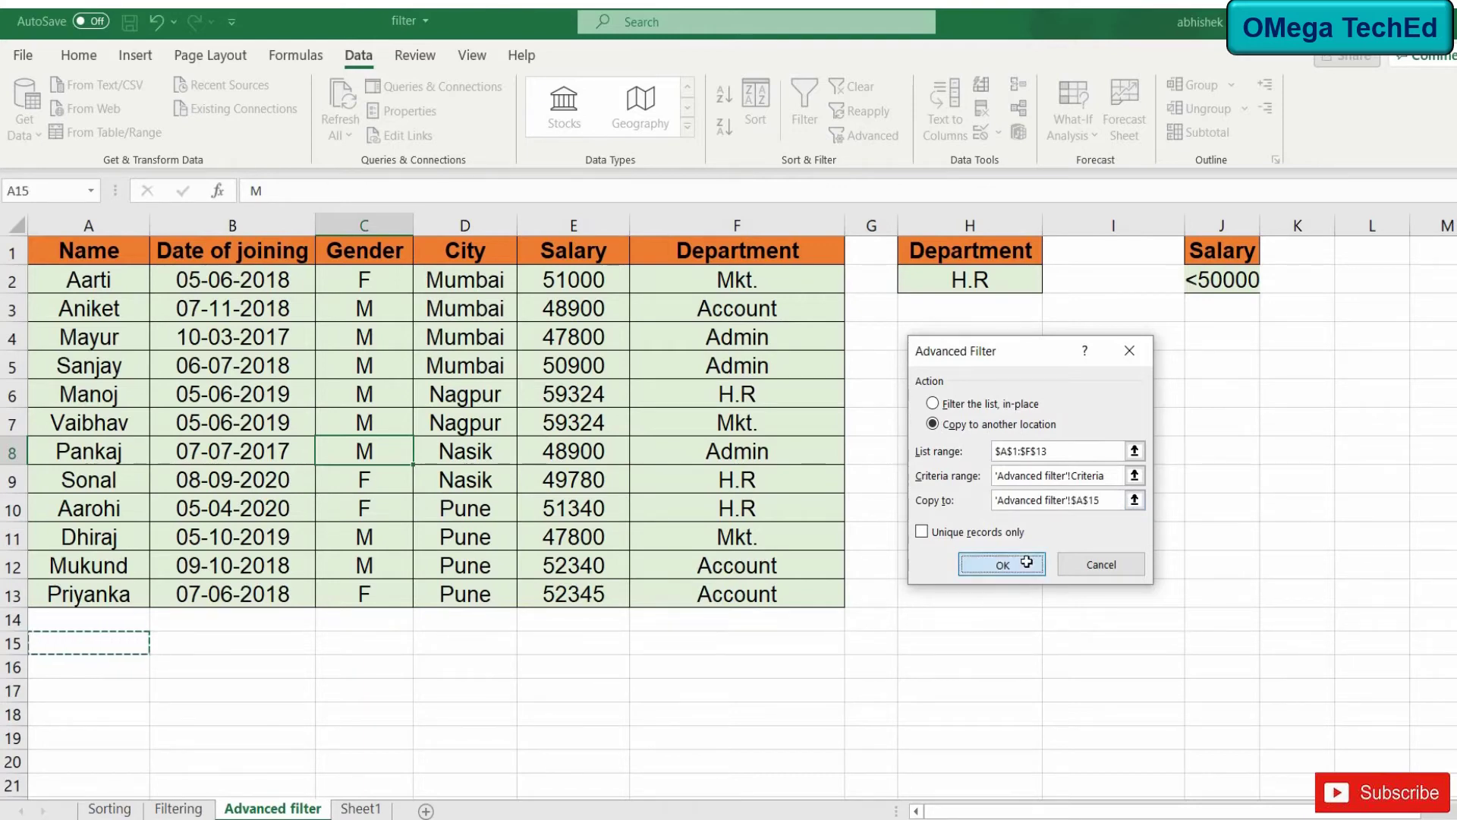
pyautogui.click(1002, 564)
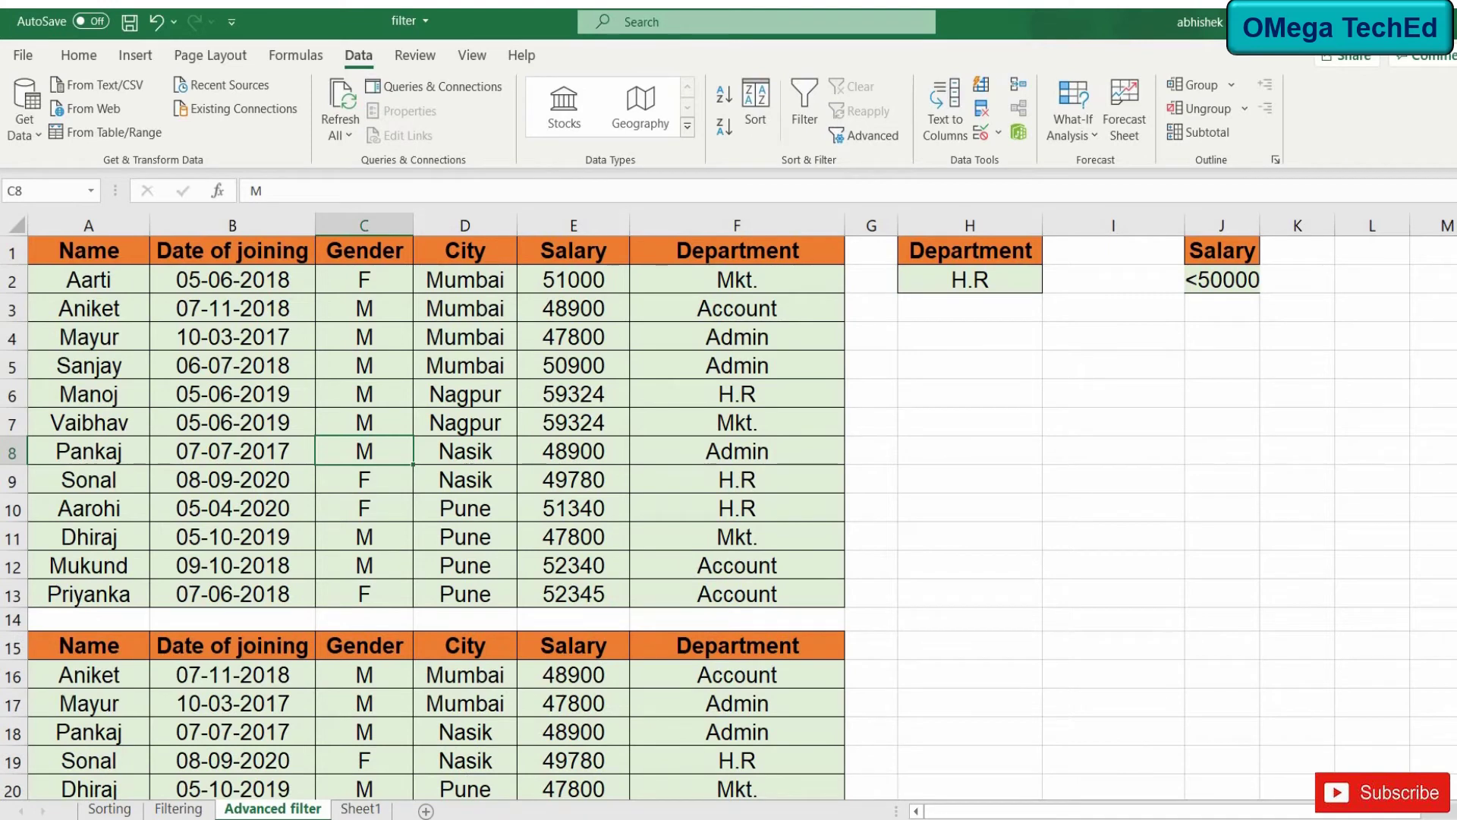
pyautogui.scroll(-1, 729, 516)
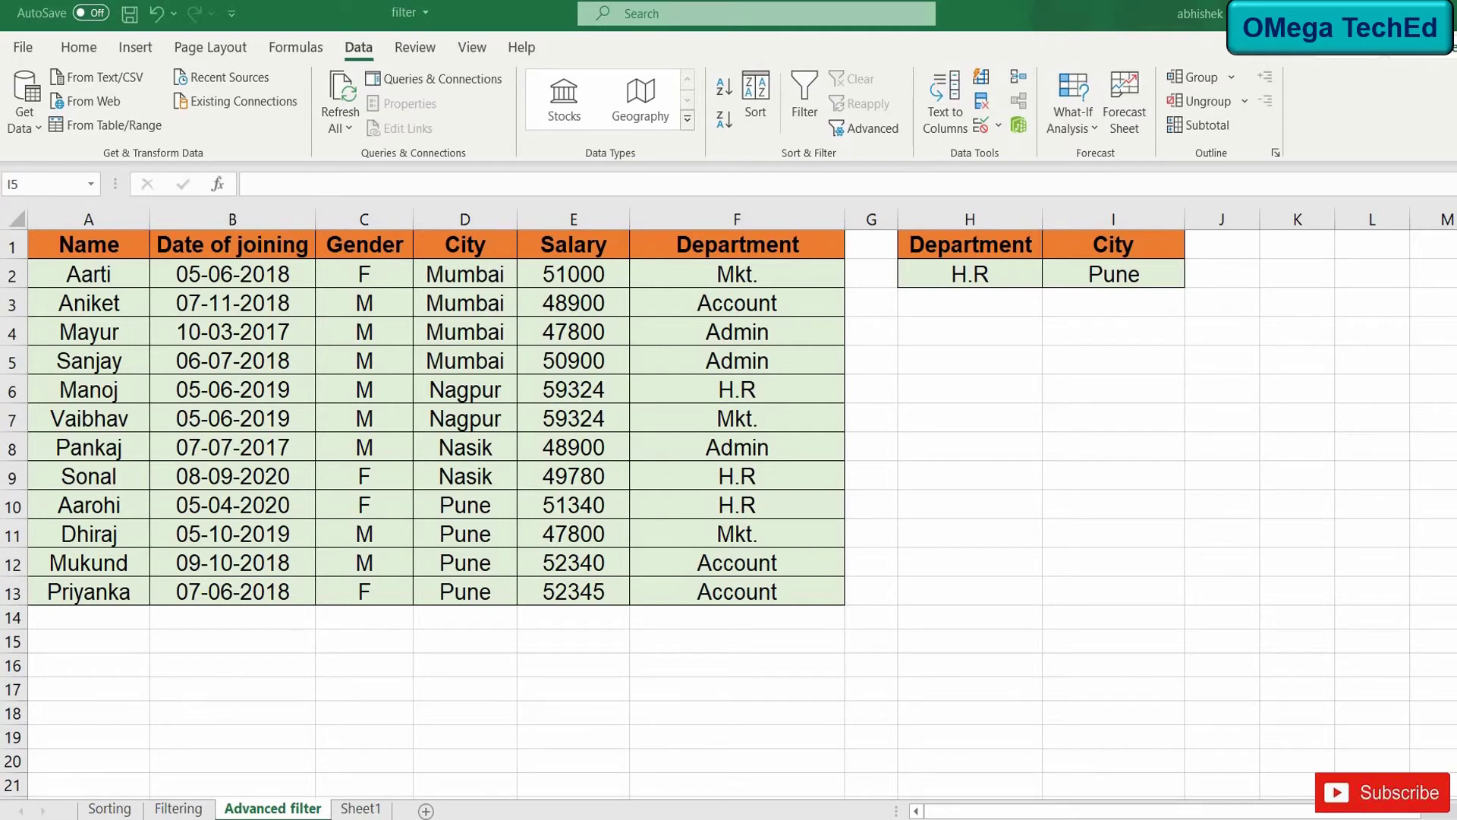
pyautogui.click(558, 534)
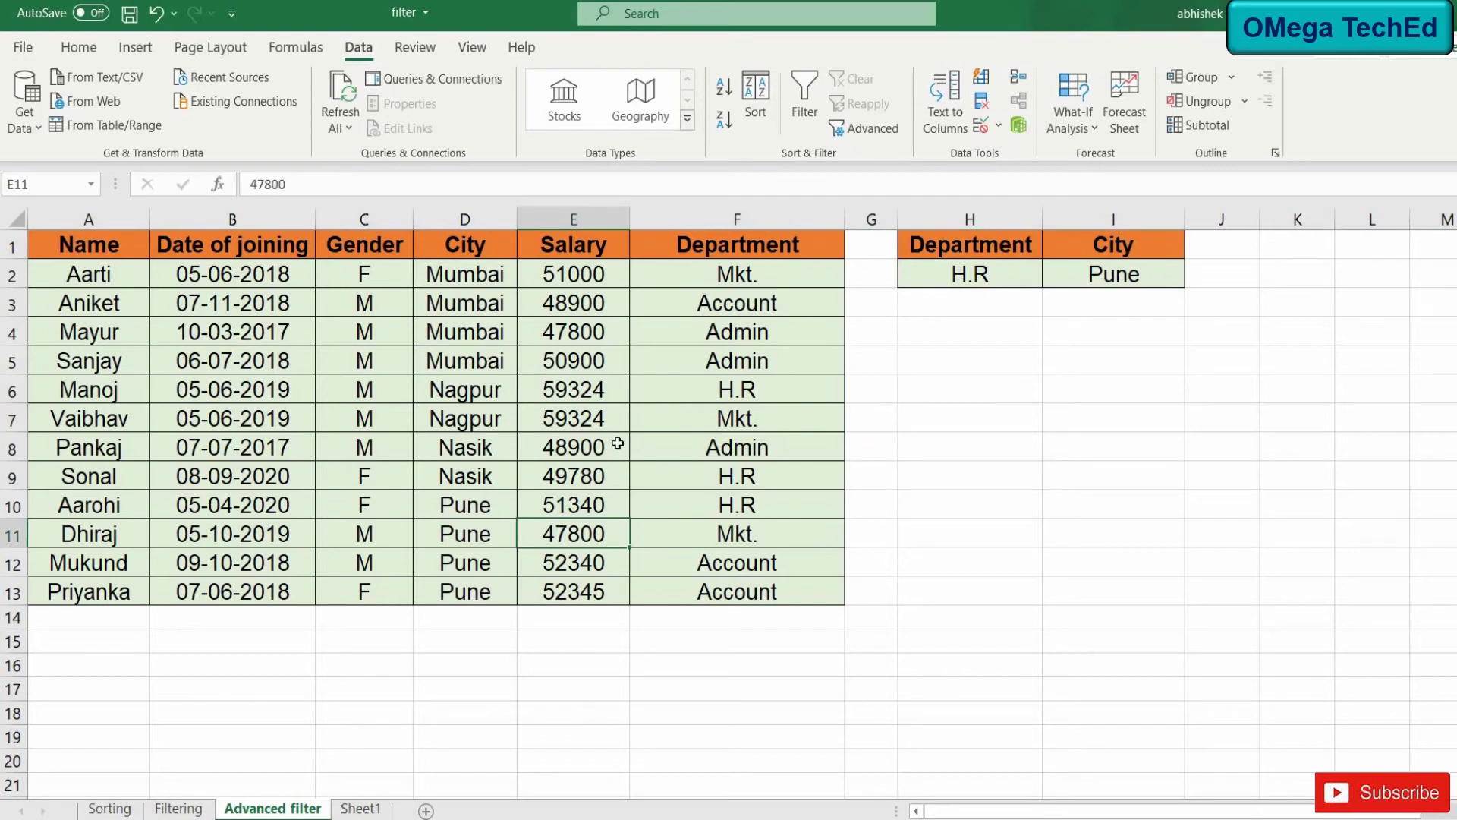
pyautogui.click(876, 126)
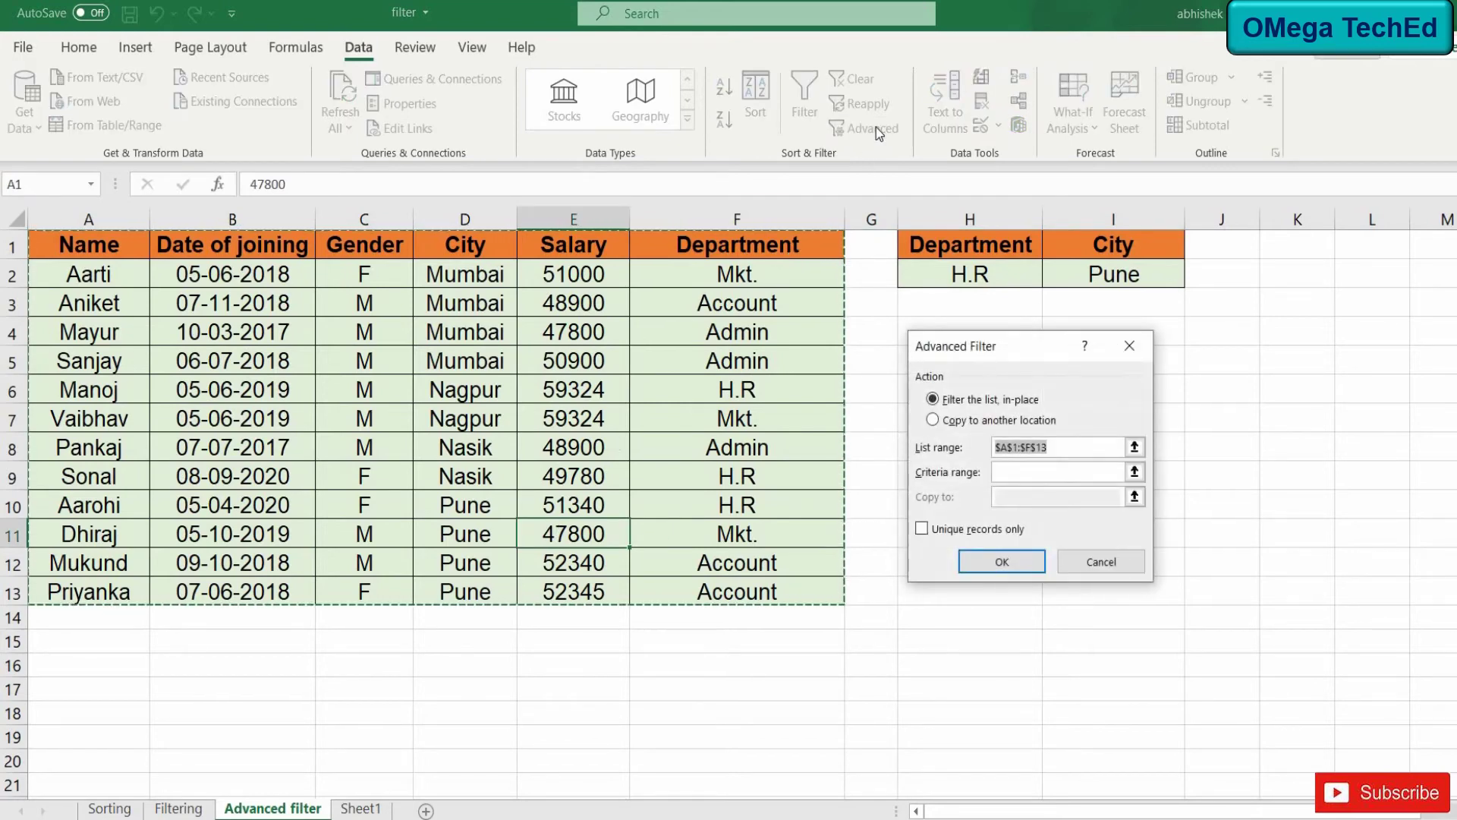
pyautogui.click(1005, 472)
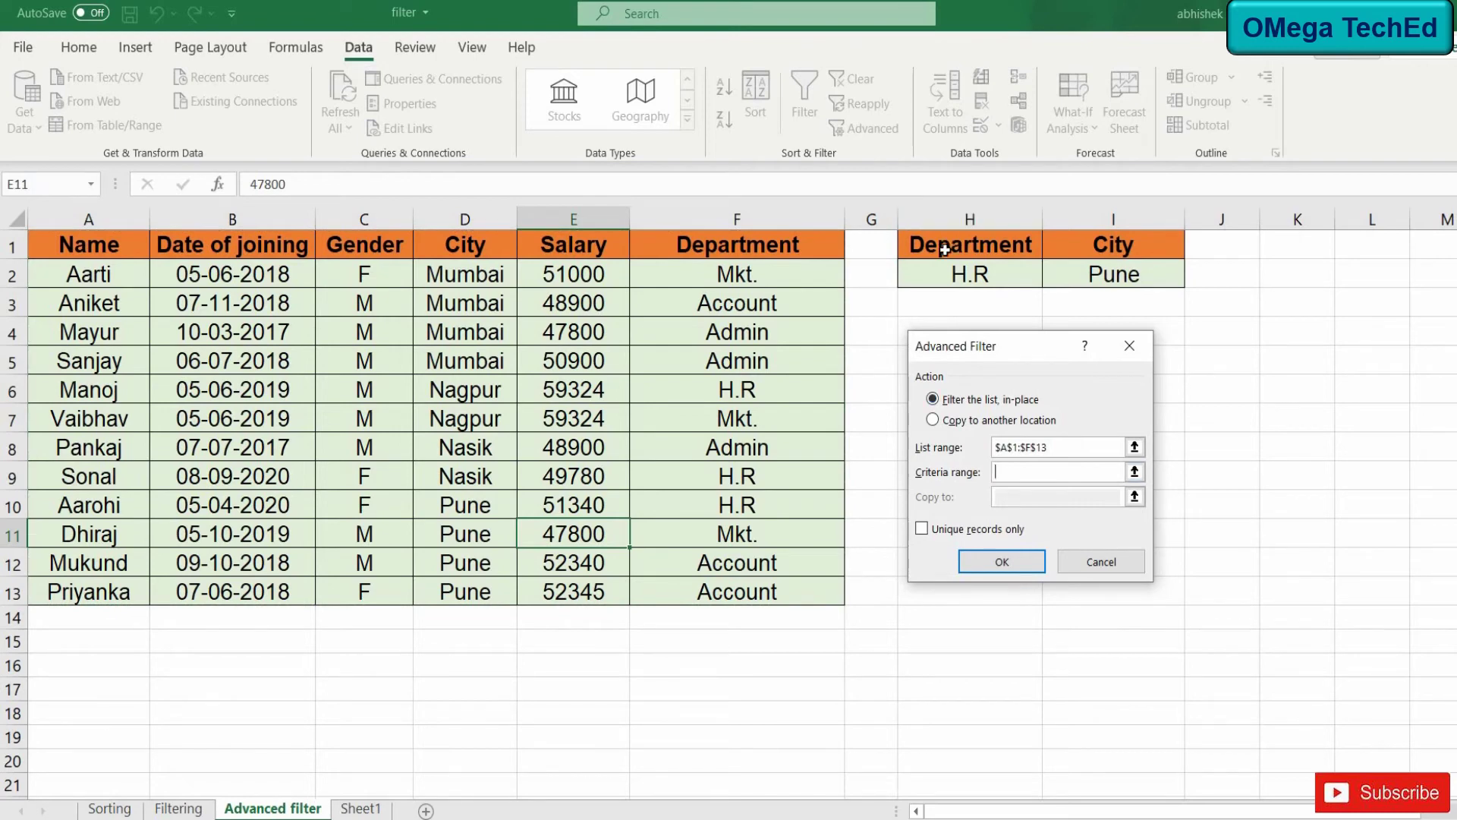
pyautogui.moveTo(945, 250); pyautogui.dragTo(1058, 276)
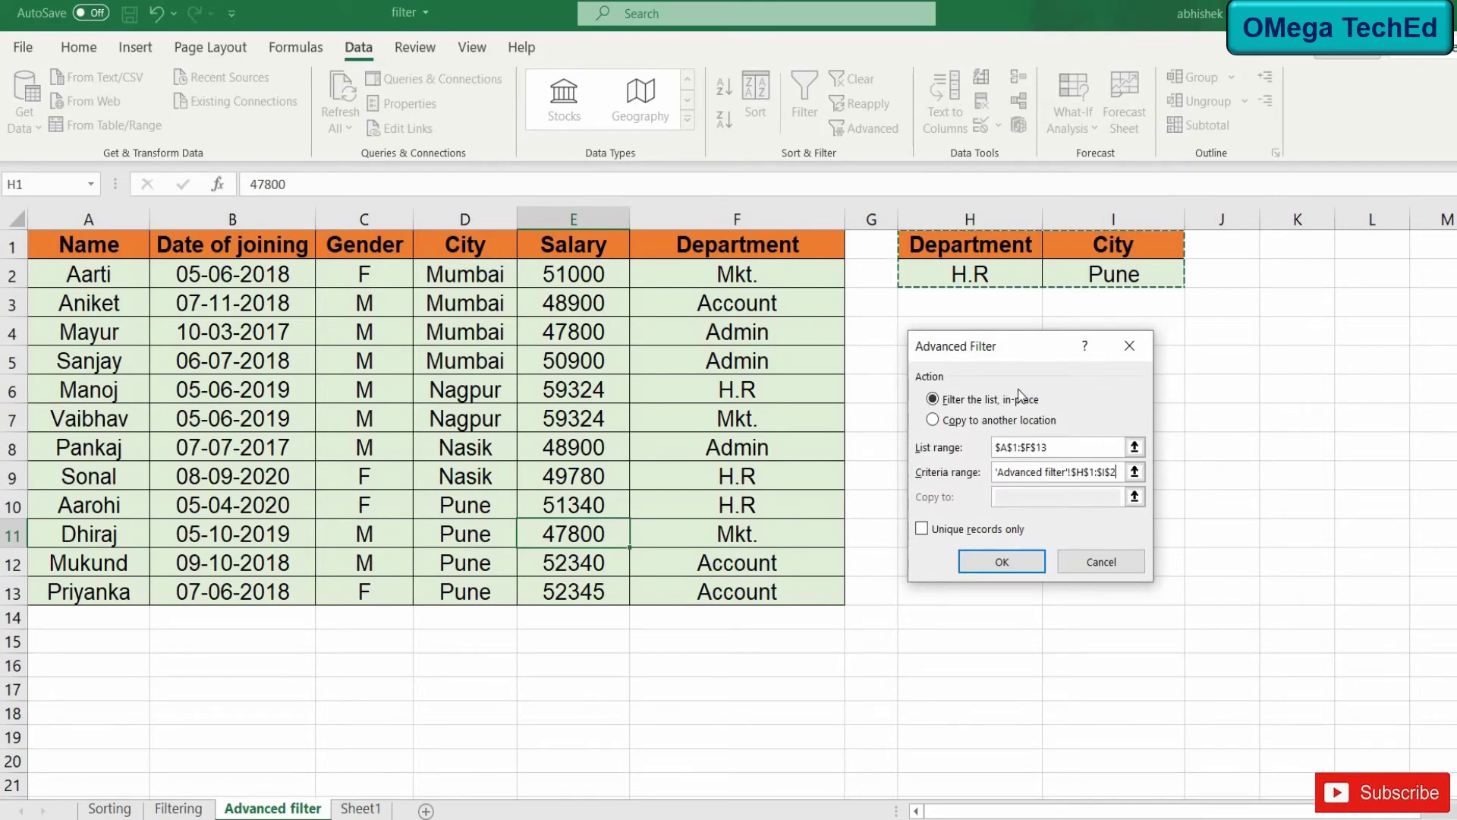
pyautogui.click(990, 561)
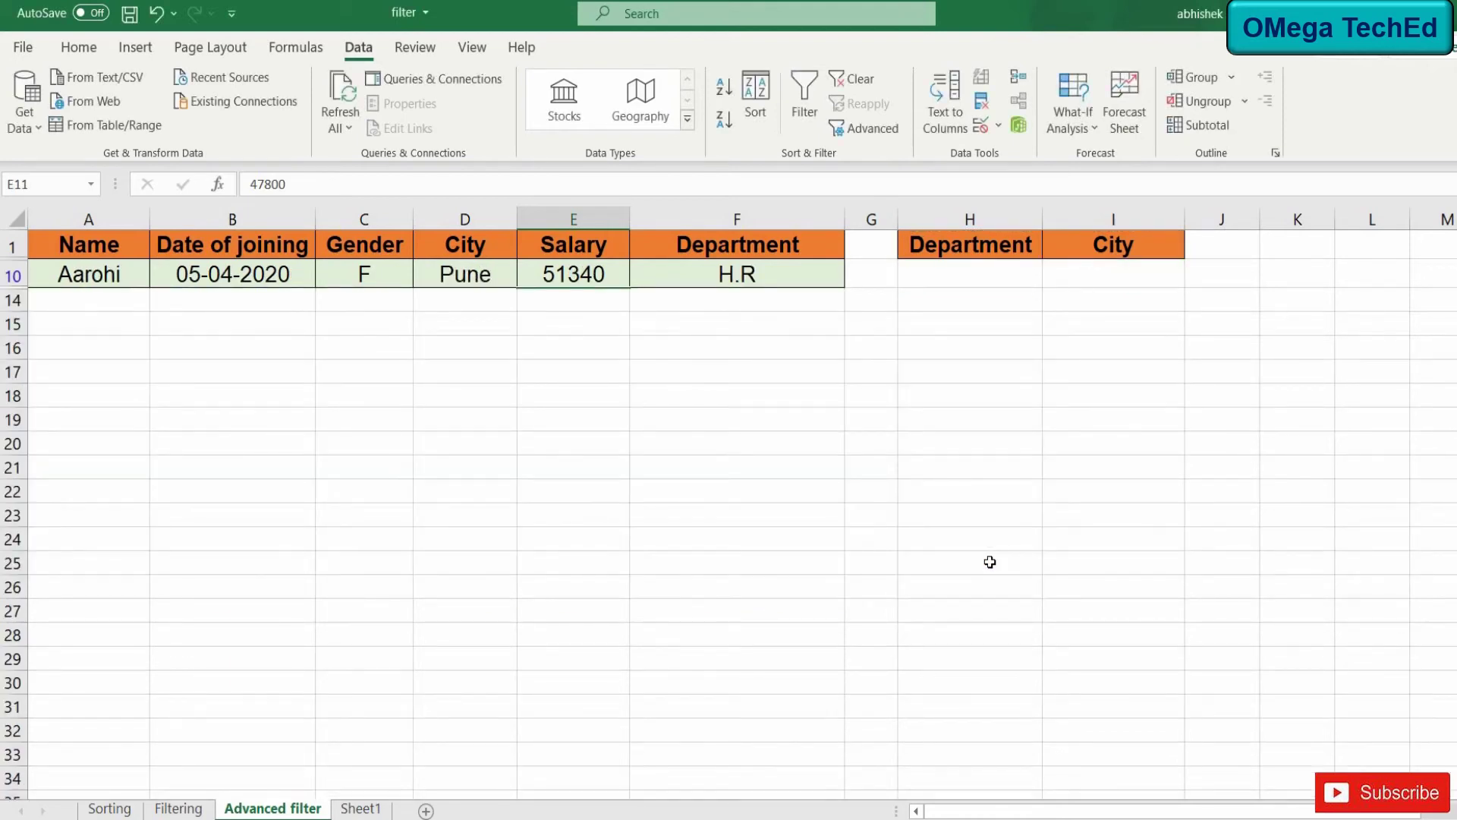
pyautogui.hotkey('ctrl', 'z')
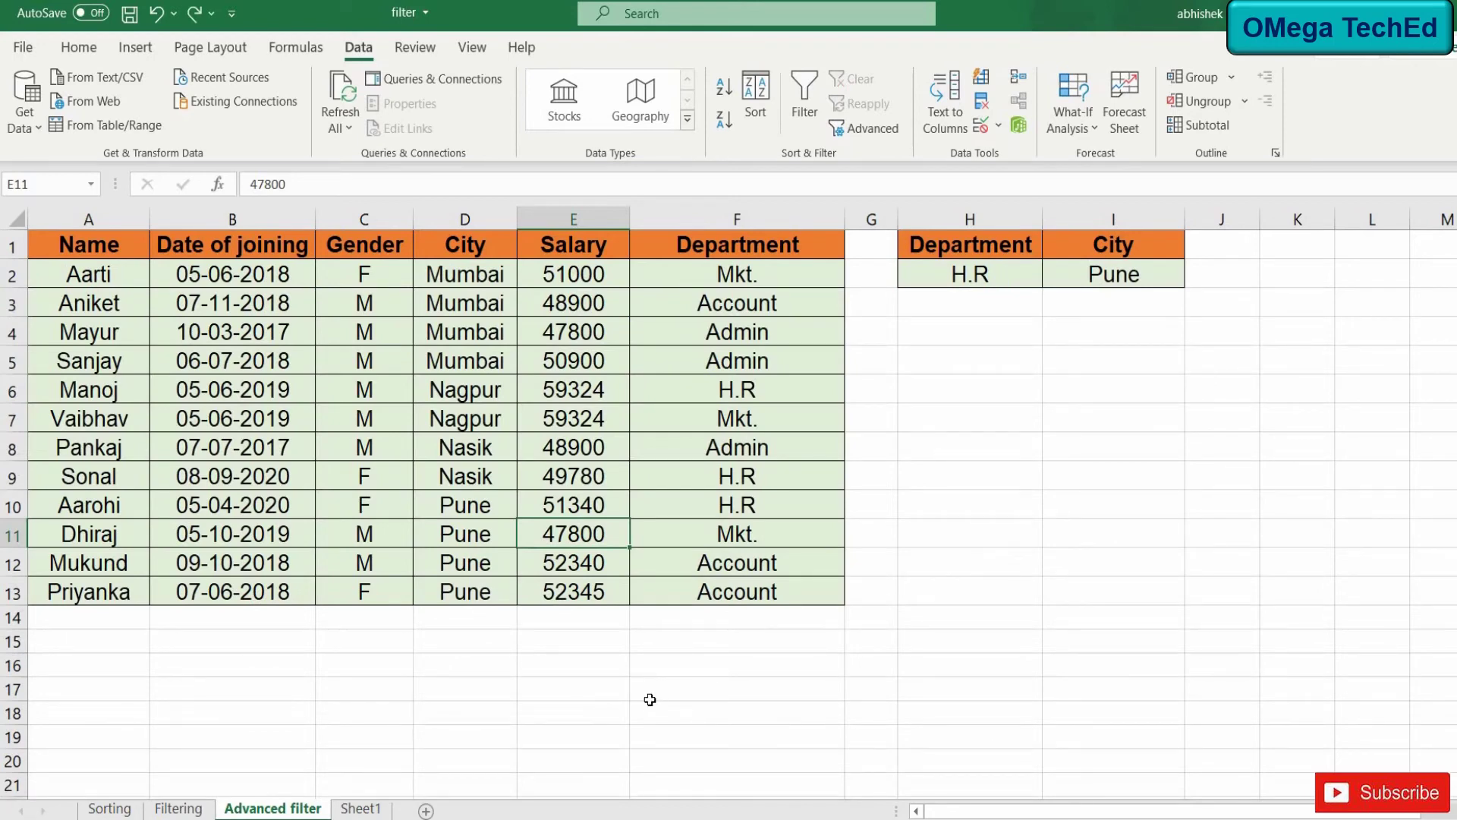
# Step: From Sheet1, set up an Advanced Filter with list A1:F13 and criteria H1:I2 from the Advanced filter sheet
pyautogui.click(361, 809)
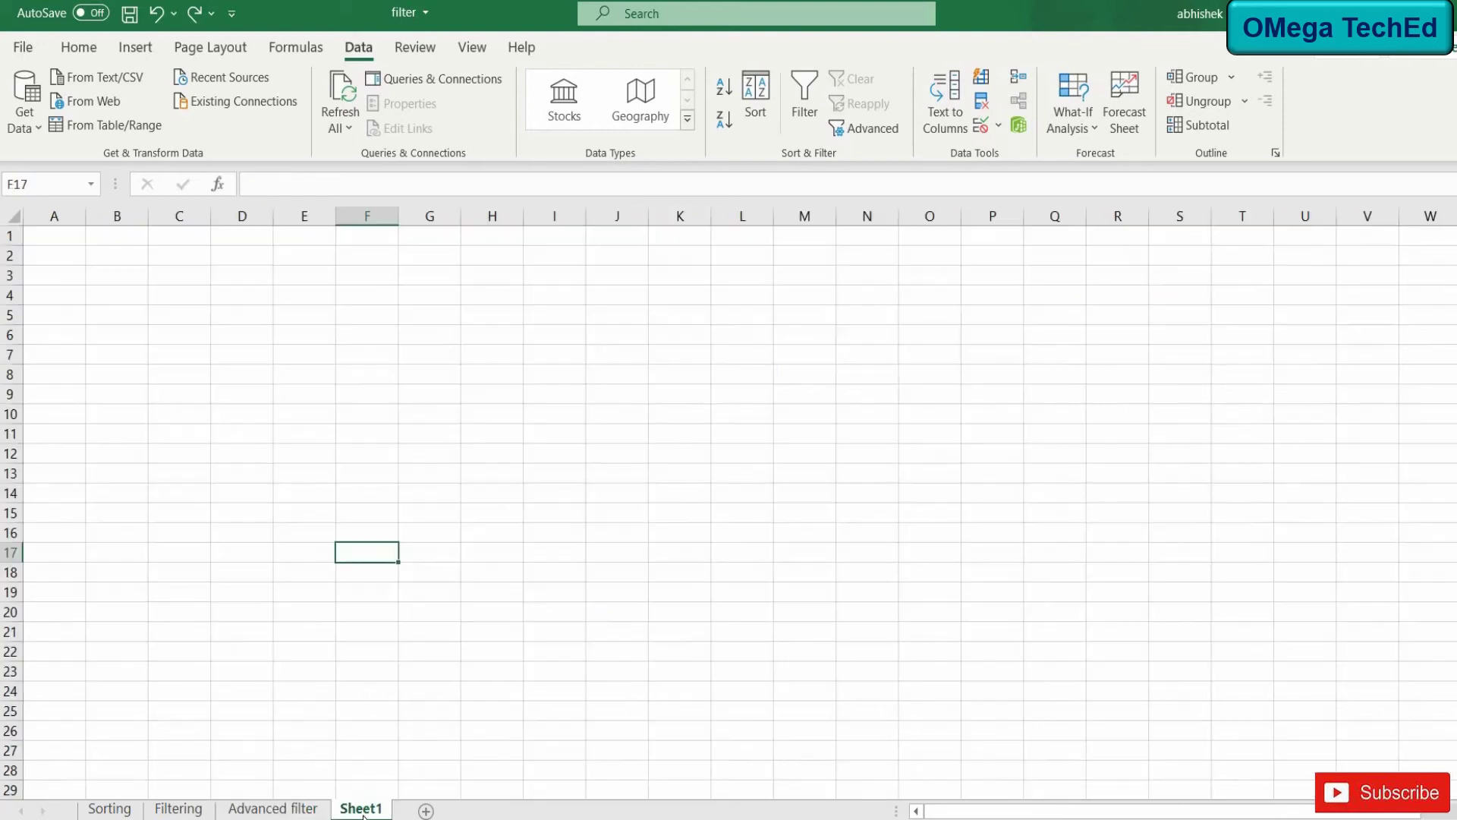
pyautogui.click(76, 253)
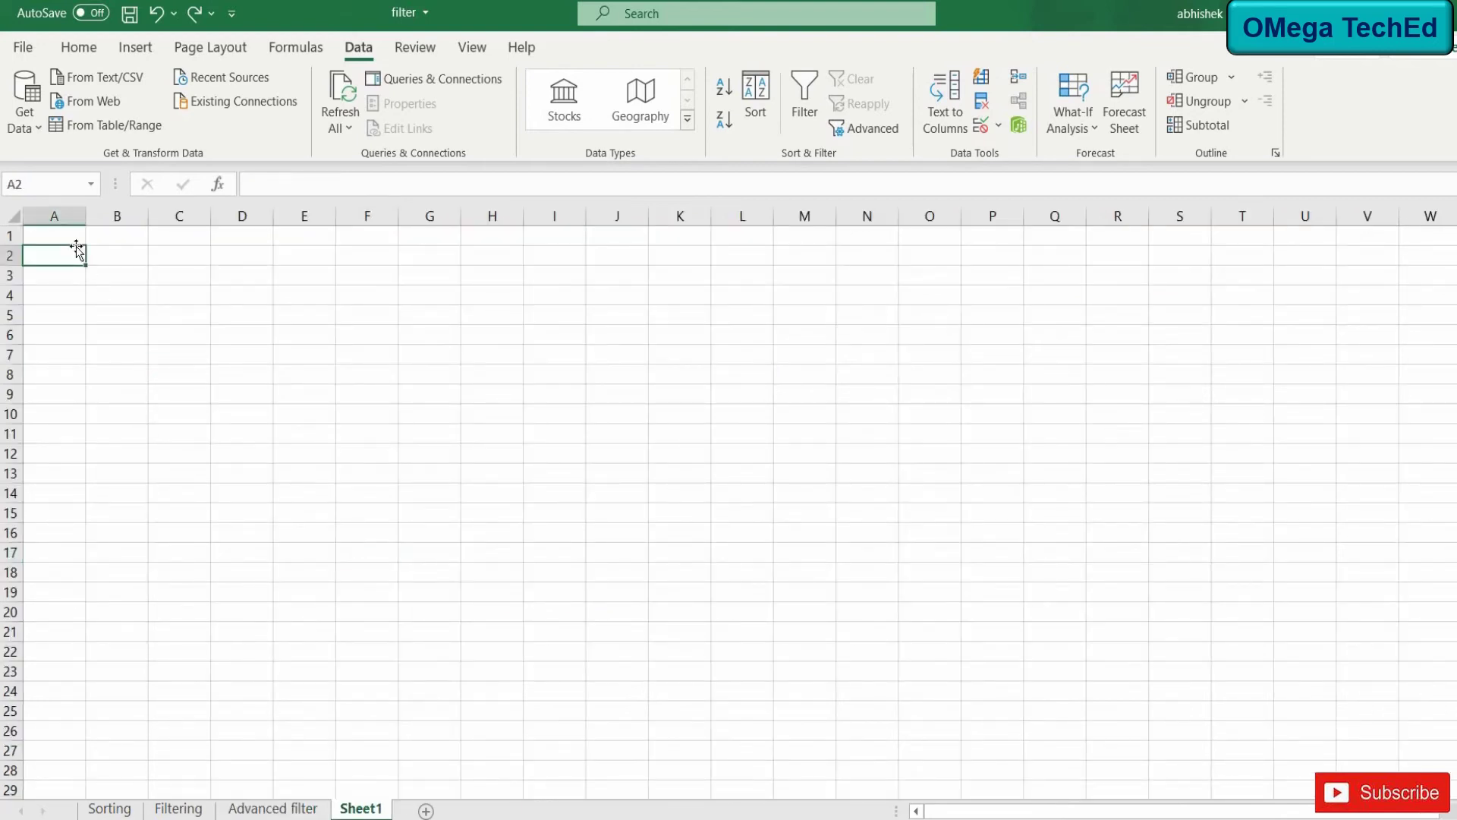
pyautogui.click(873, 129)
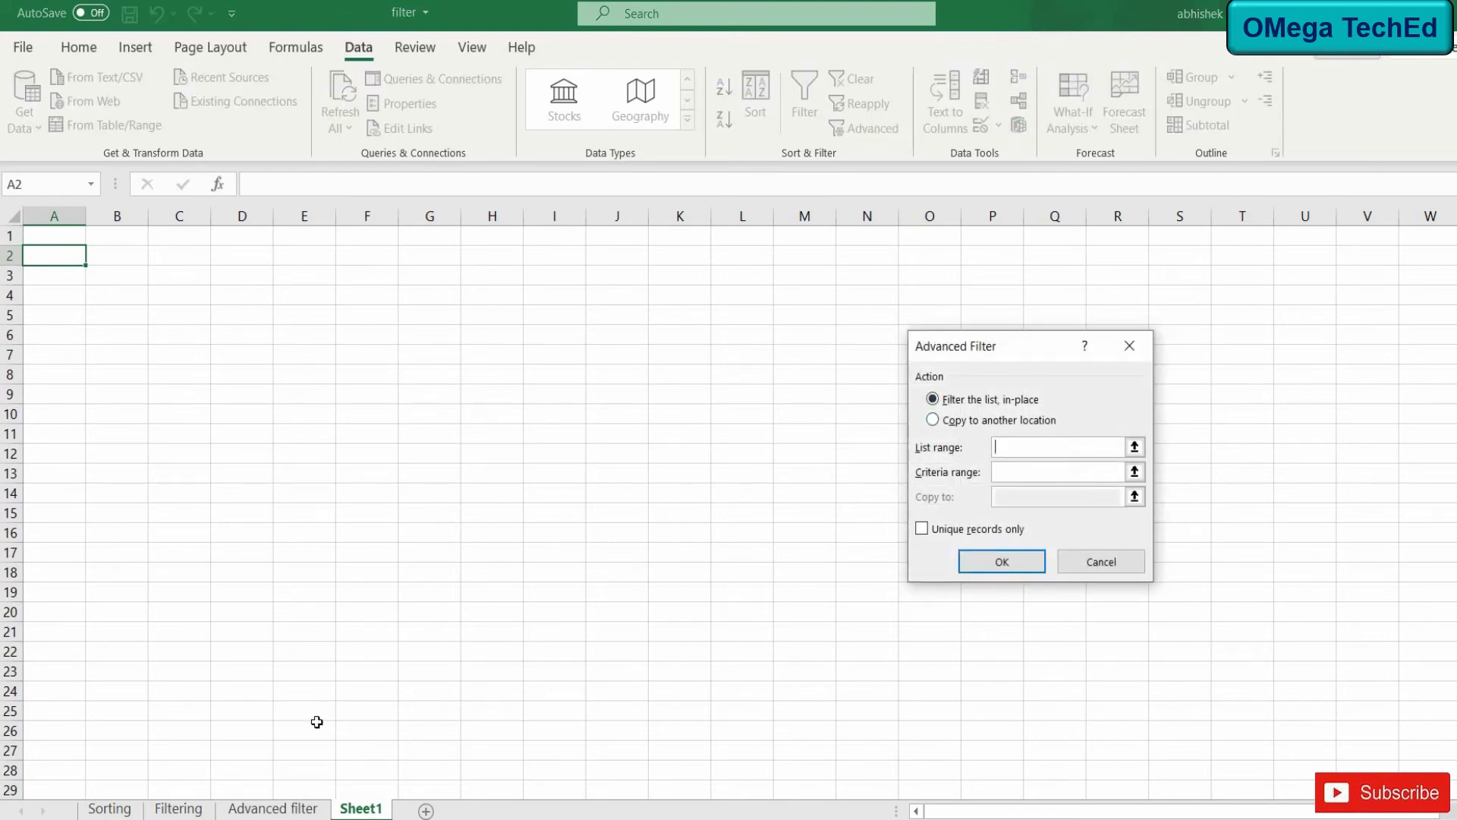
pyautogui.click(275, 810)
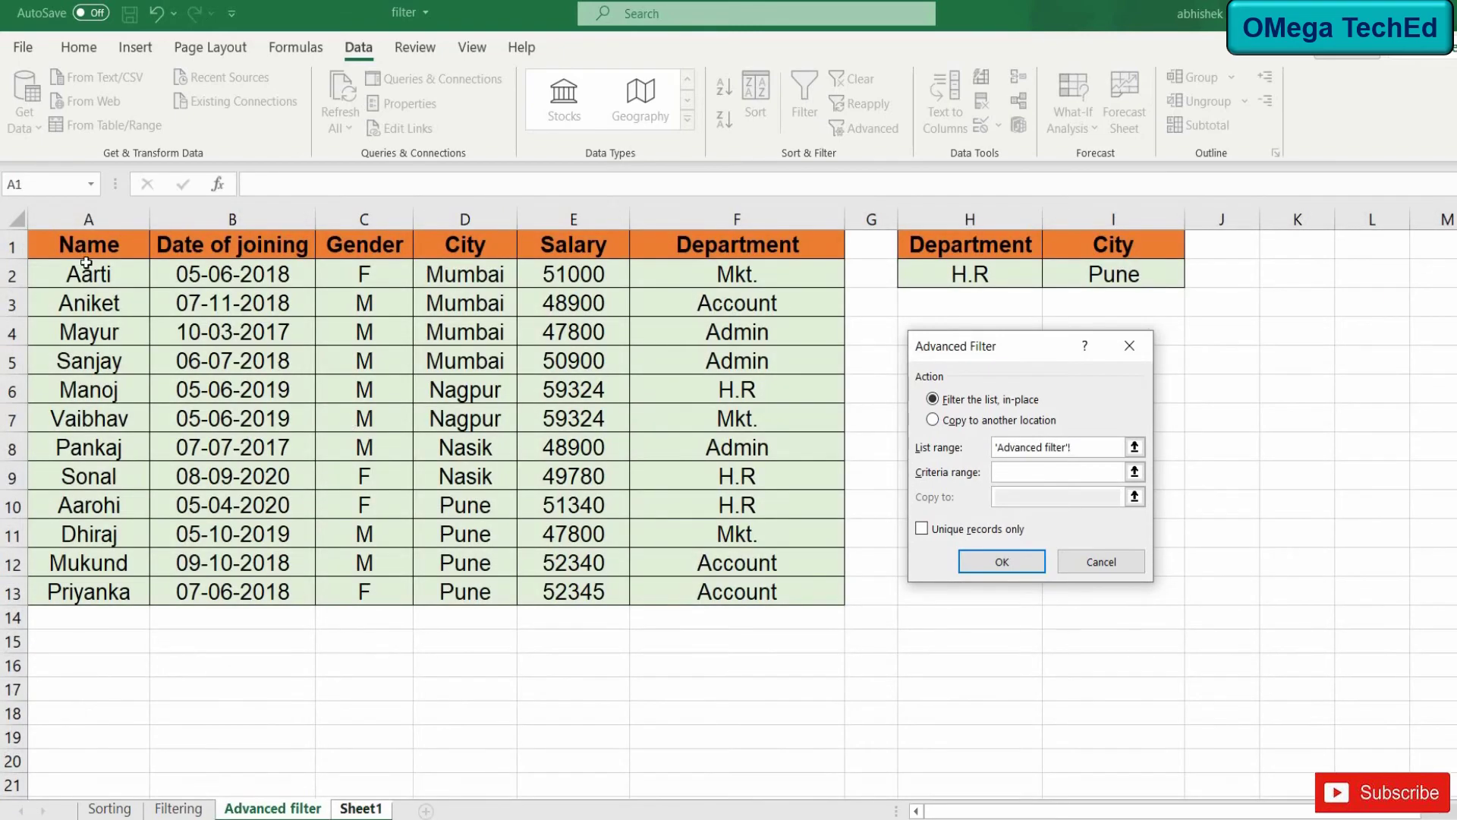
pyautogui.moveTo(89, 244); pyautogui.dragTo(659, 571)
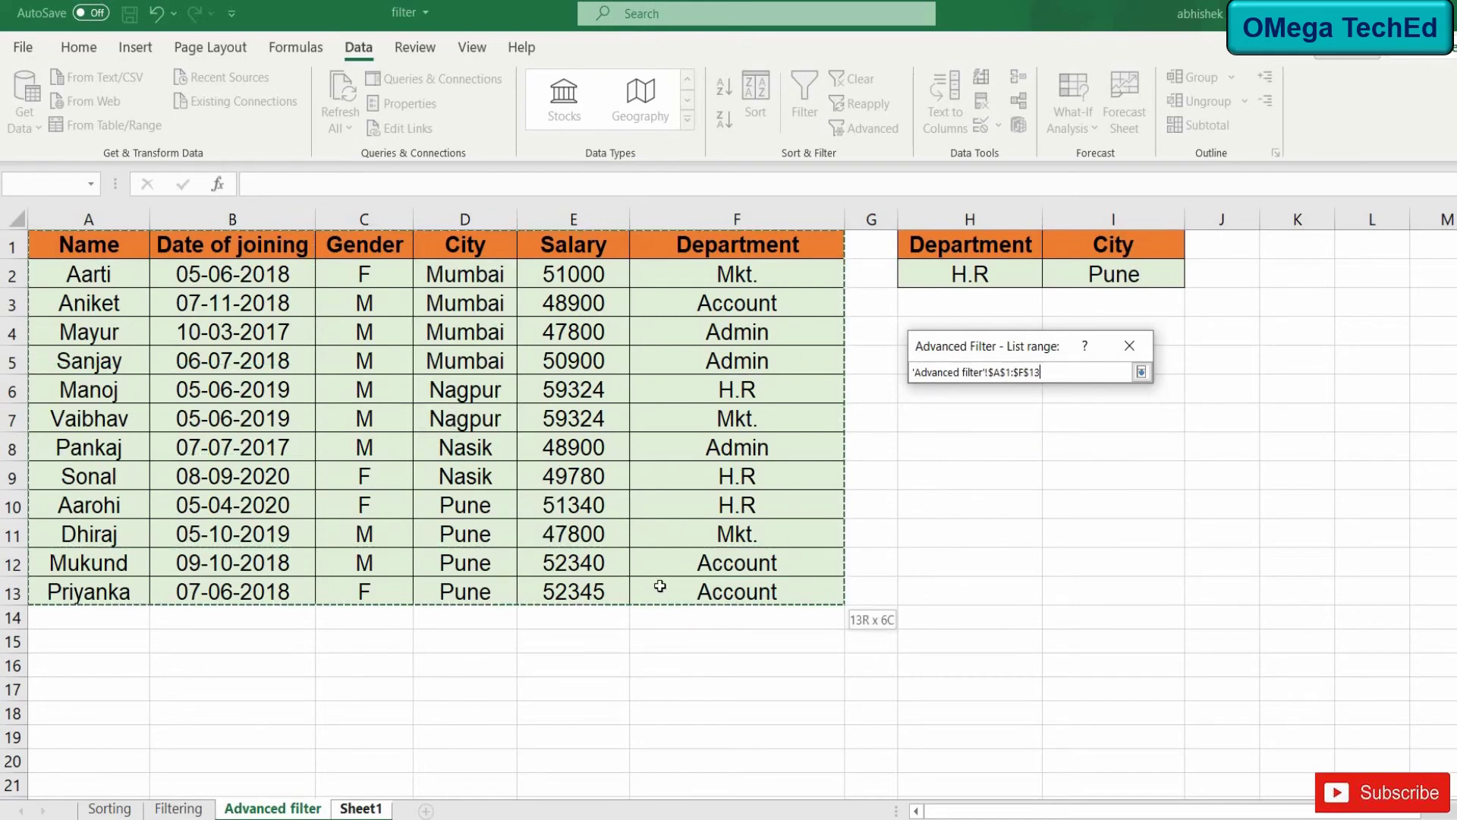
pyautogui.moveTo(659, 571); pyautogui.dragTo(660, 586)
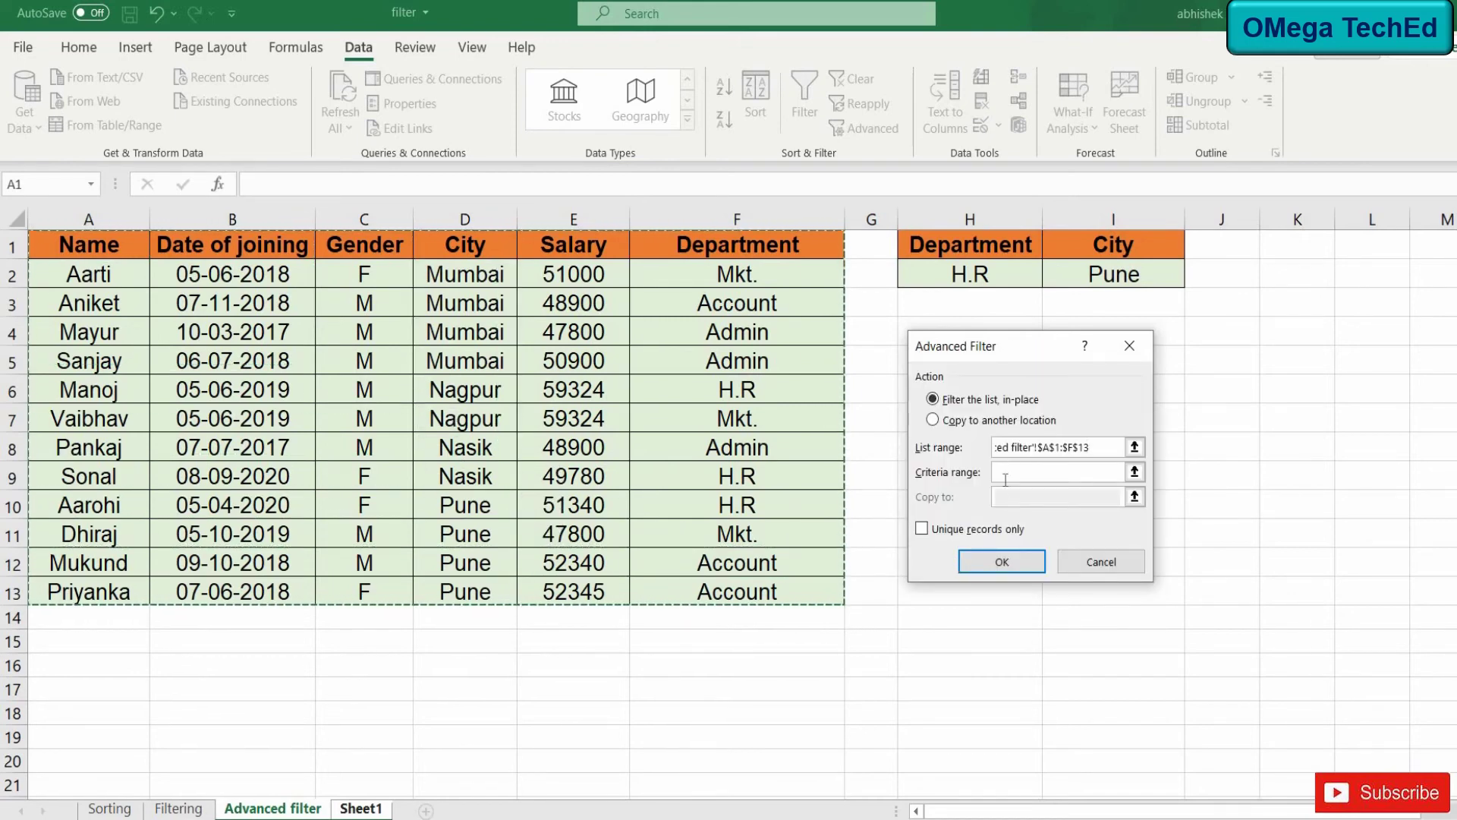
pyautogui.hotkey('ctrl', 'pagedown')
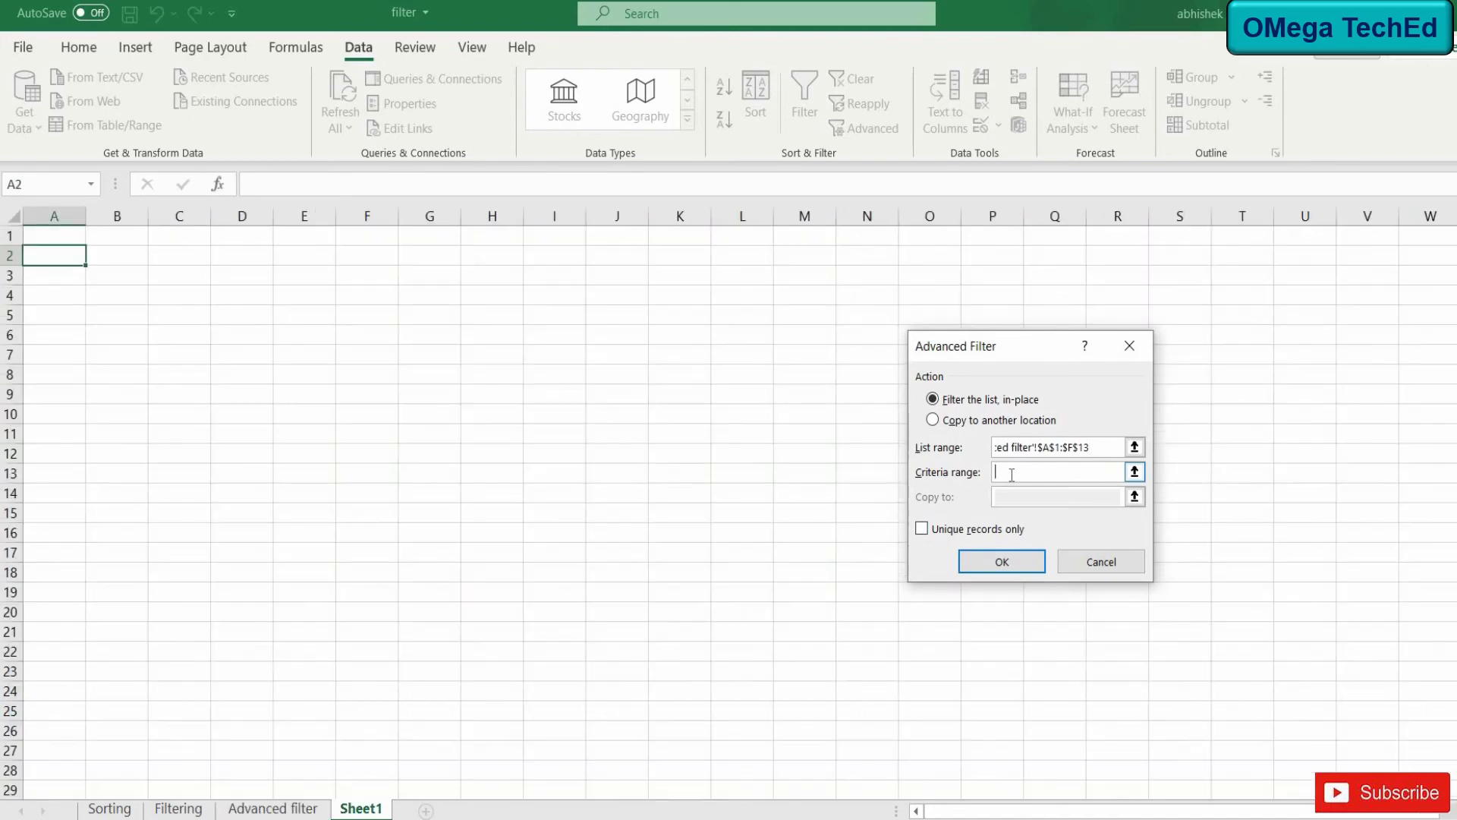
pyautogui.click(270, 810)
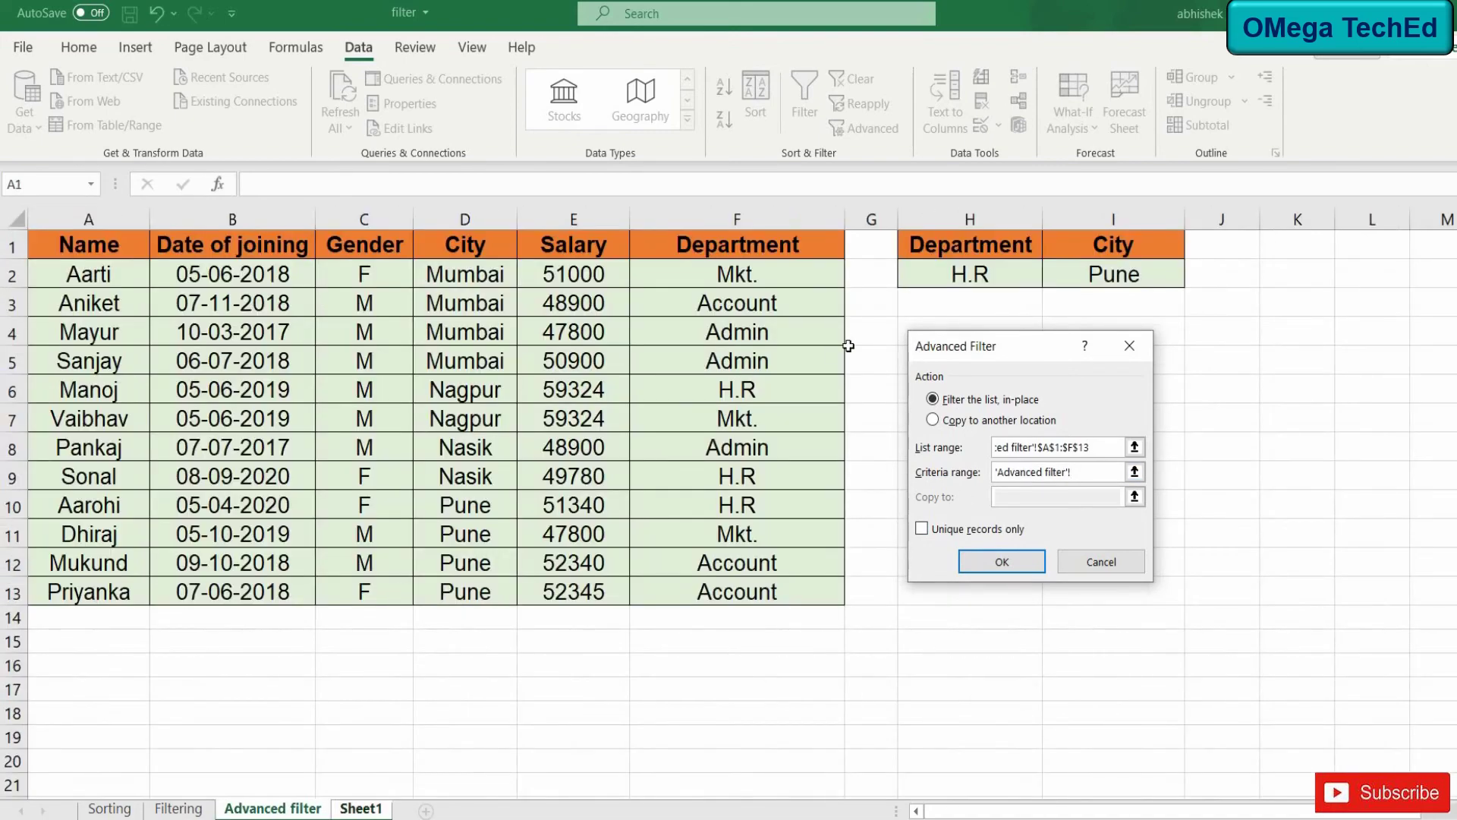
pyautogui.moveTo(949, 247); pyautogui.dragTo(1061, 271)
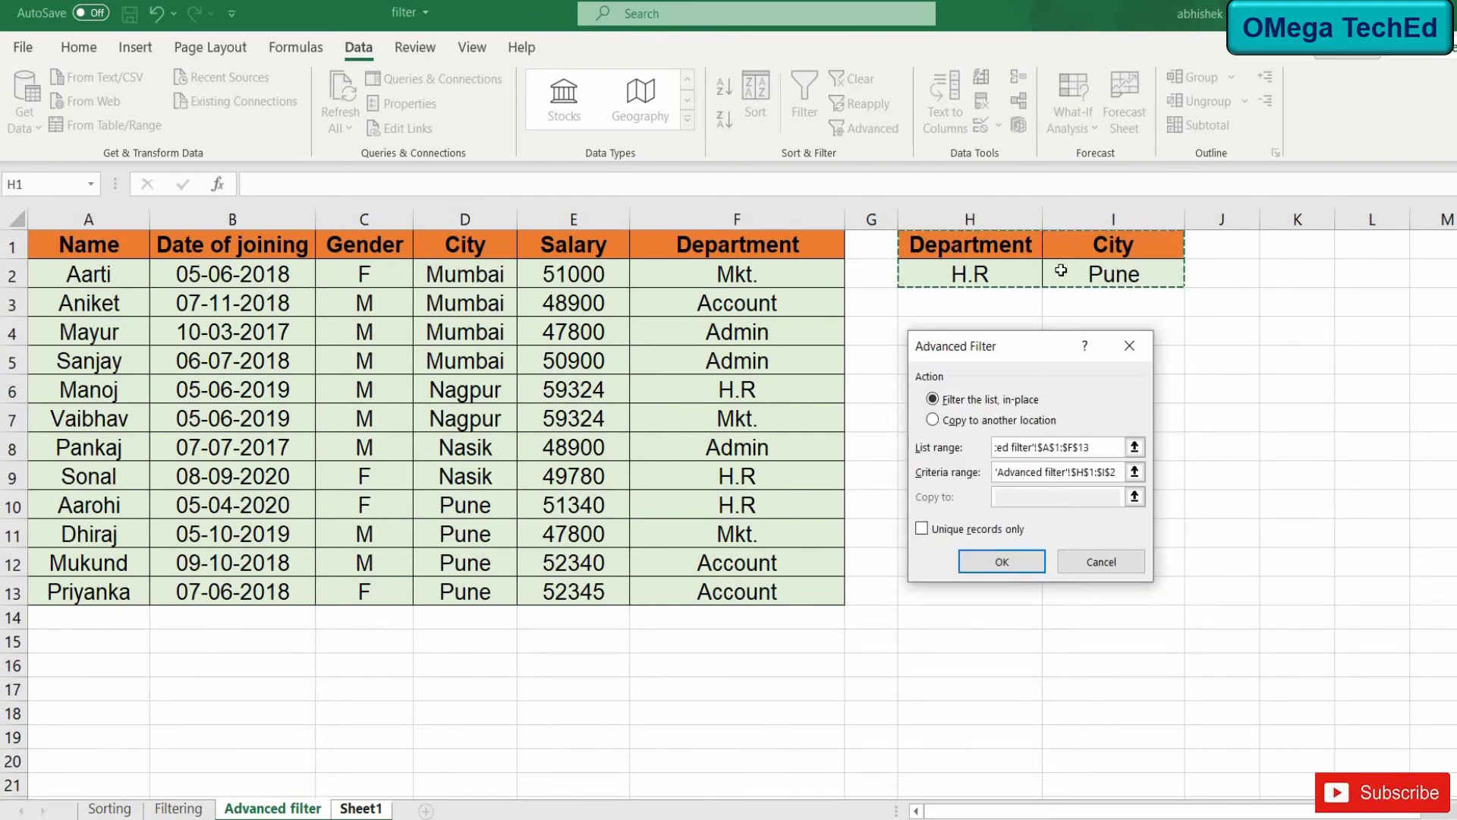
# Step: Copy the matching H.R/Pune row to Sheet1 cell A1, then widen columns B and F
pyautogui.click(933, 419)
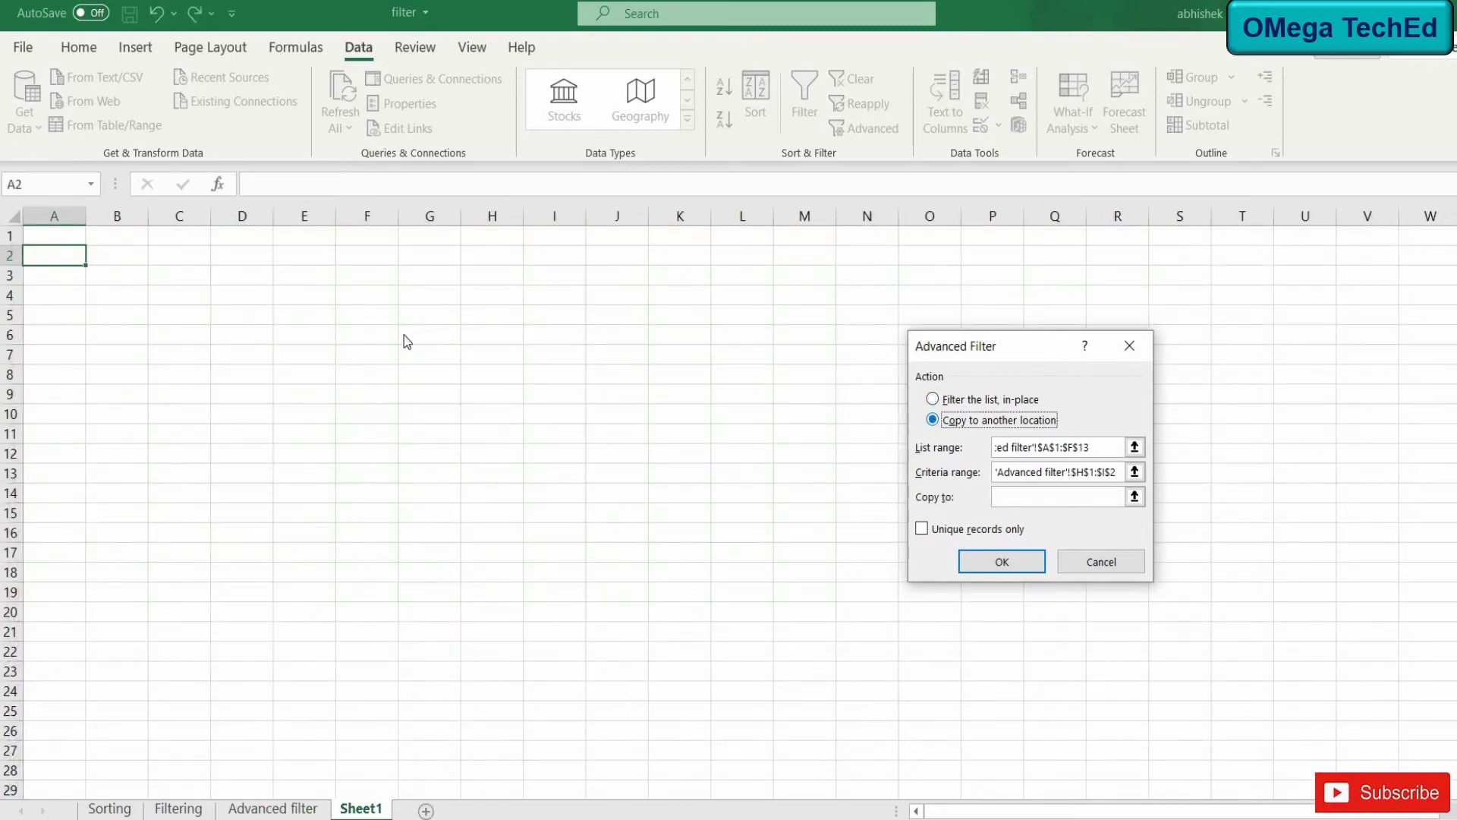
pyautogui.click(1012, 498)
pyautogui.click(1012, 498)
pyautogui.click(55, 237)
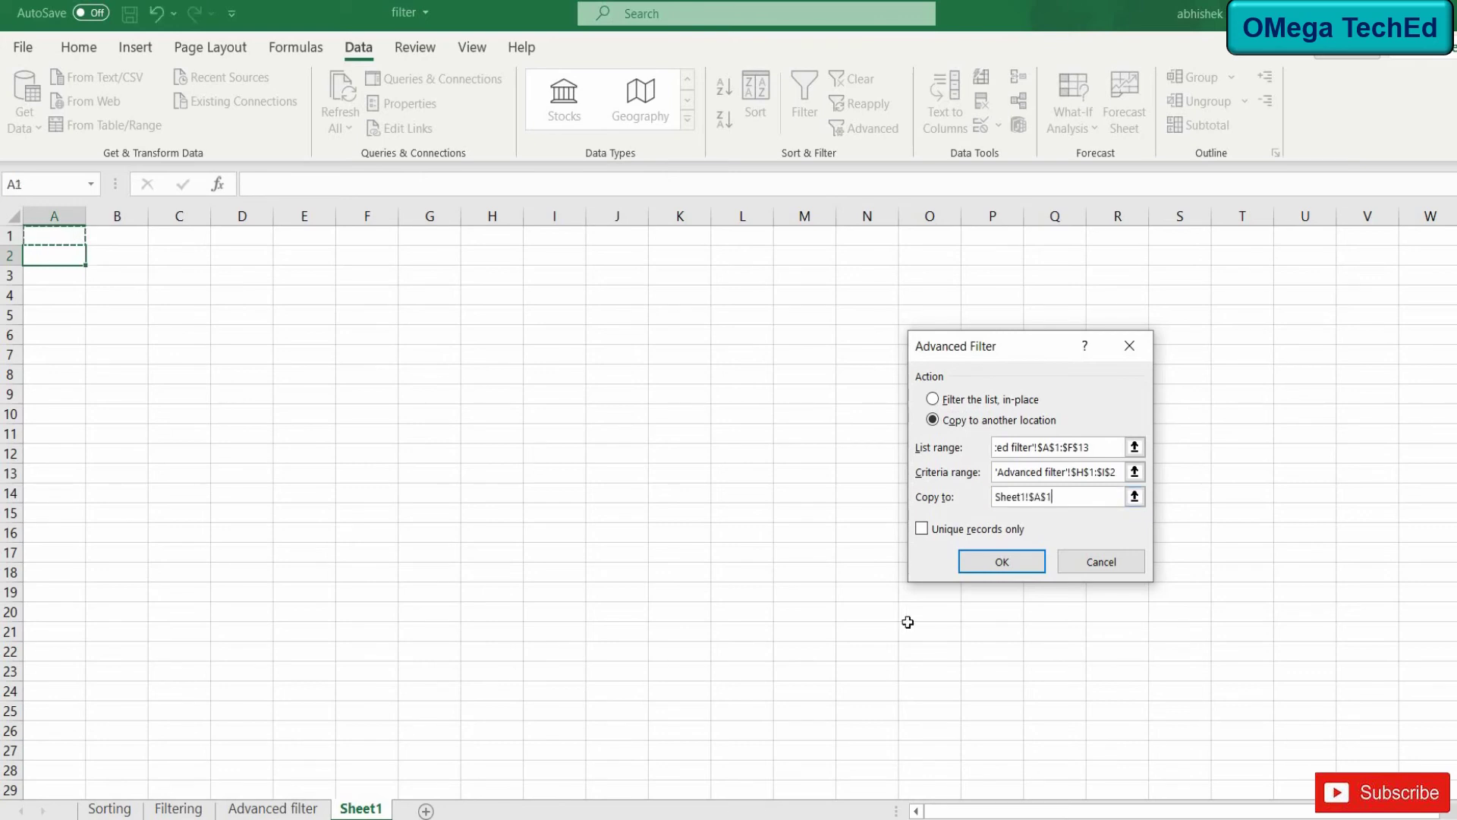
pyautogui.click(1014, 561)
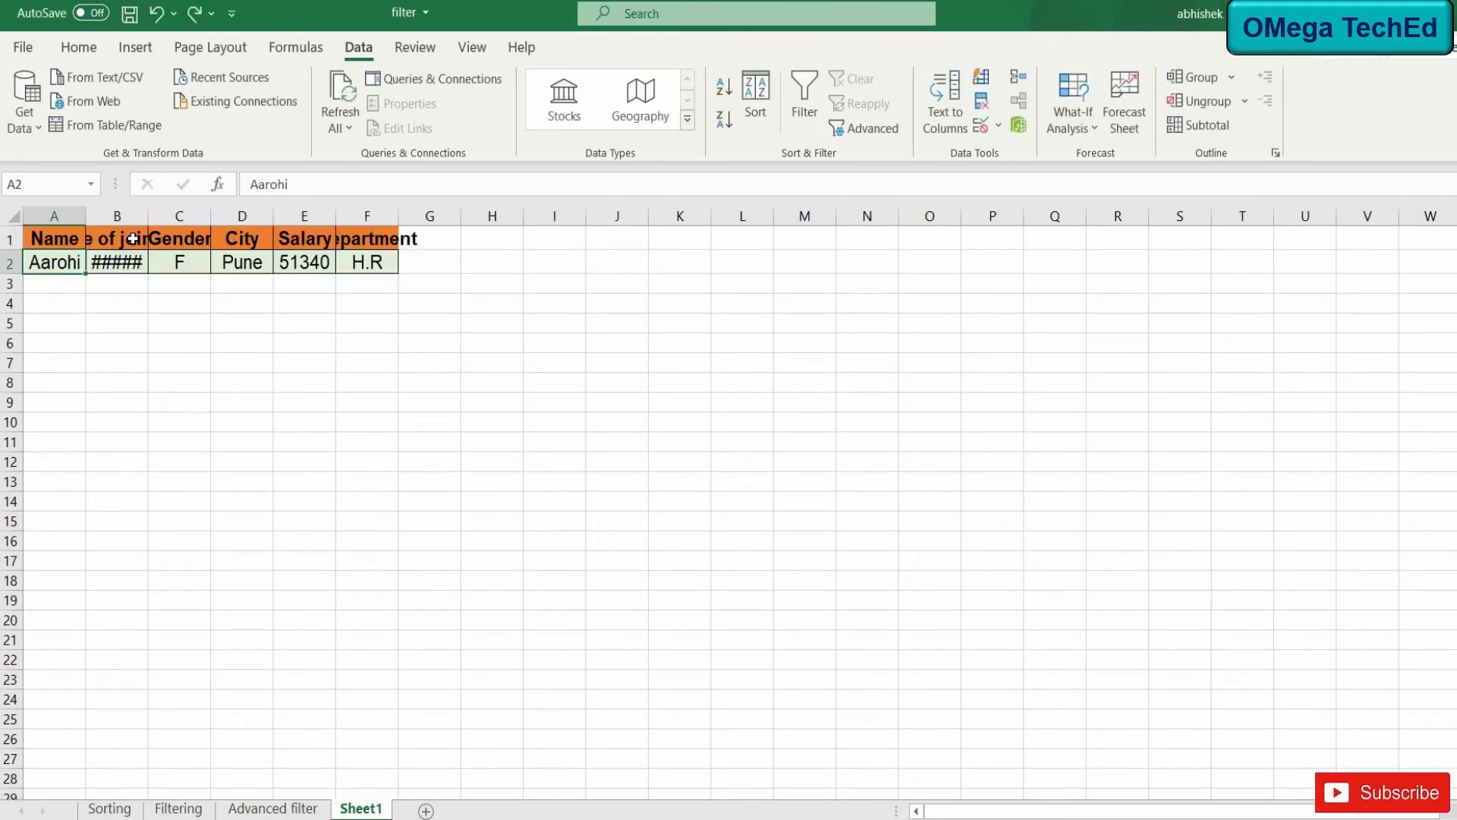
pyautogui.moveTo(148, 223); pyautogui.dragTo(209, 223)
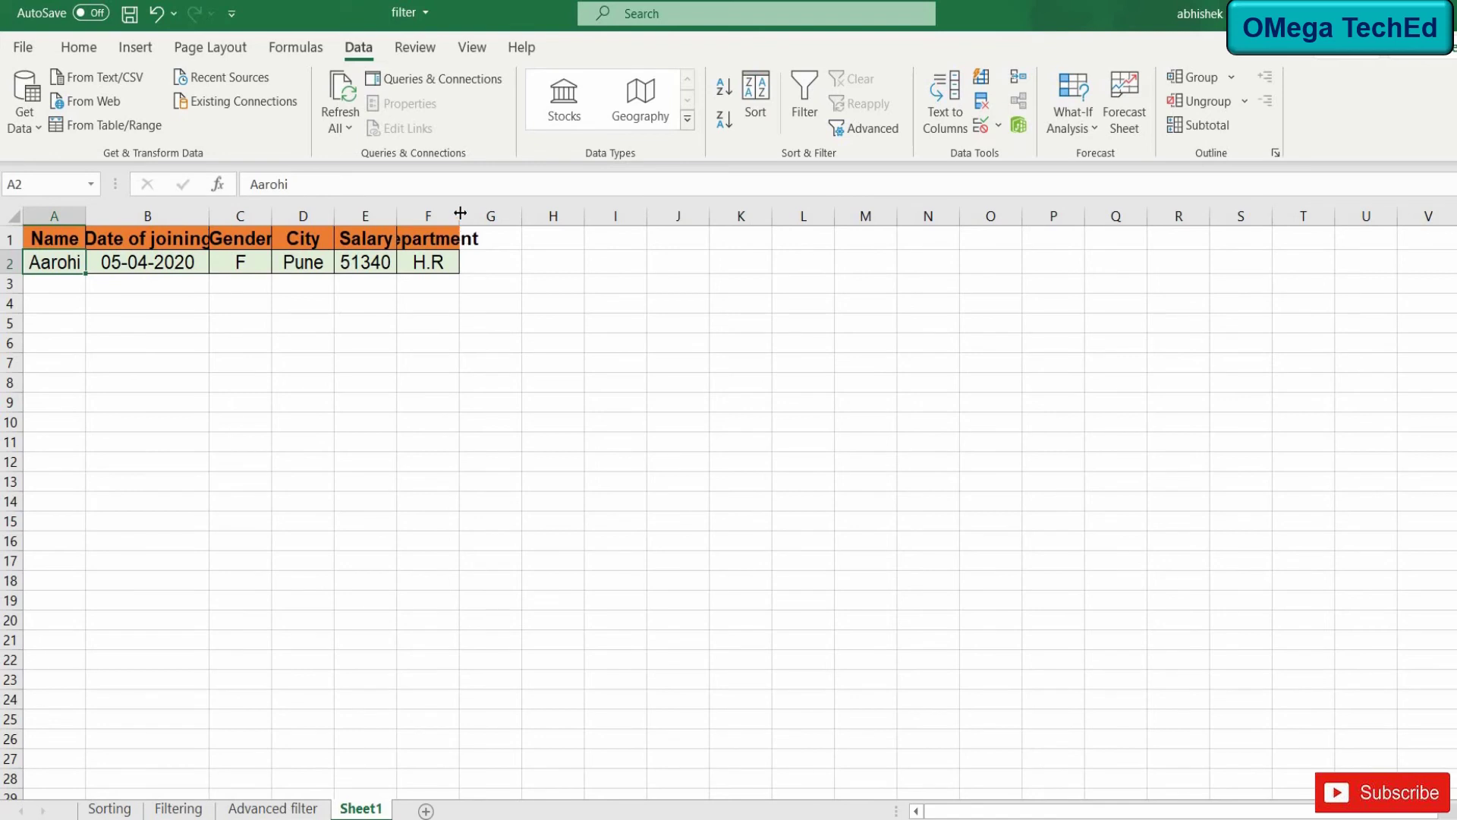
pyautogui.moveTo(560, 224); pyautogui.dragTo(560, 224)
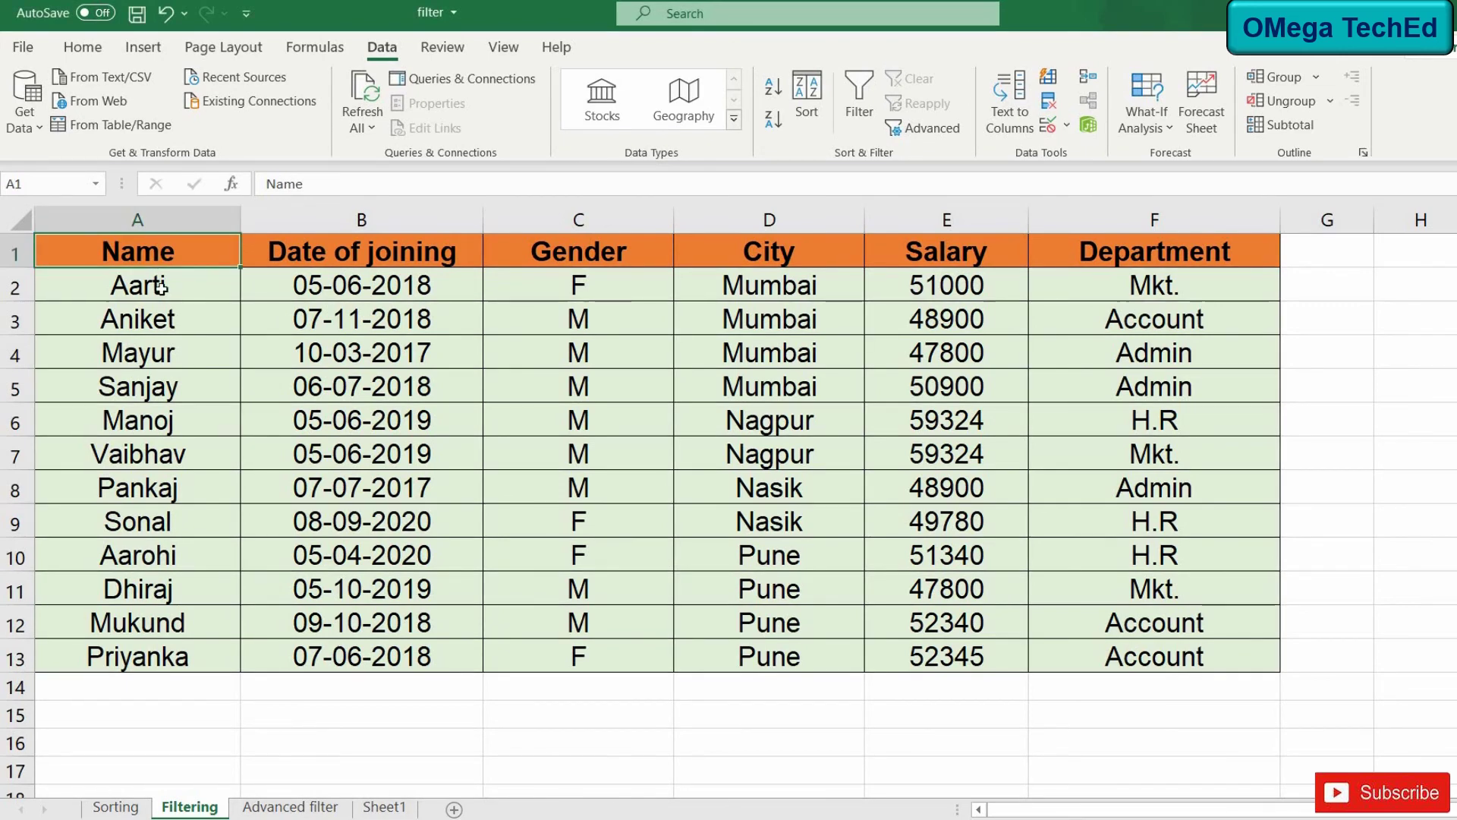
pyautogui.press('alt')
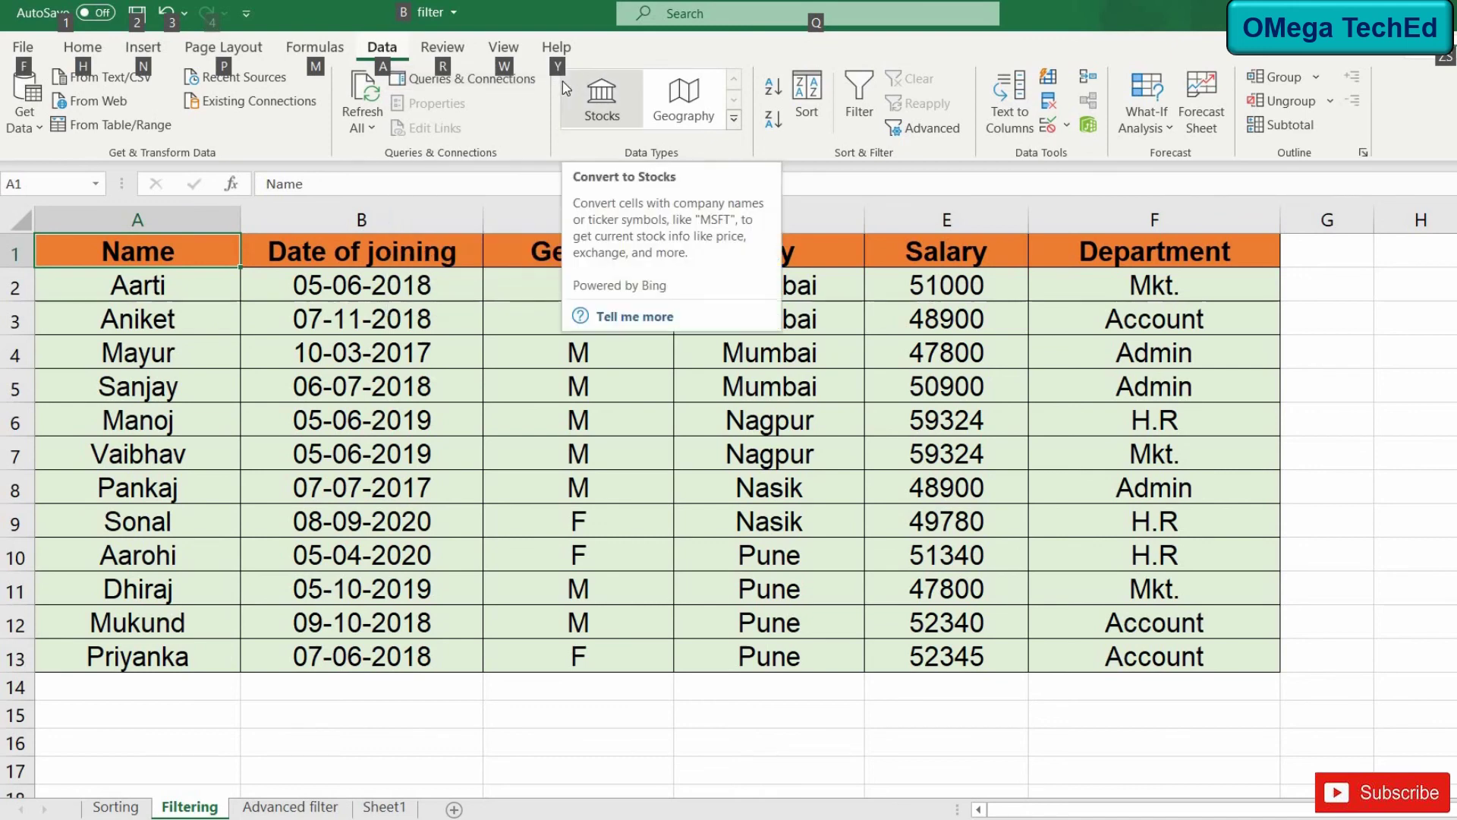
pyautogui.press('Escape')
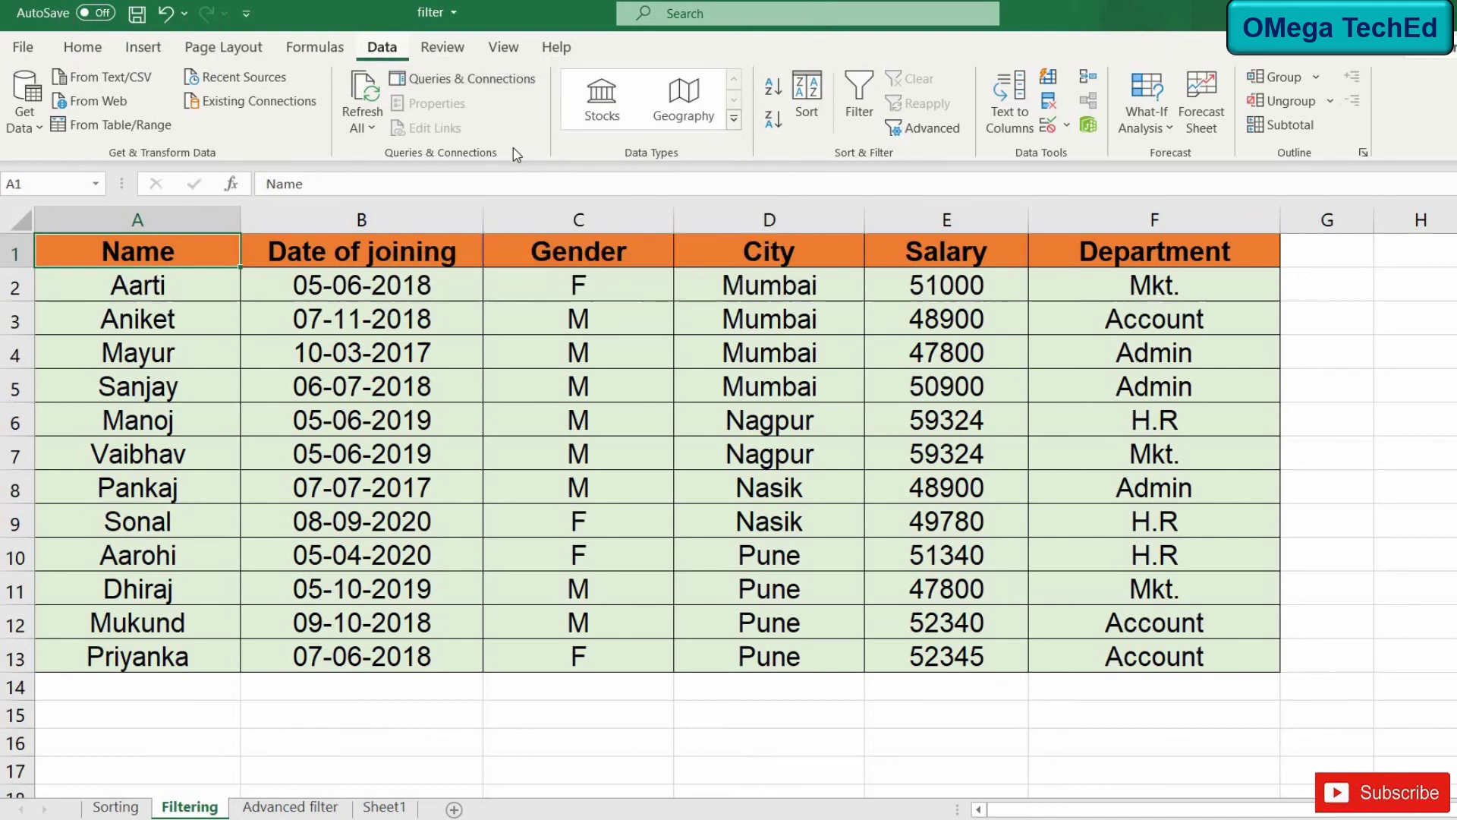
pyautogui.hotkey('alt', 'a')
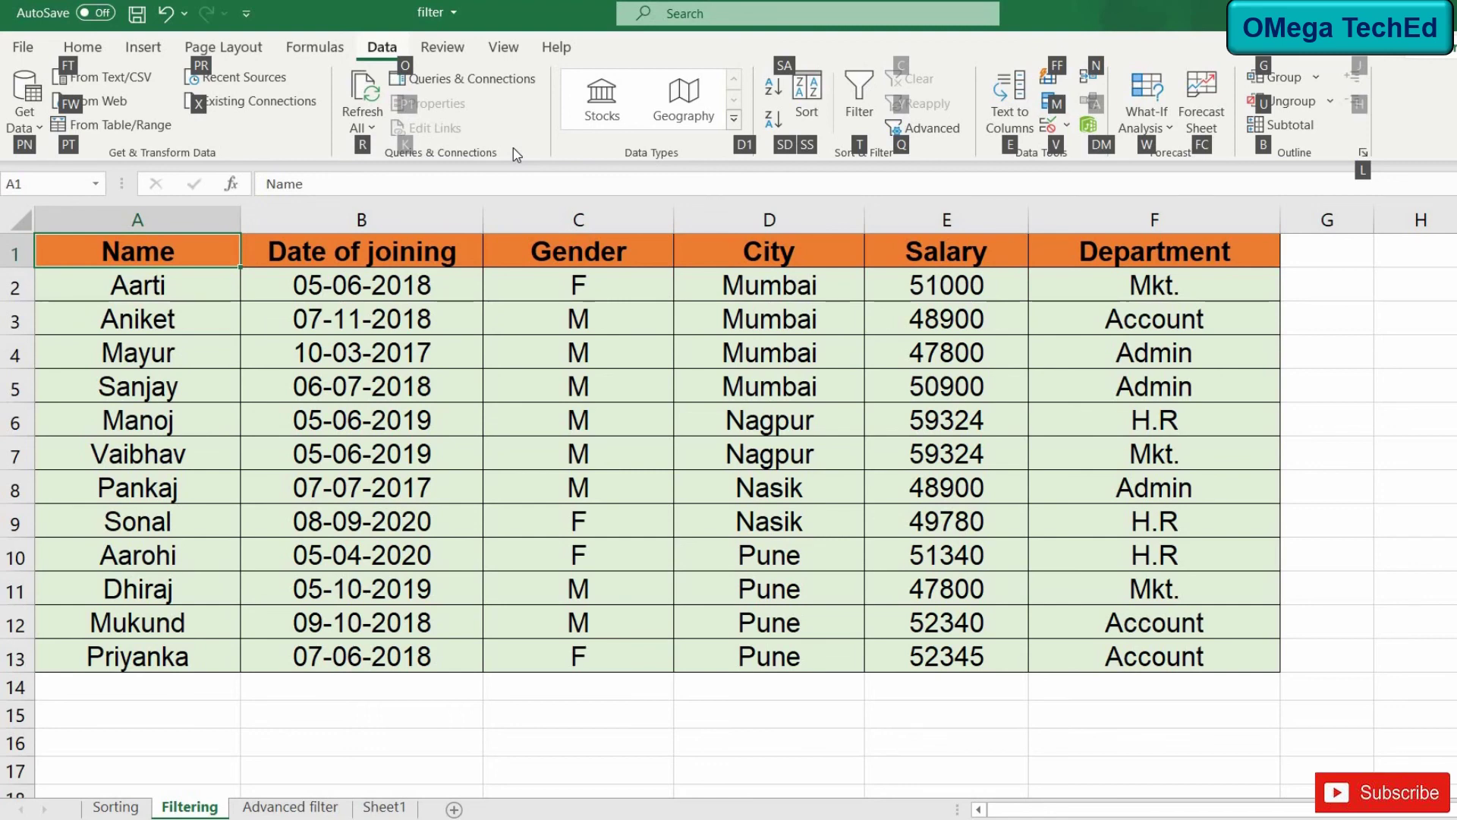
pyautogui.press('t')
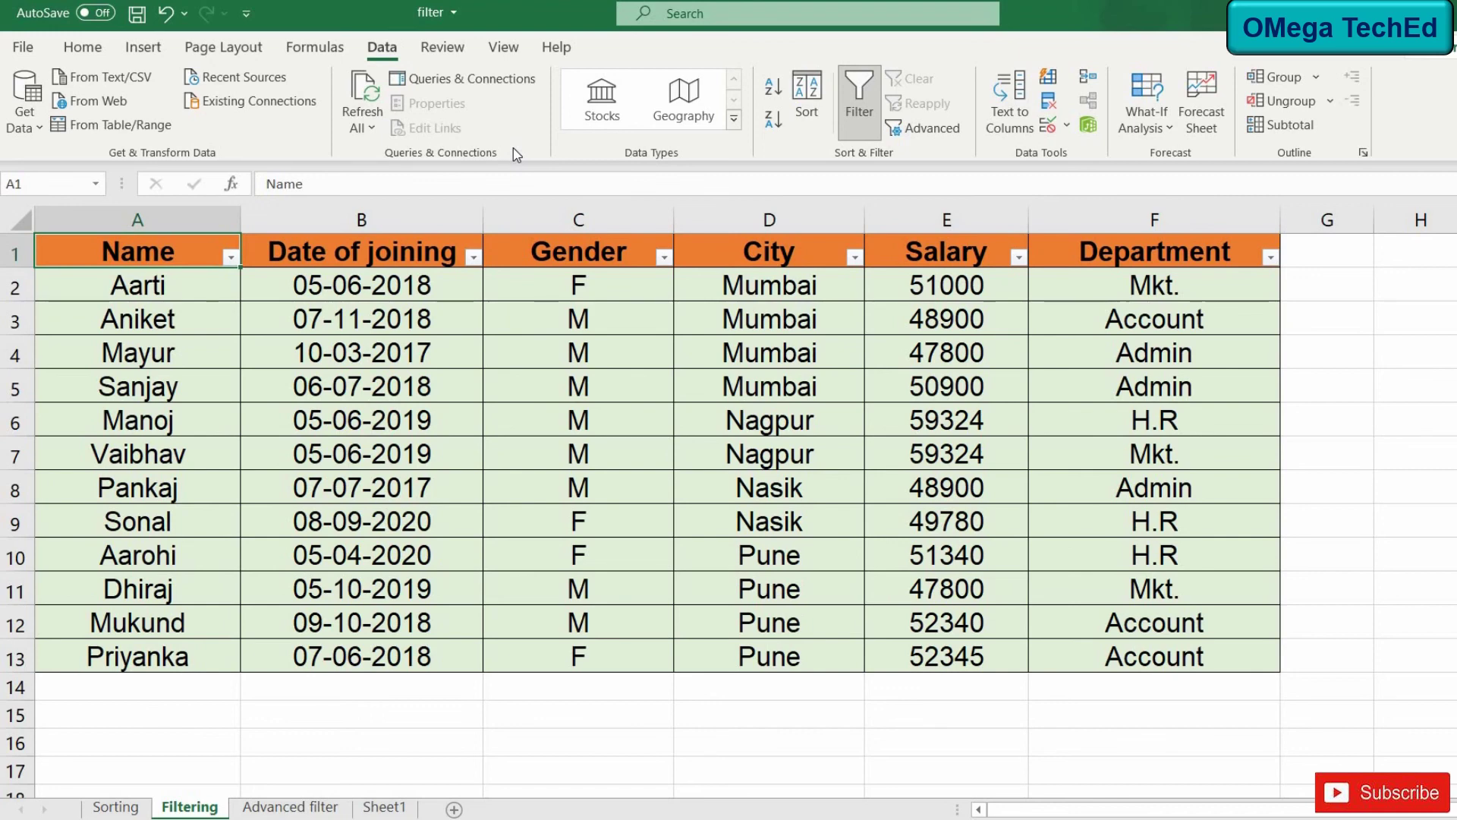
pyautogui.hotkey('alt', 'a')
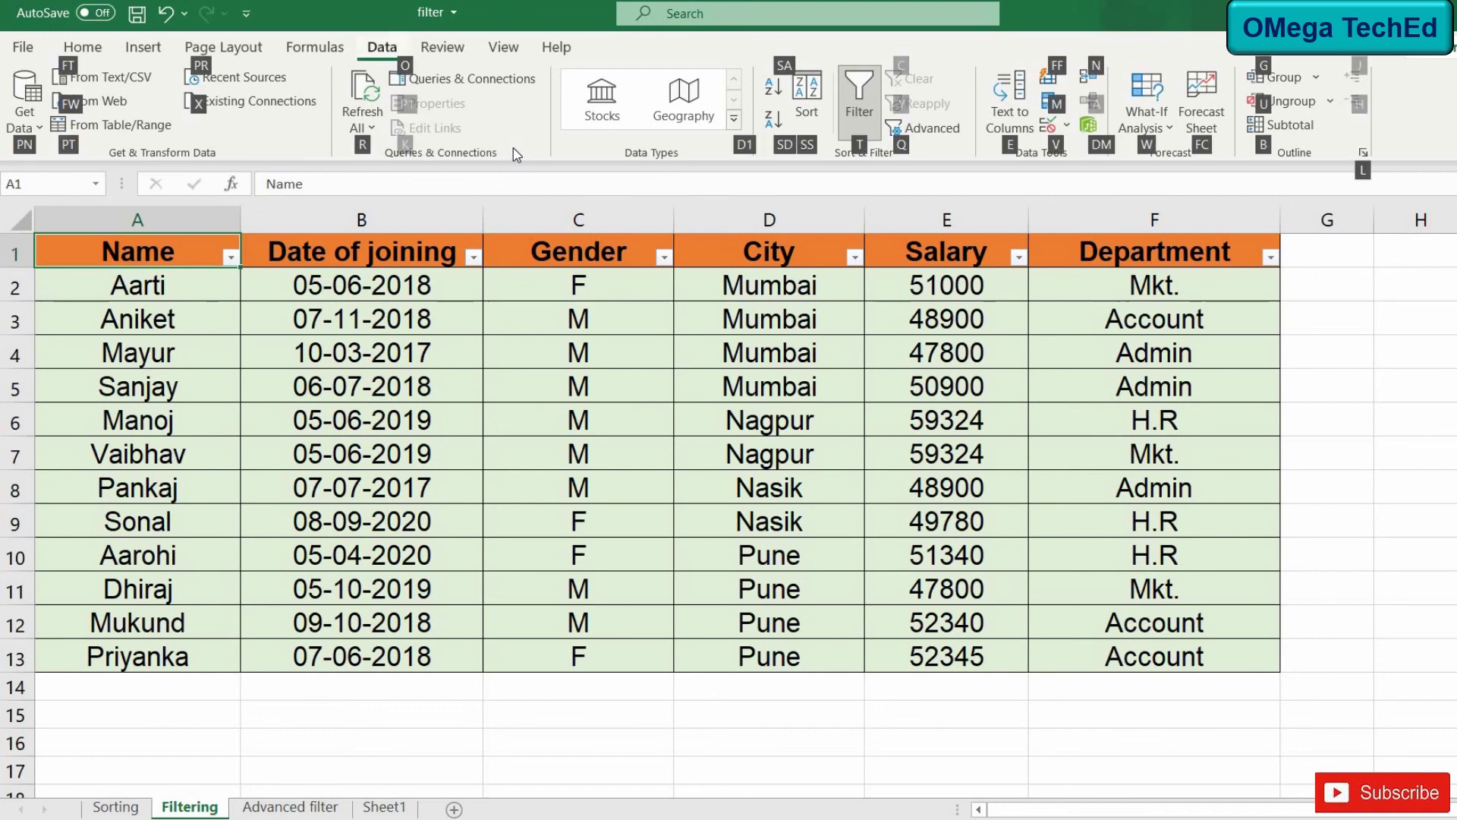
pyautogui.press('t')
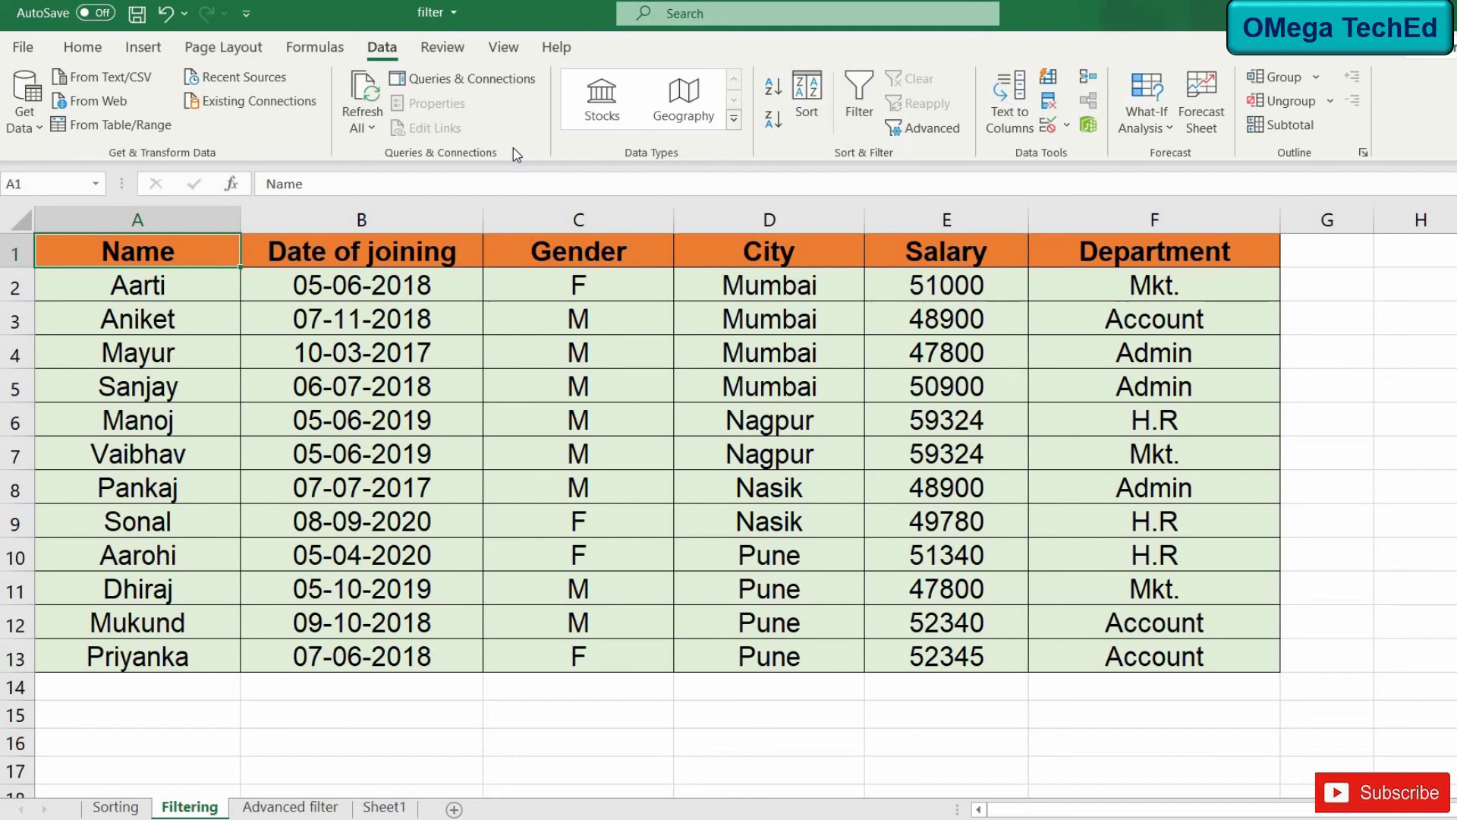